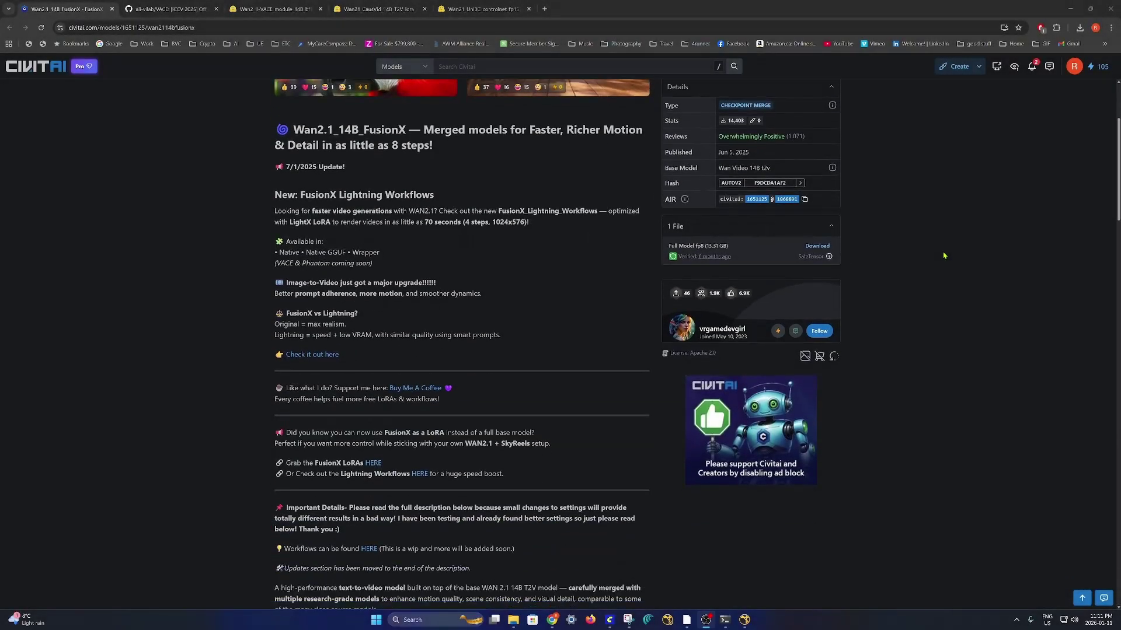
Step: Read down the Civitai FusionX page through its model notes and recommended settings
scroll(944, 256, "down", 4)
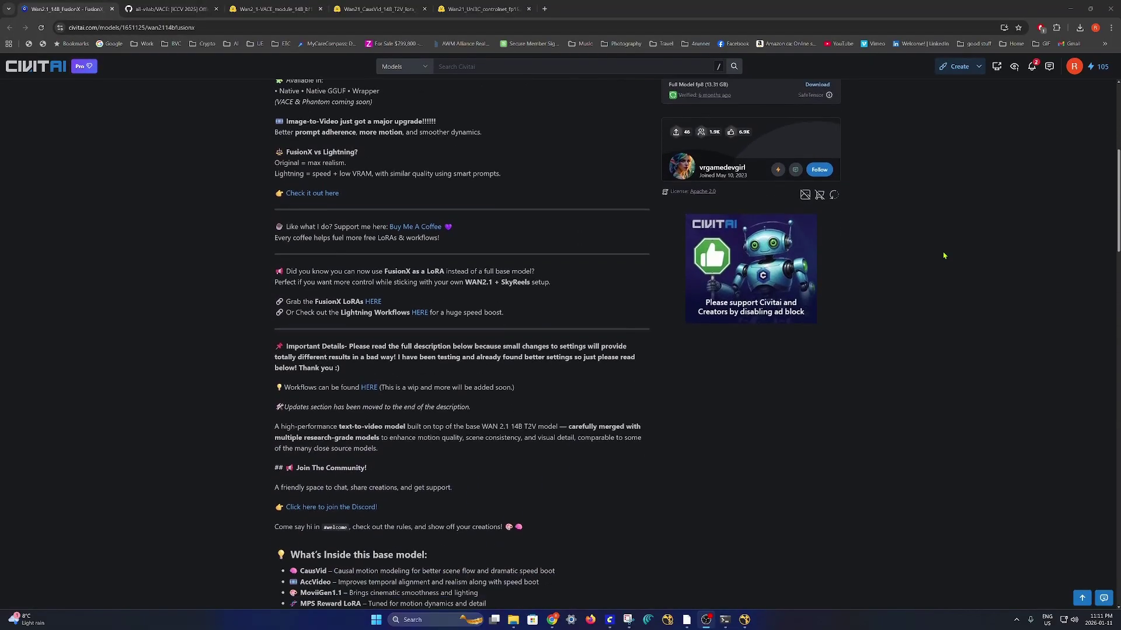
scroll(944, 256, "down", 3)
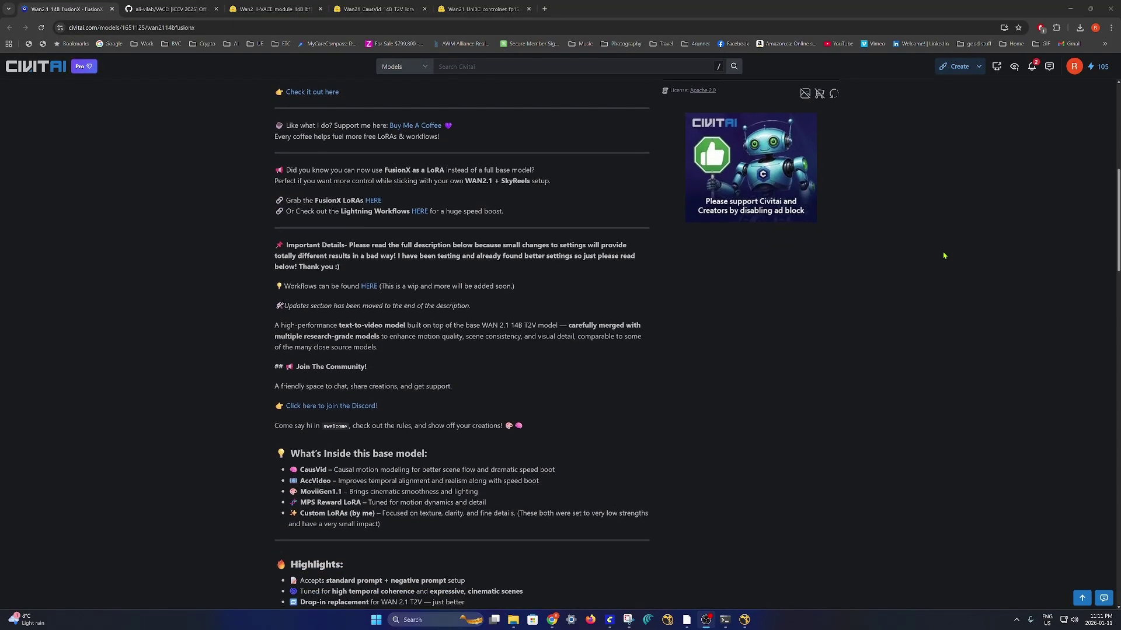
scroll(943, 255, "down", 3)
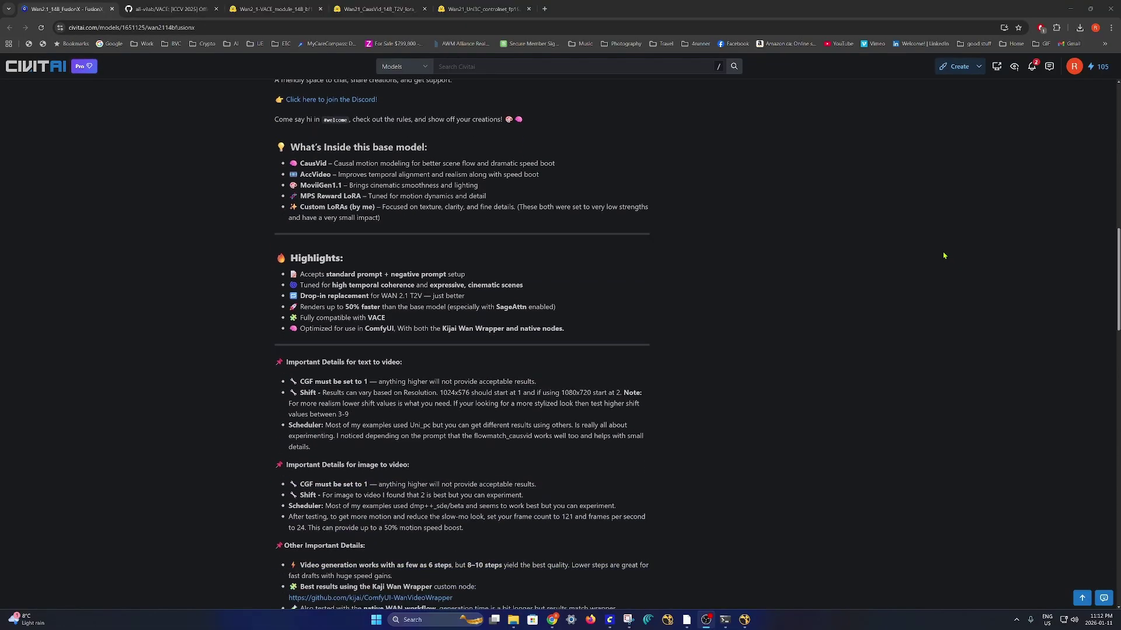
scroll(943, 256, "down", 2)
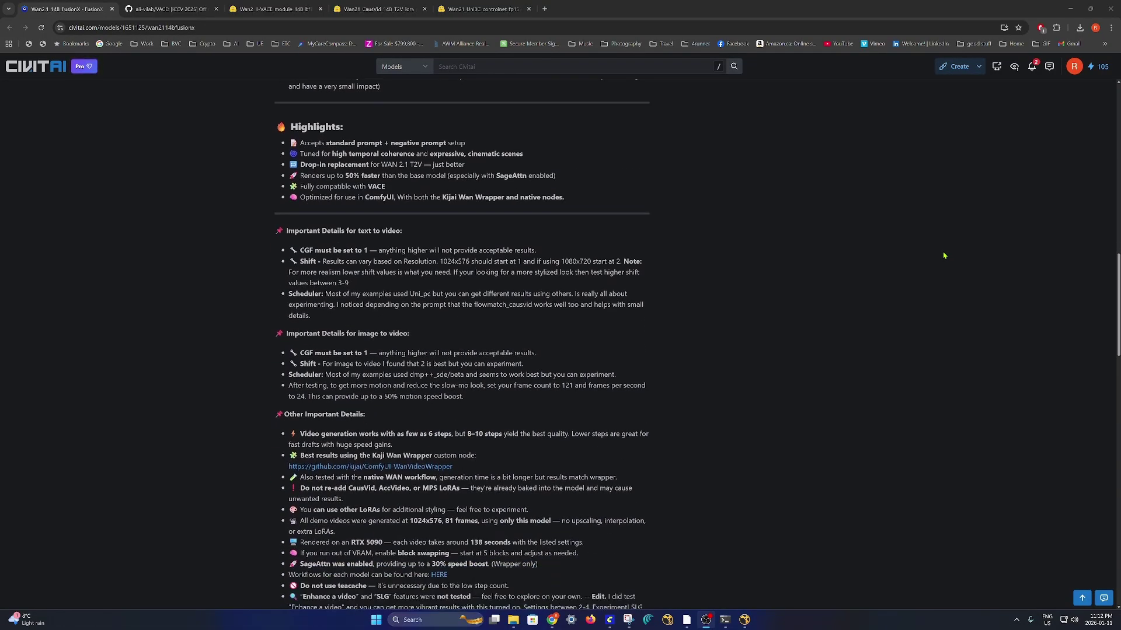
scroll(943, 255, "down", 1)
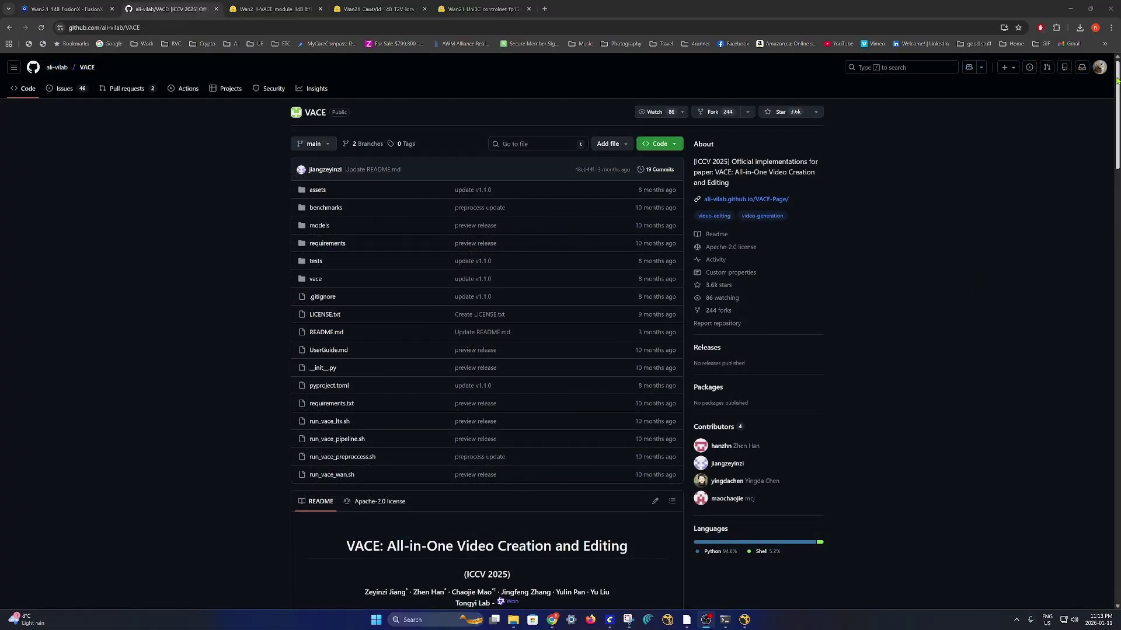
Step: Read the VACE README down to its Models table and Installation section
scroll(1111, 79, "down", 2)
scroll(1118, 130, "down", 3)
scroll(1118, 130, "down", 3)
scroll(487, 333, "down", 2)
scroll(487, 332, "down", 3)
scroll(486, 333, "down", 3)
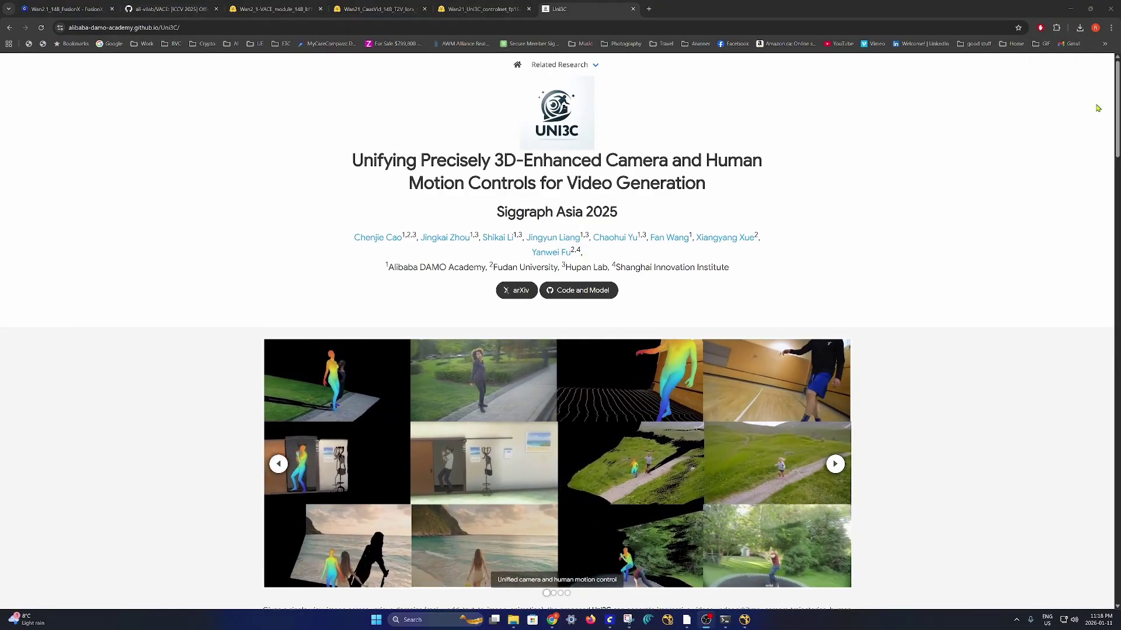
Step: Review the Uni3C abstract and method, then install all the workflow's missing custom nodes
scroll(1100, 107, "down", 3)
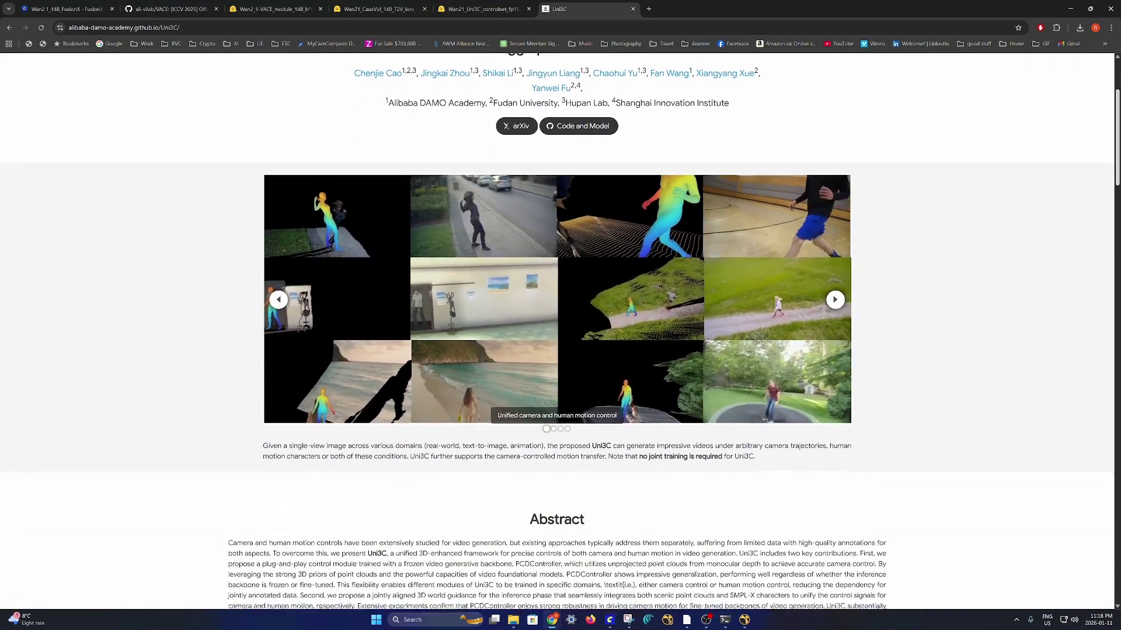
scroll(560, 327, "down", 5)
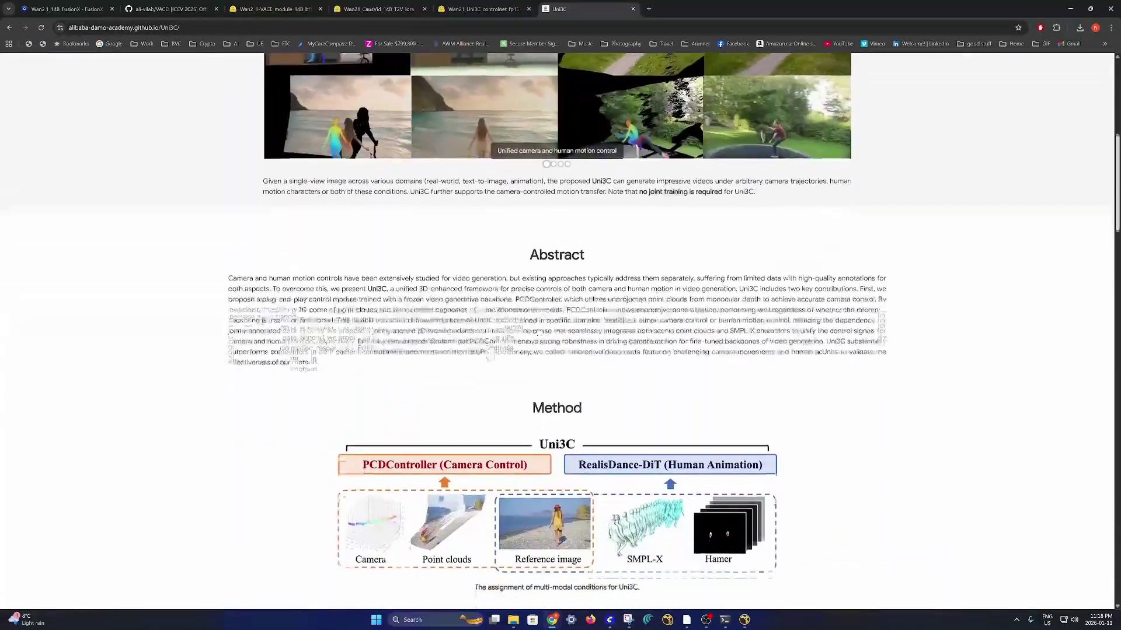
scroll(561, 327, "down", 4)
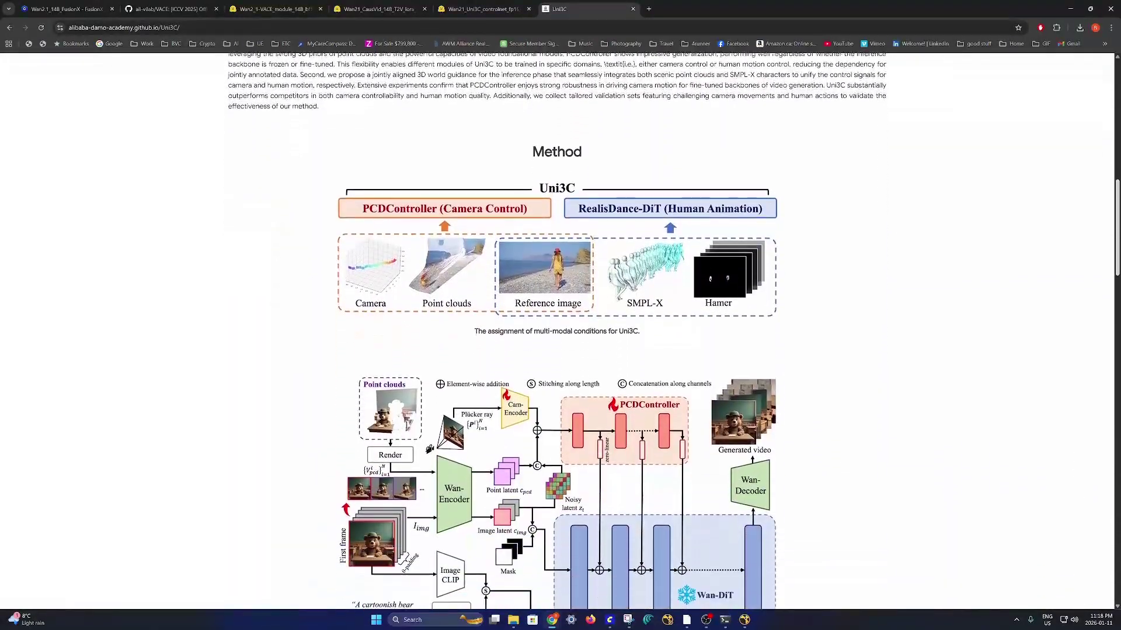
scroll(560, 326, "down", 4)
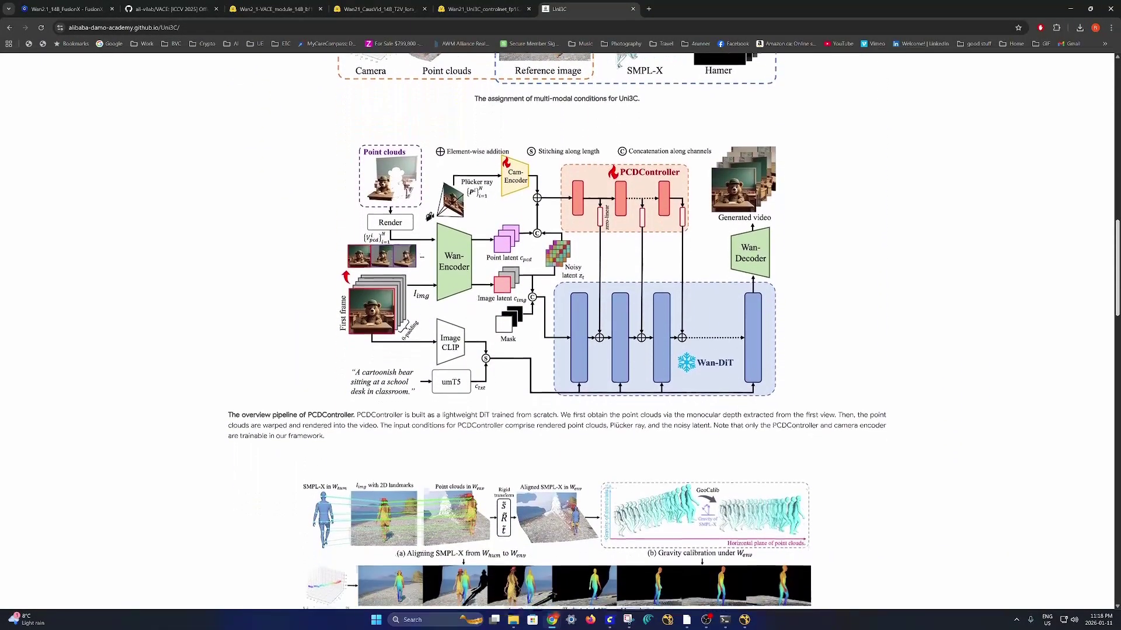
scroll(560, 327, "down", 3)
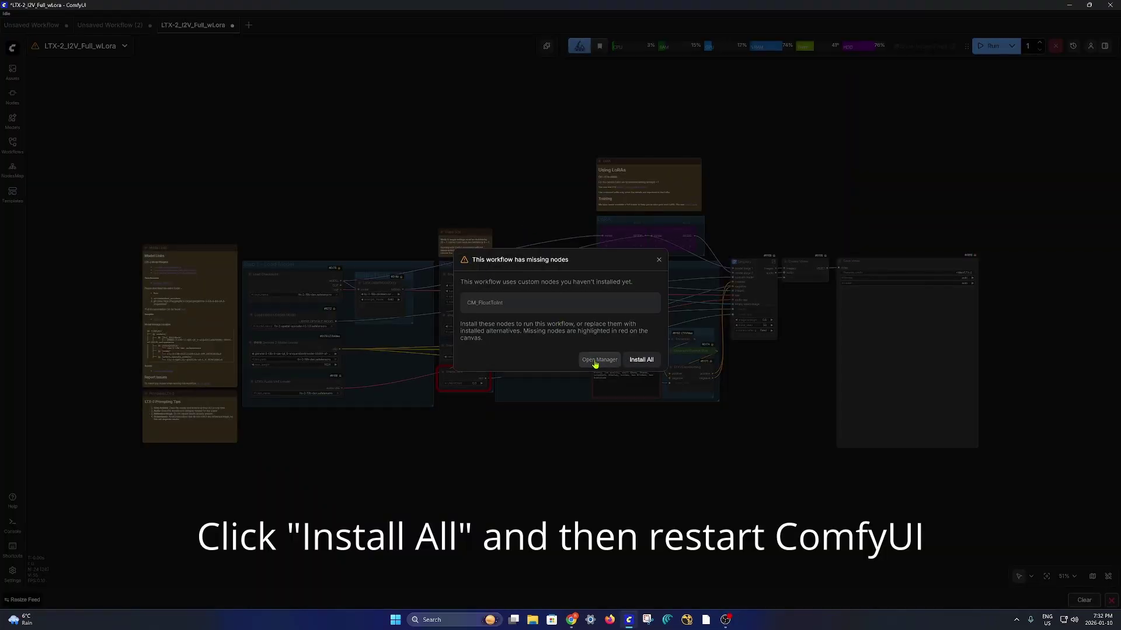
left_click(641, 361)
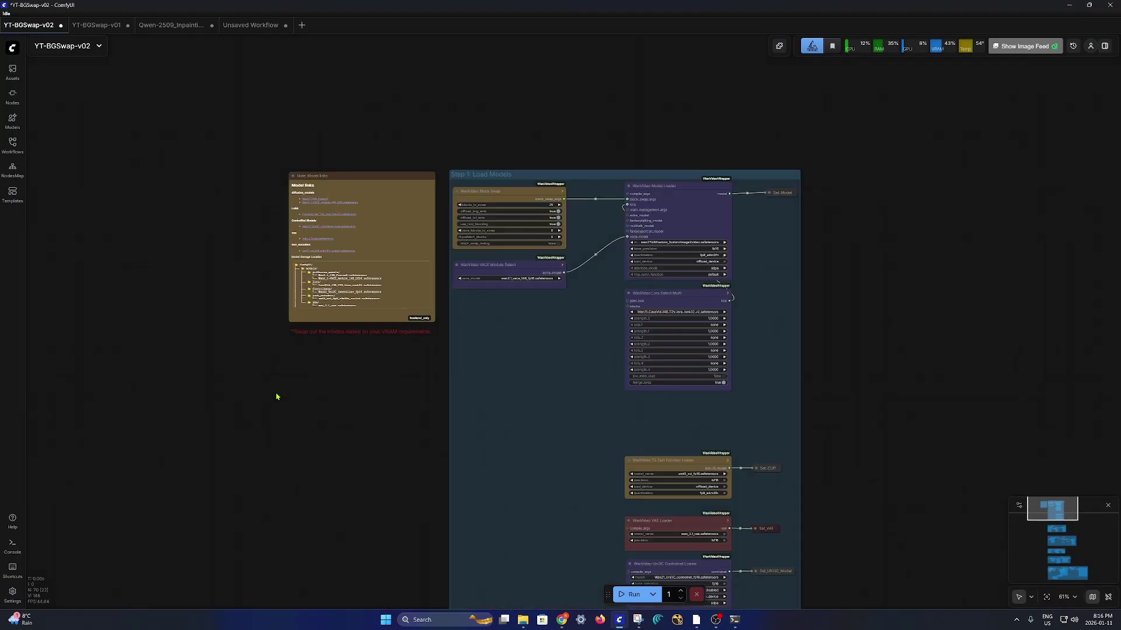
scroll(277, 394, "up", 9)
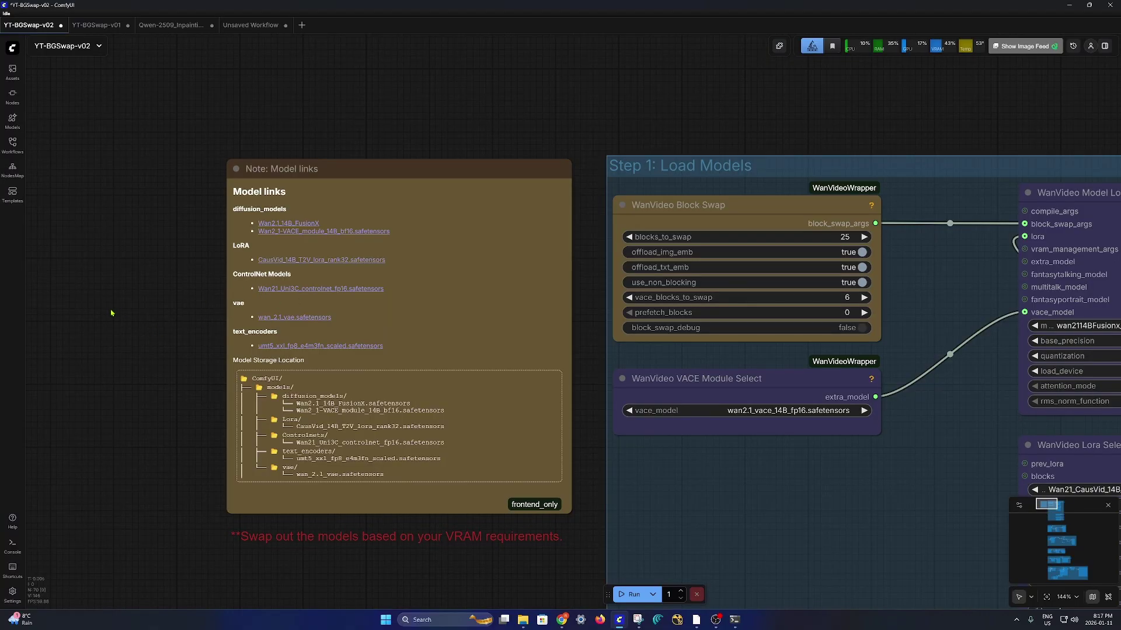
scroll(111, 314, "down", 2)
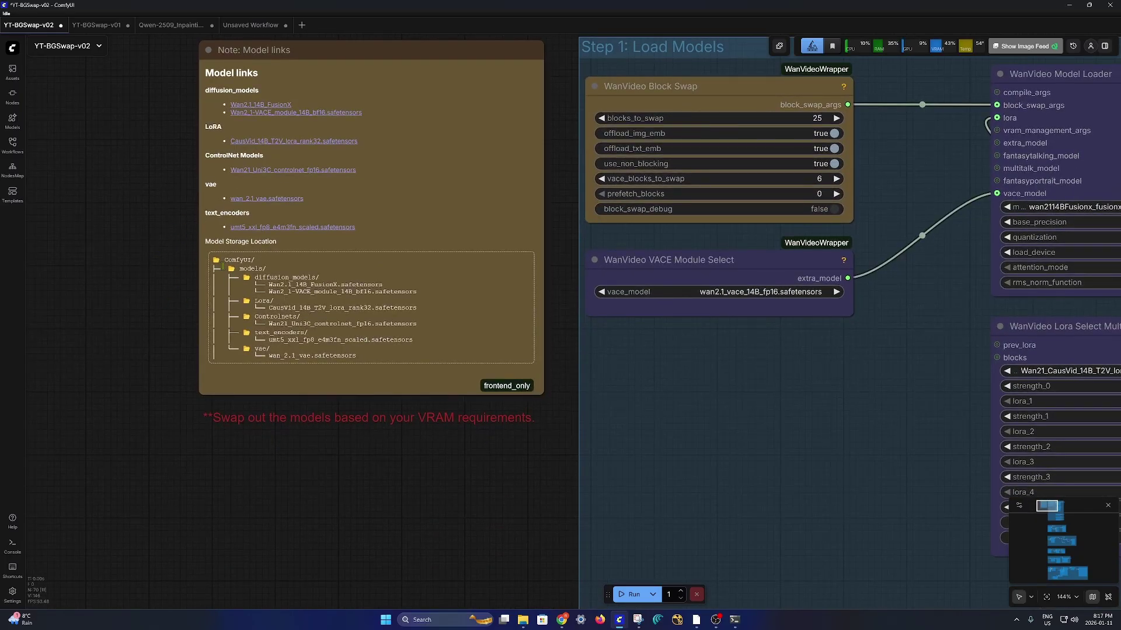
scroll(330, 445, "down", 1)
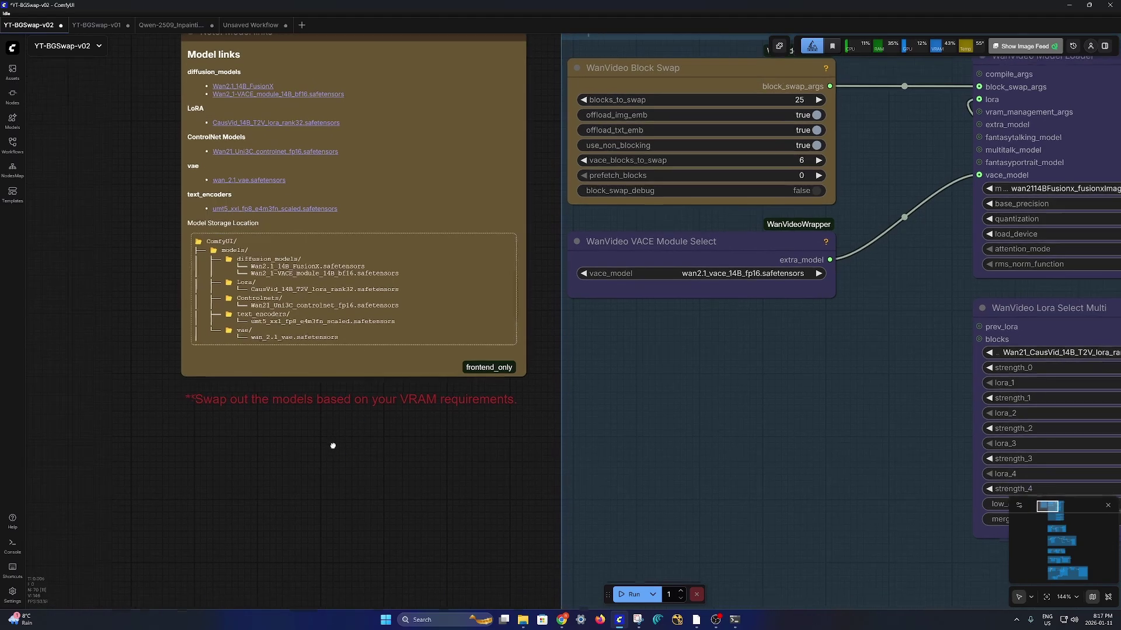
scroll(245, 430, "down", 2)
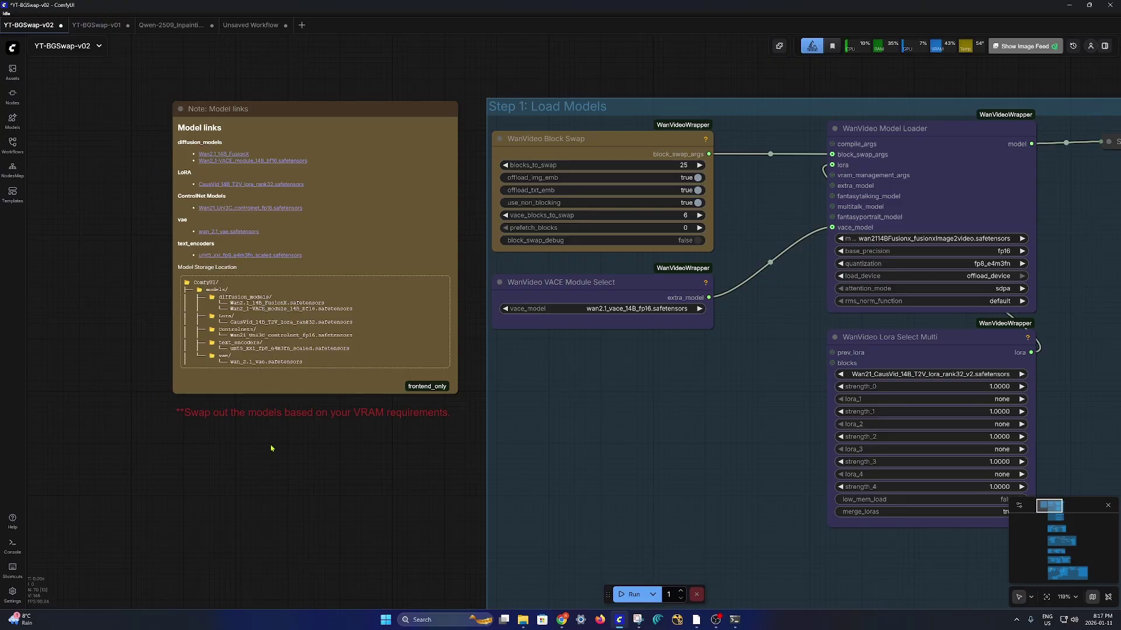
scroll(271, 448, "down", 4)
left_click_drag(456, 467, 385, 408)
scroll(81, 294, "up", 2)
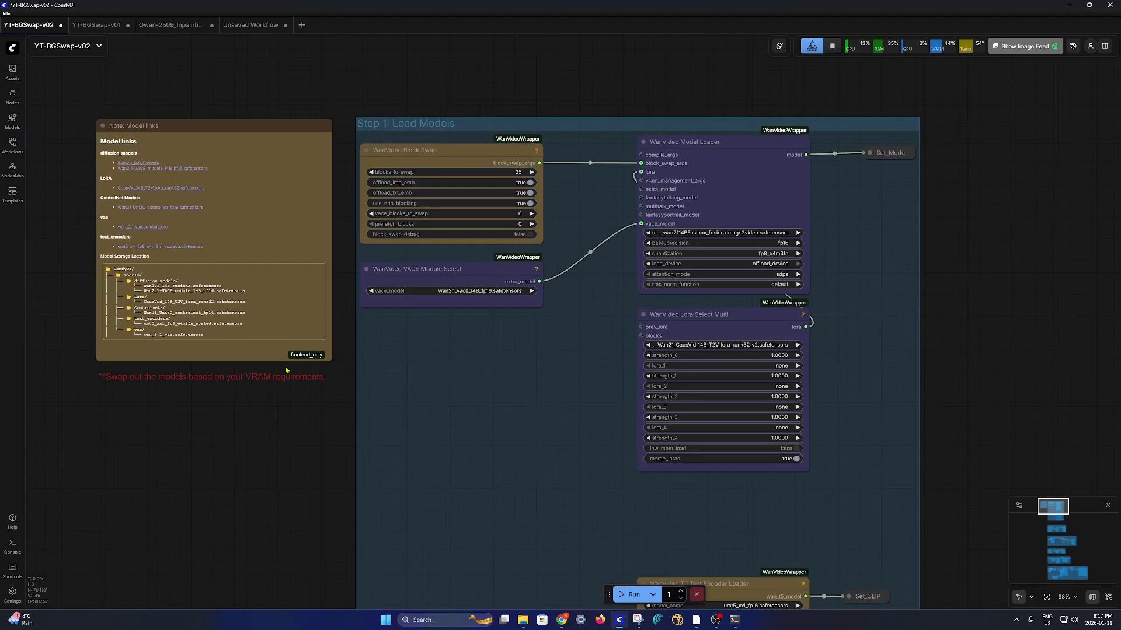
left_click_drag(289, 370, 247, 390)
scroll(247, 390, "down", 2)
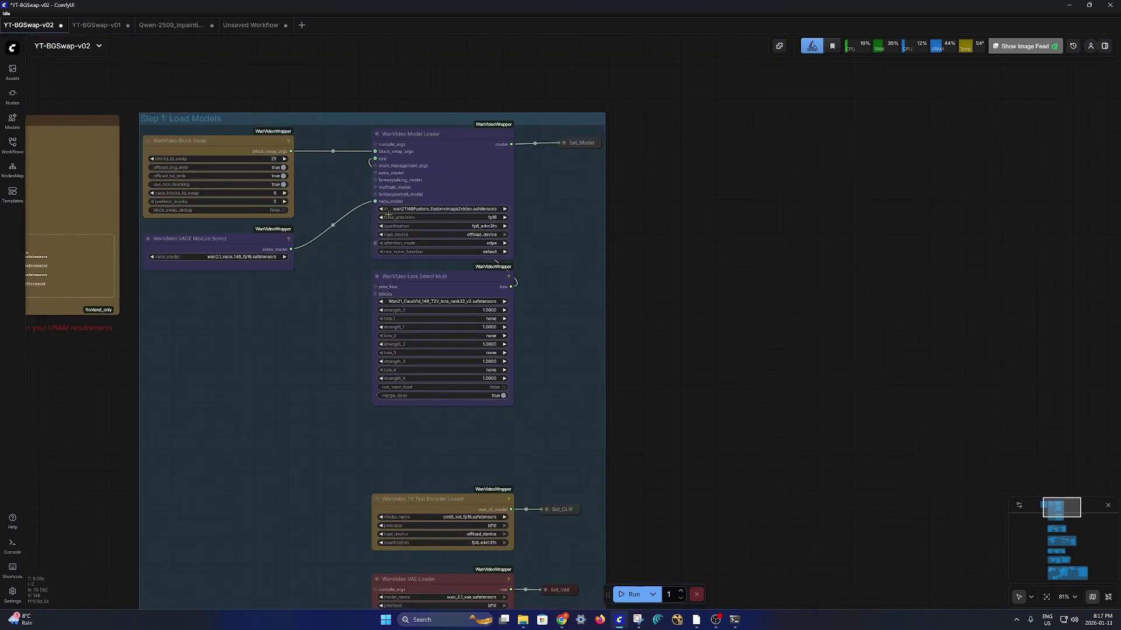
scroll(320, 202, "up", 2)
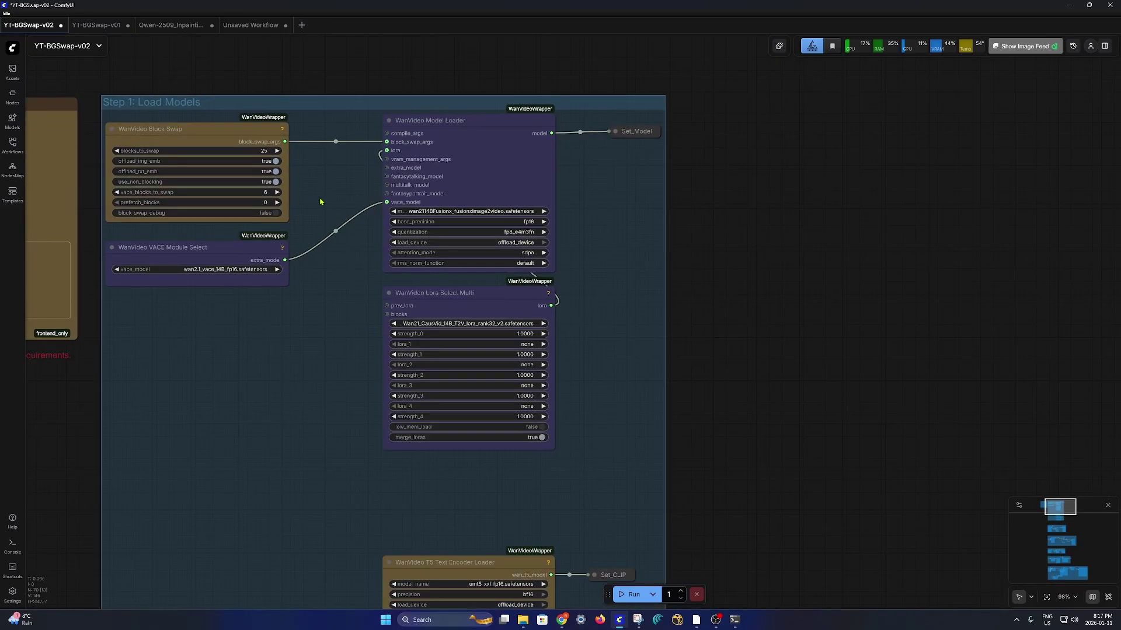
left_click(483, 212)
left_click(792, 291)
left_click_drag(763, 408, 783, 411)
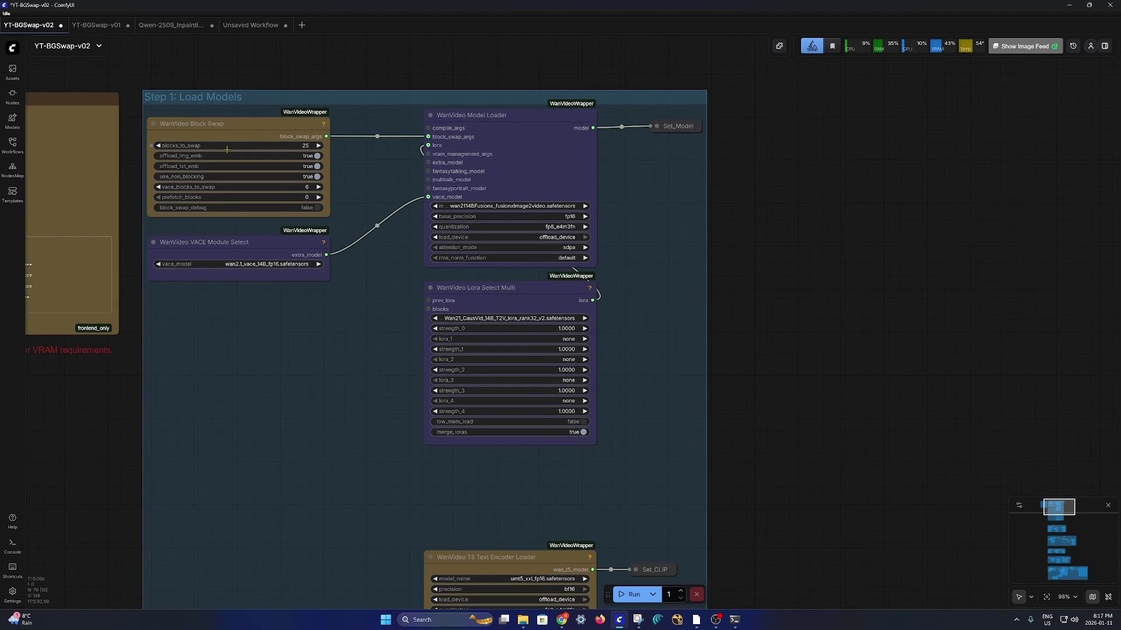
left_click(303, 147)
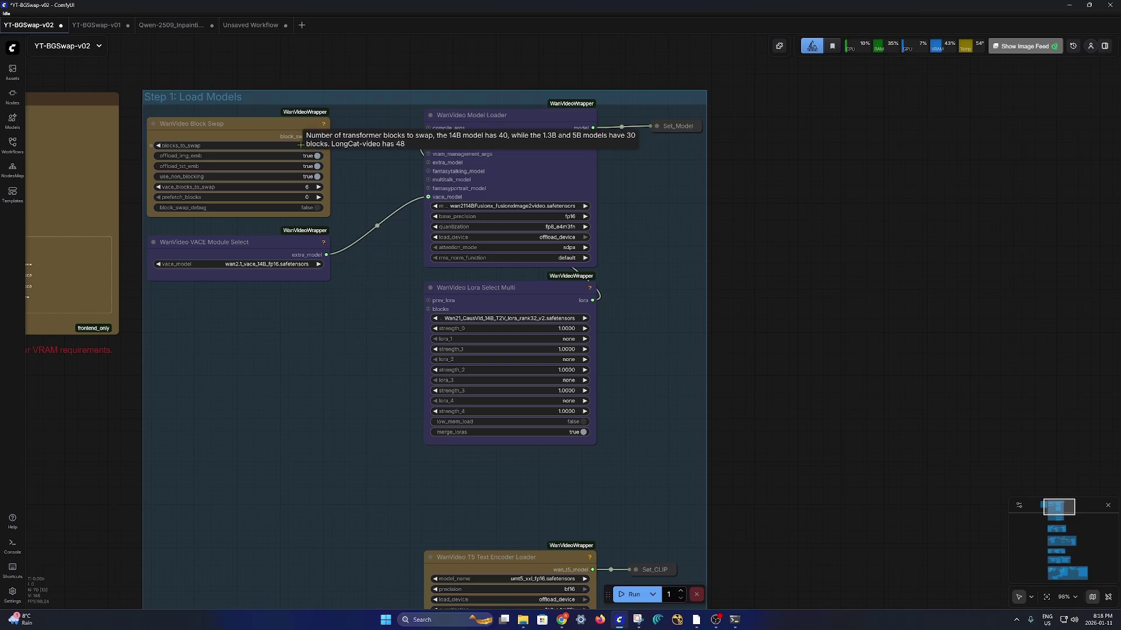
left_click_drag(387, 439, 352, 268)
scroll(322, 270, "down", 1)
scroll(323, 365, "down", 3)
scroll(390, 306, "down", 2)
scroll(390, 306, "up", 9)
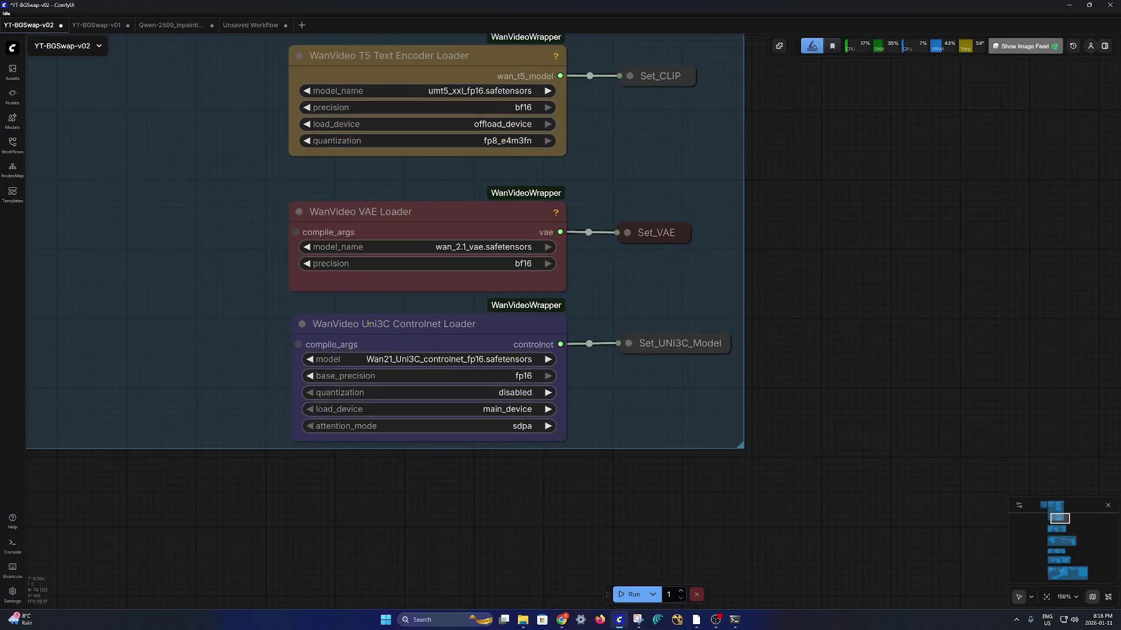
scroll(453, 480, "down", 5)
left_click_drag(453, 480, 440, 212)
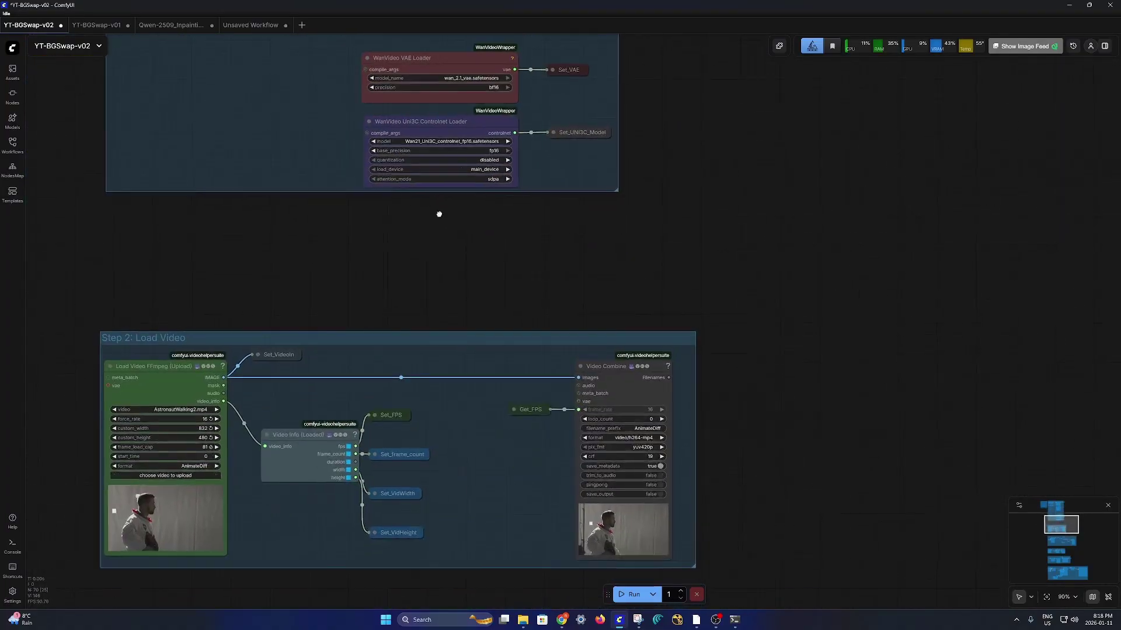
left_click_drag(298, 291, 400, 448)
scroll(375, 295, "down", 5)
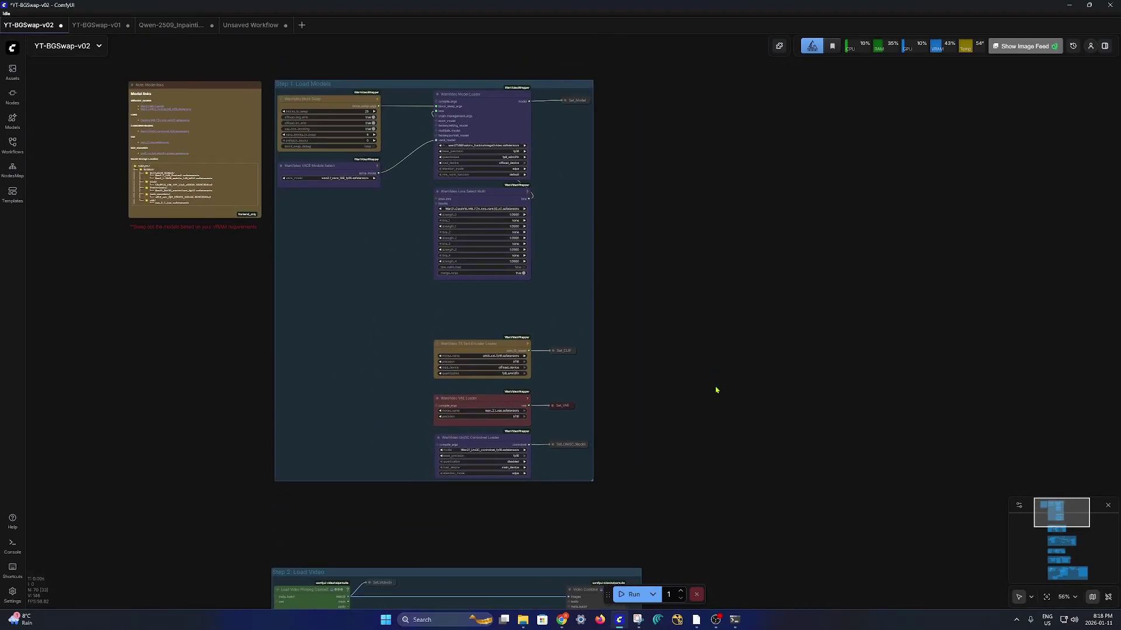
left_click_drag(683, 438, 633, 278)
scroll(438, 210, "up", 6)
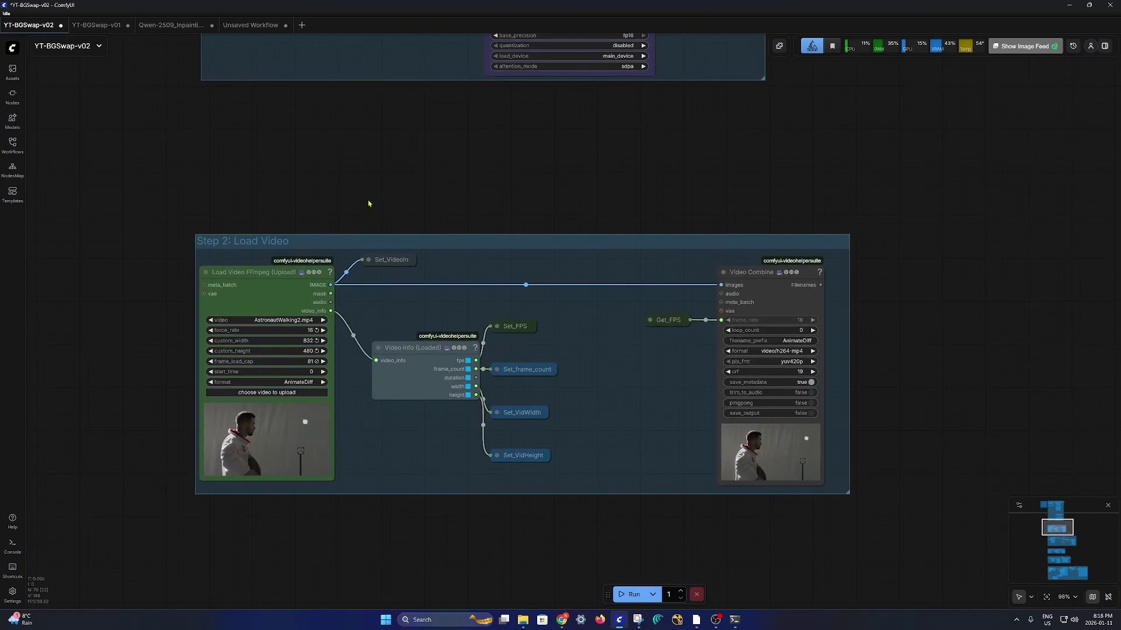
left_click_drag(407, 558, 395, 530)
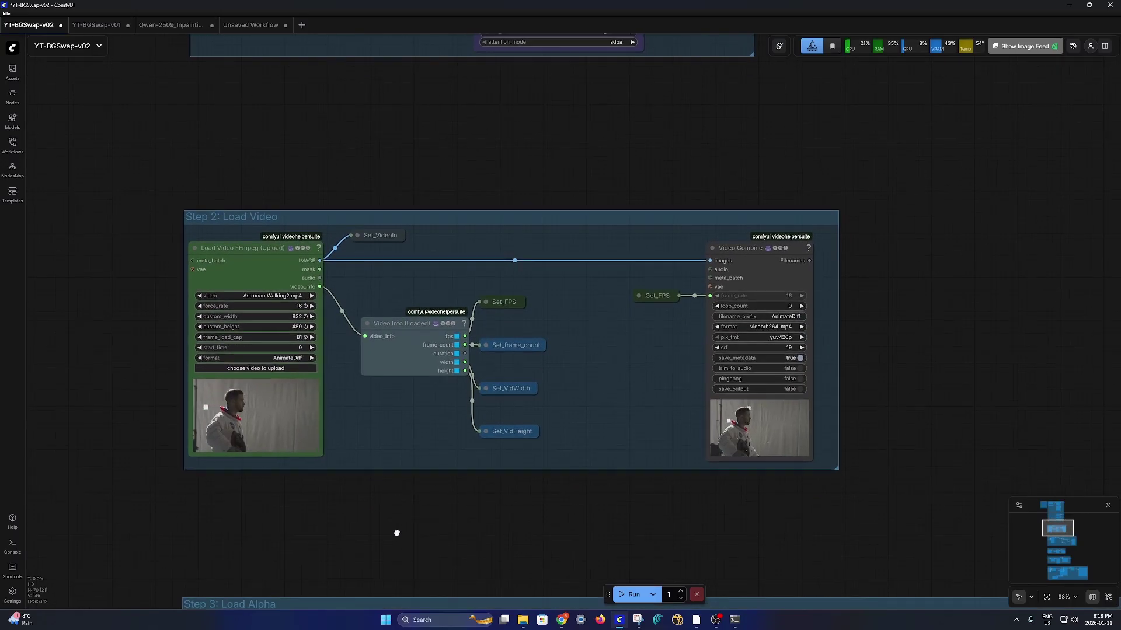
left_click(740, 265)
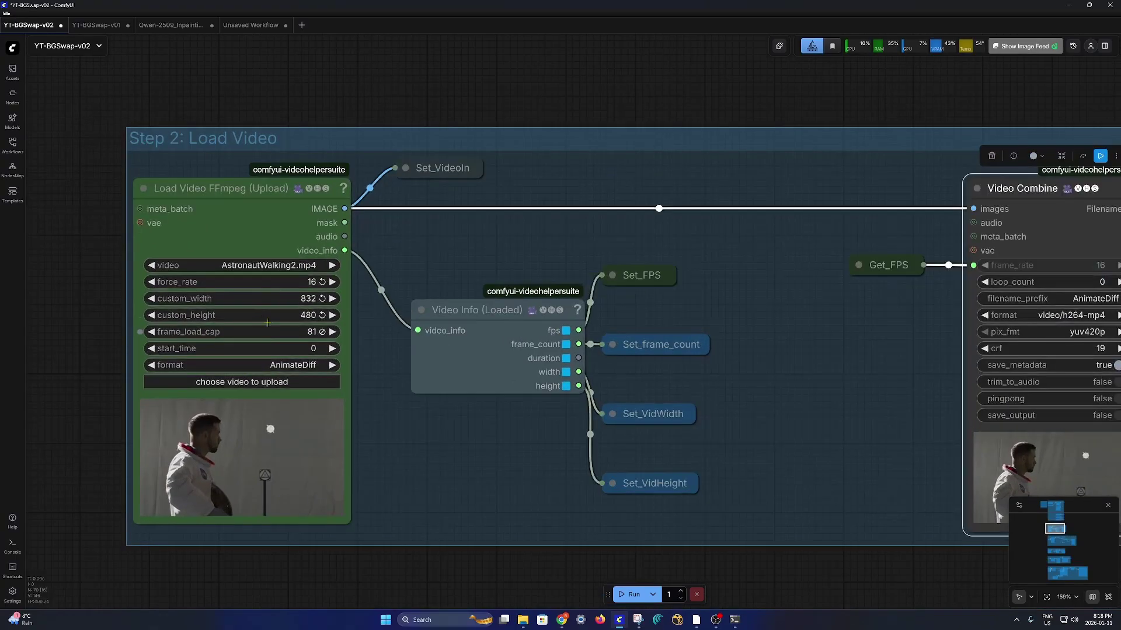
scroll(278, 338, "up", 5)
left_click(251, 282)
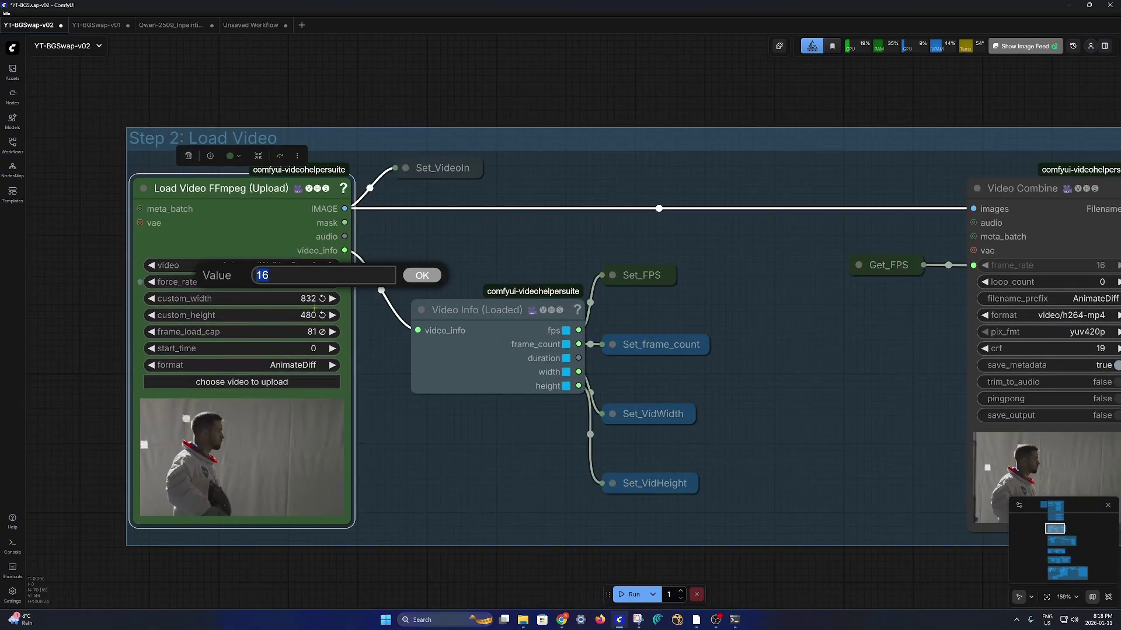
left_click(456, 513)
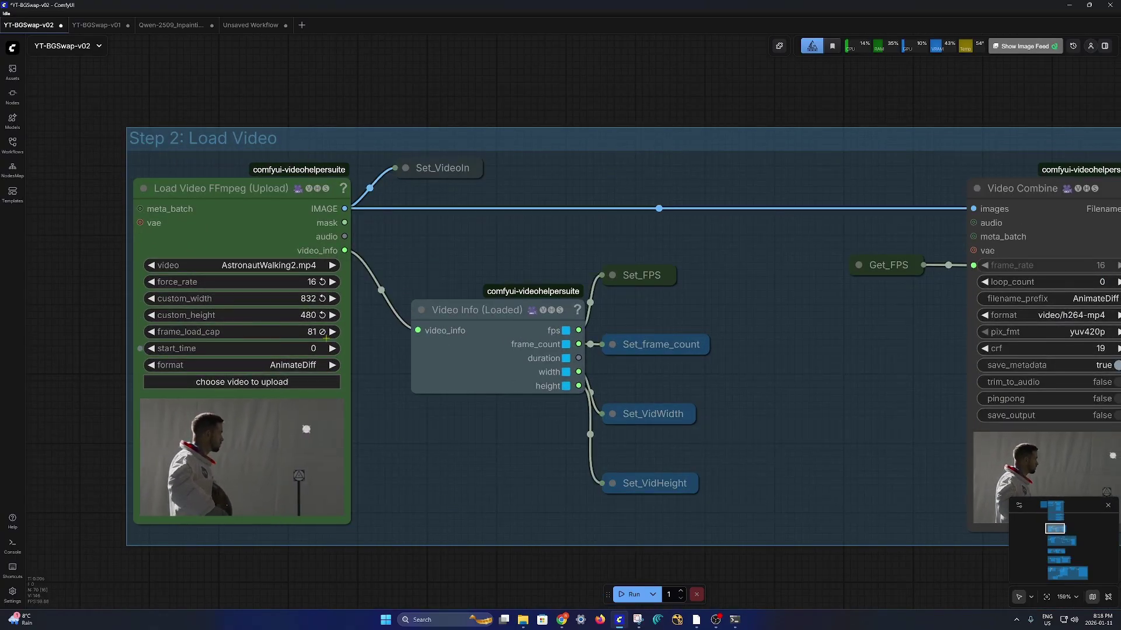
left_click(280, 304)
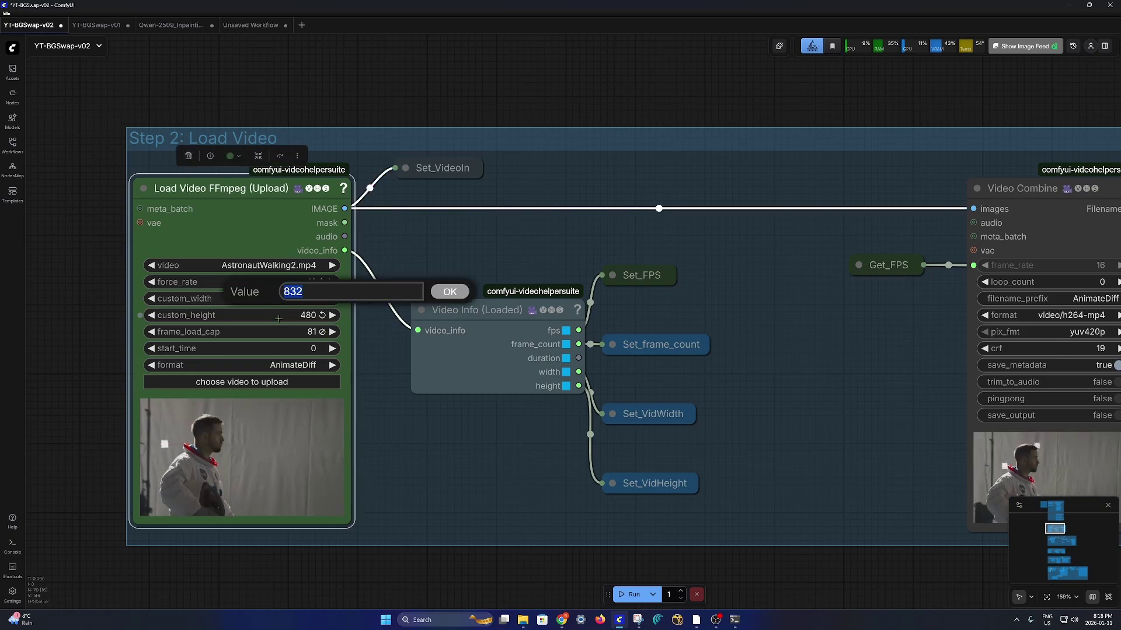
left_click(280, 315)
left_click(456, 493)
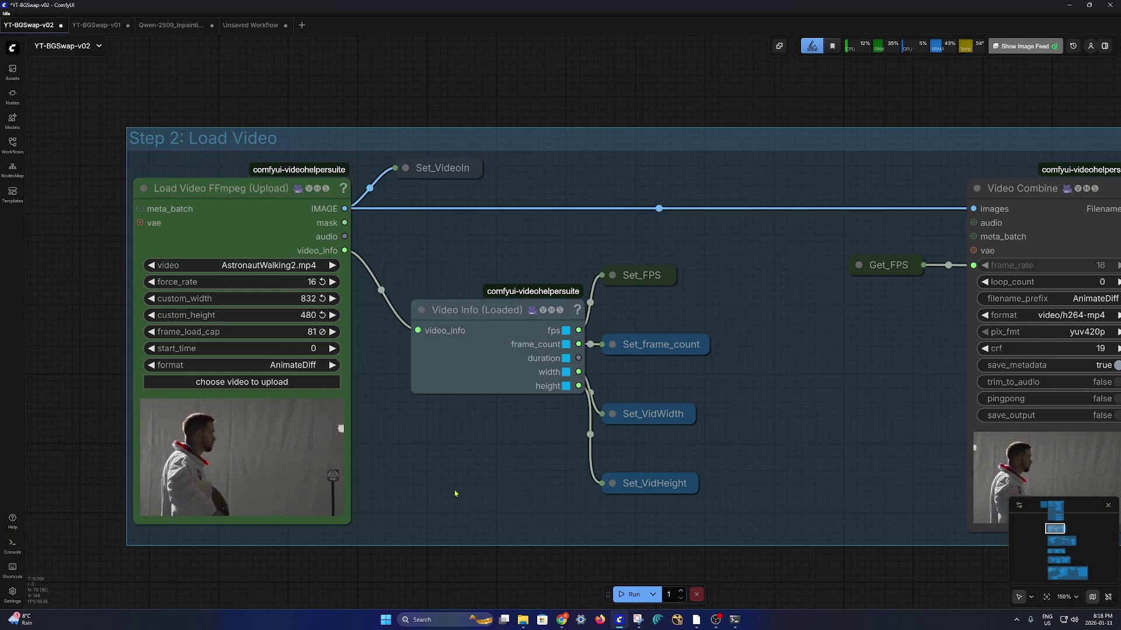
scroll(456, 493, "down", 5)
left_click_drag(466, 566, 408, 453)
scroll(279, 310, "up", 4)
scroll(279, 310, "up", 2)
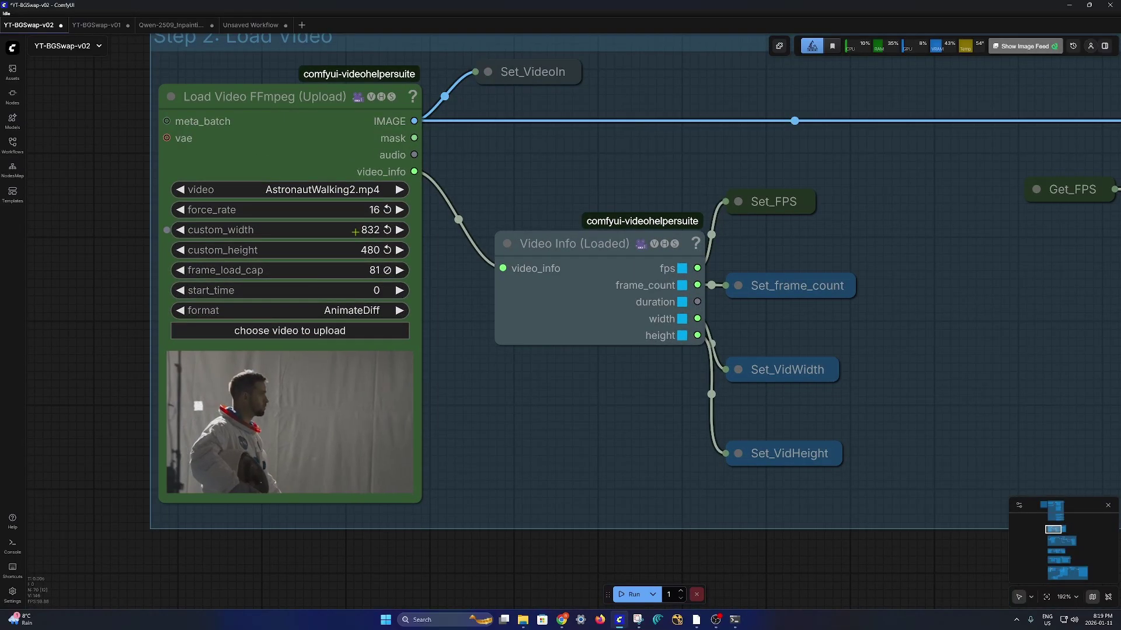
scroll(443, 496, "down", 4)
scroll(513, 492, "down", 1)
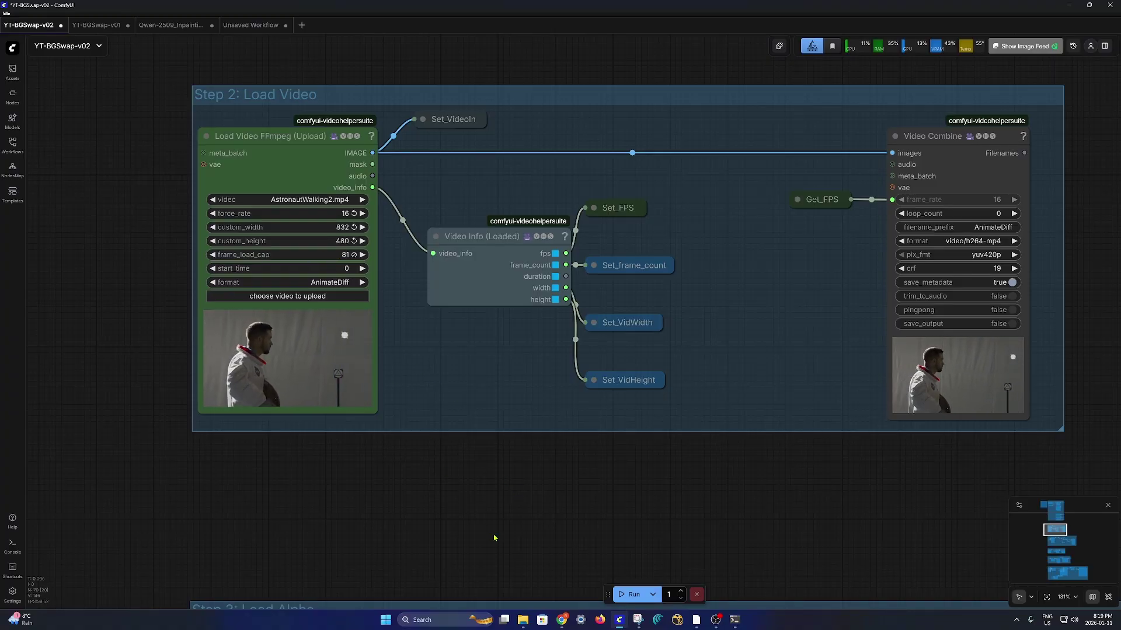
scroll(489, 525, "down", 4)
left_click_drag(543, 522, 474, 231)
Step: Zoom around Step 3: Load Alpha, then switch to the unsaved SAM3 segmentation workflow
scroll(393, 415, "up", 5)
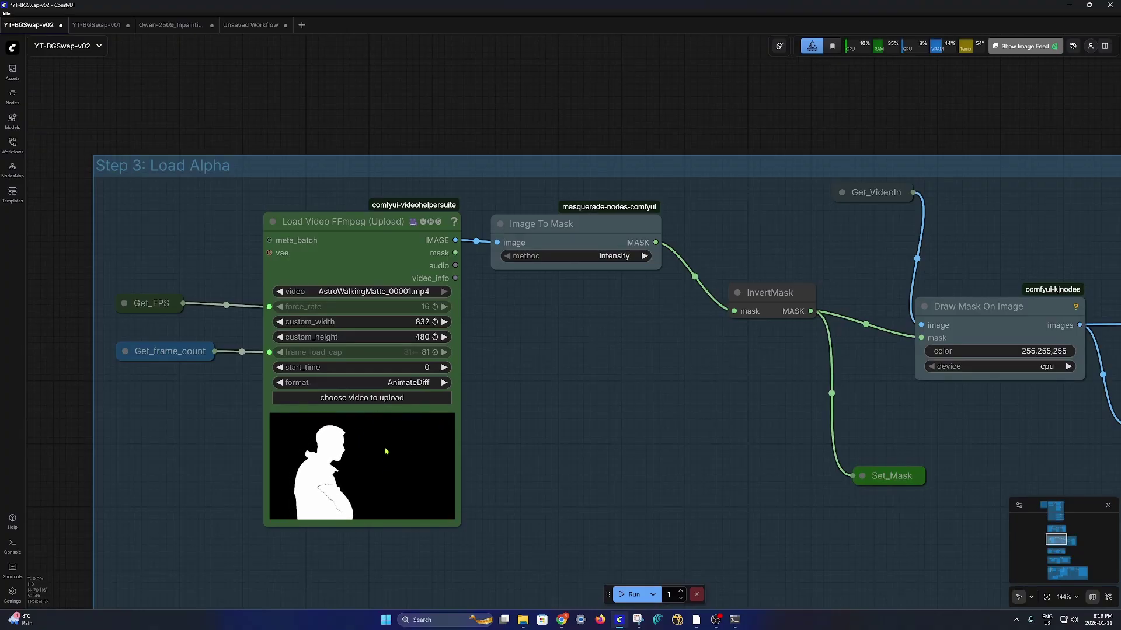
scroll(490, 443, "down", 5)
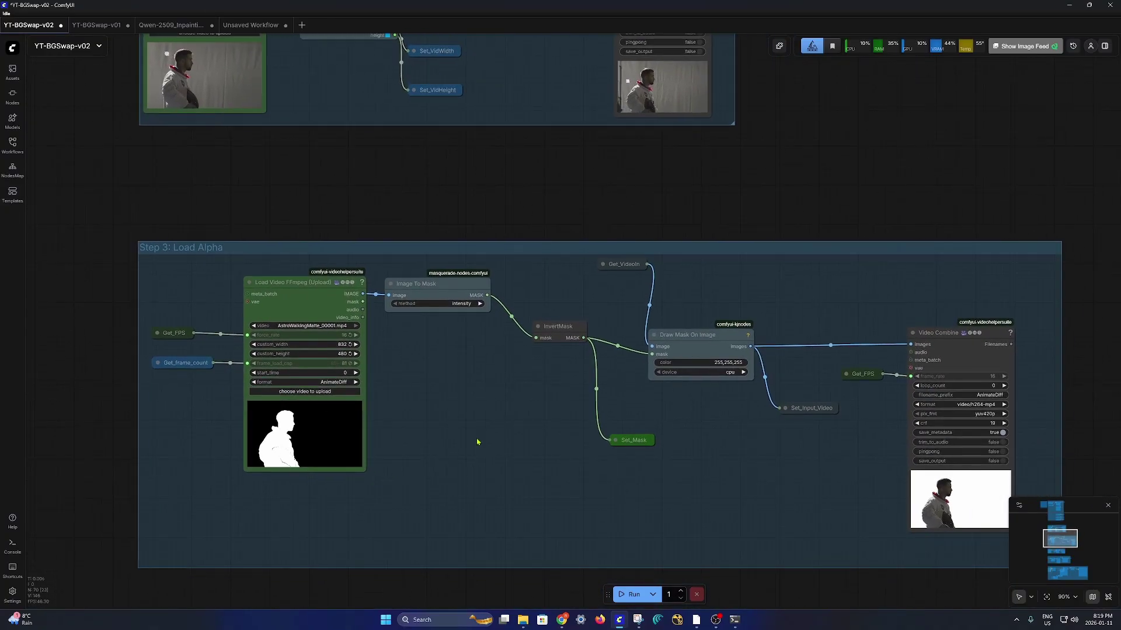
scroll(478, 442, "down", 3)
scroll(478, 443, "up", 2)
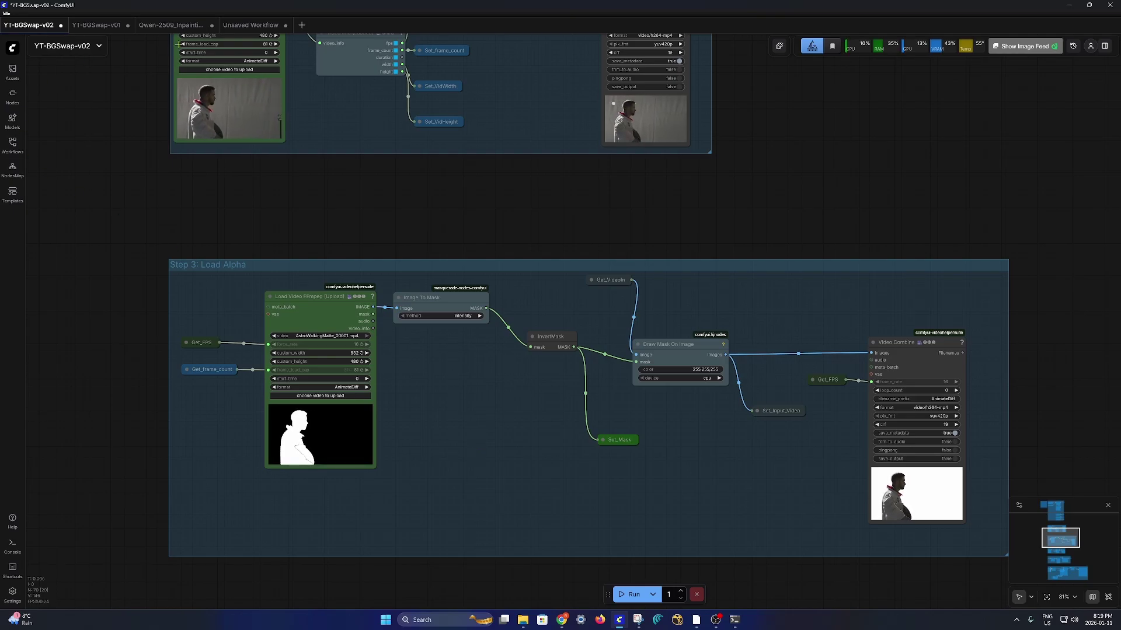
left_click(251, 24)
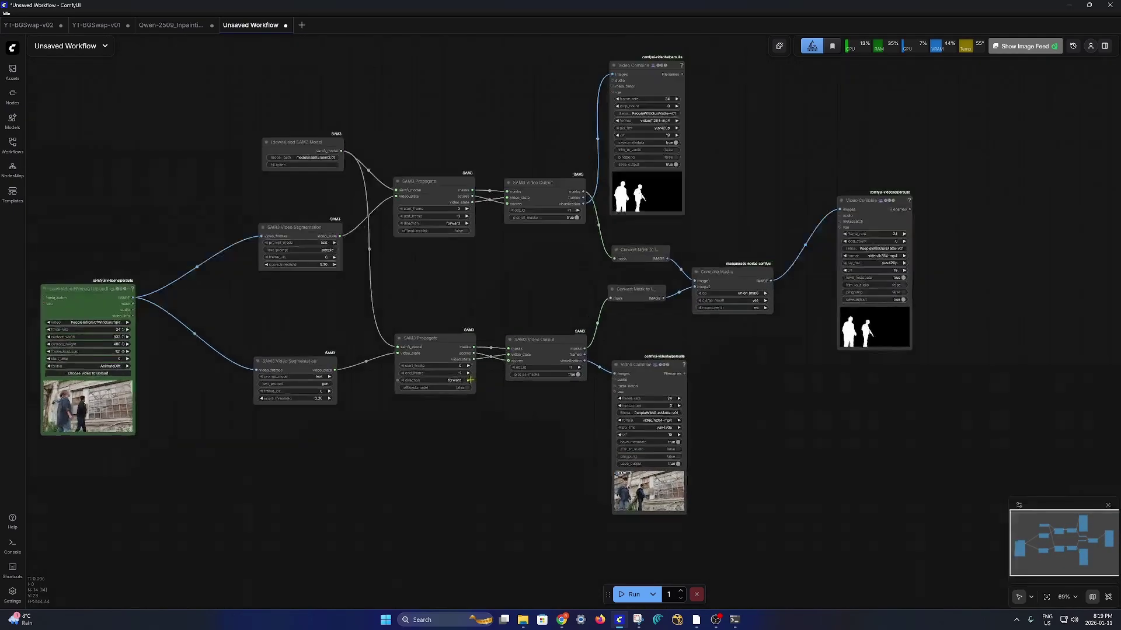
Step: Nudge the mask Video Combine node down, then return to the YT-BGSwap-v02 workflow
scroll(467, 379, "up", 1)
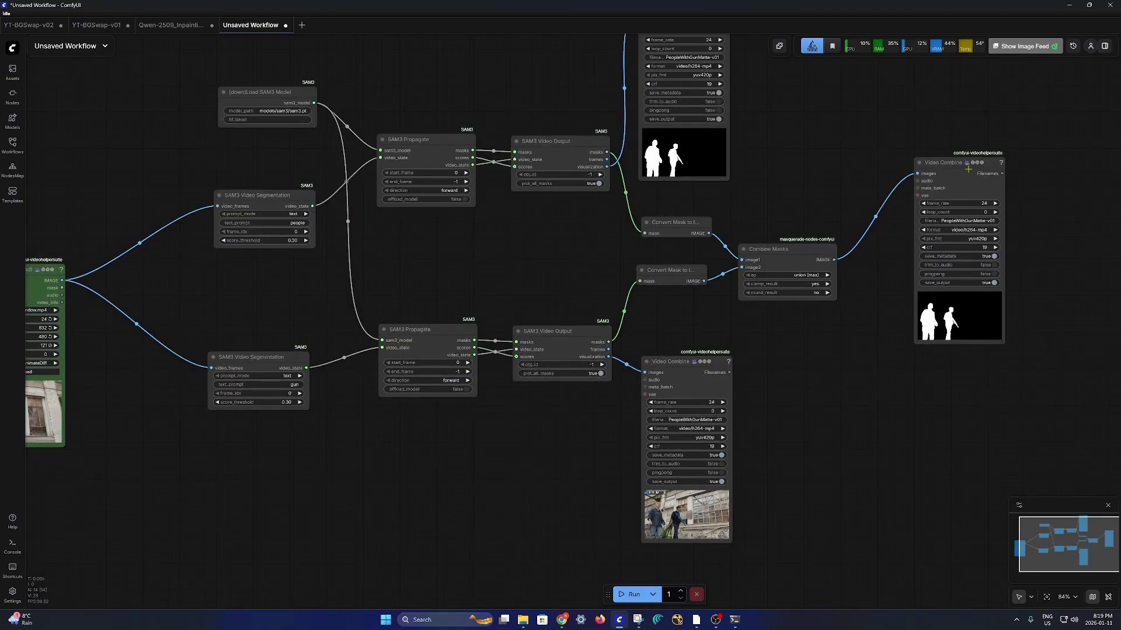
left_click_drag(968, 170, 969, 229)
mouse_move(100, 32)
left_click(28, 24)
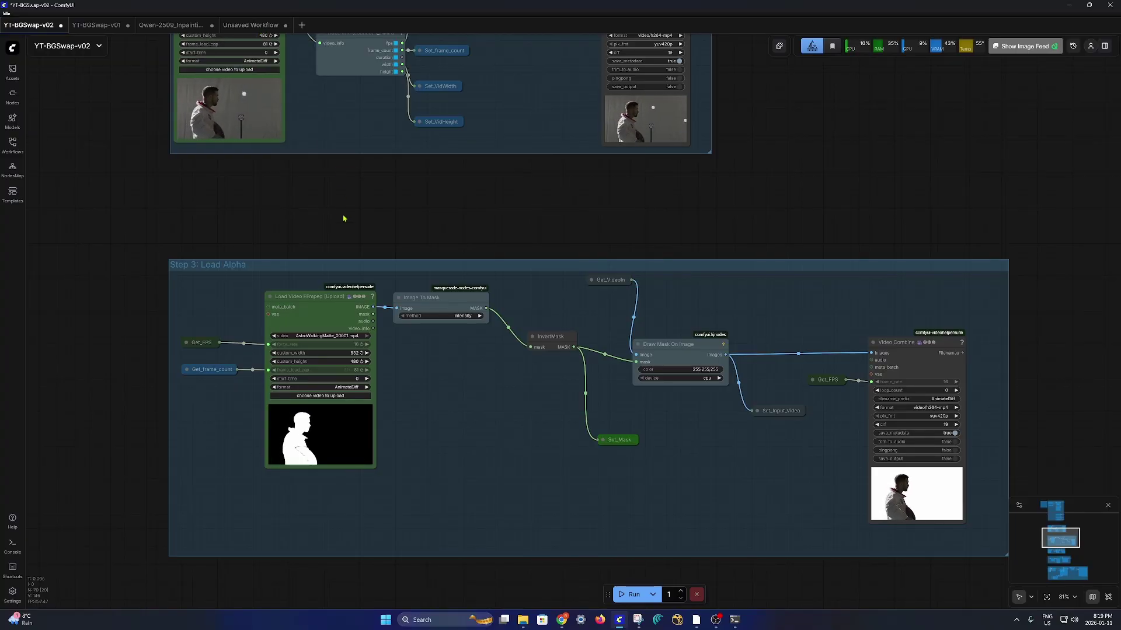
Step: Inspect Step 3's Load Video, Image To Mask, InvertMask, Draw Mask On Image and Video Combine nodes
left_click_drag(373, 238, 355, 179)
left_click(546, 295)
left_click(534, 272)
left_click(513, 393)
left_click(328, 259)
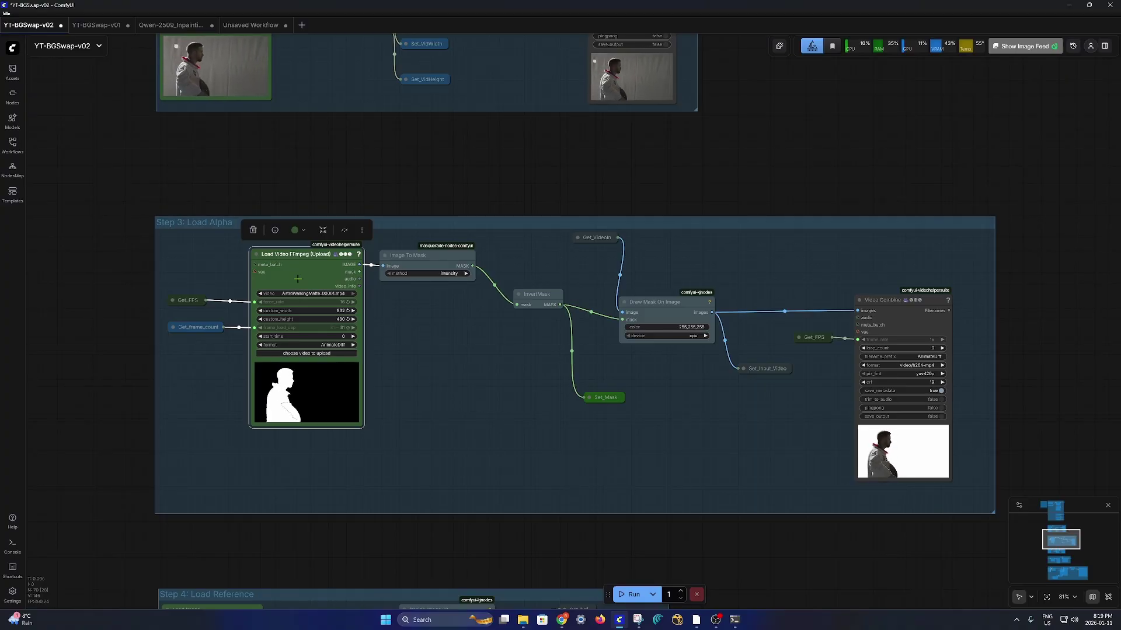
left_click(441, 307)
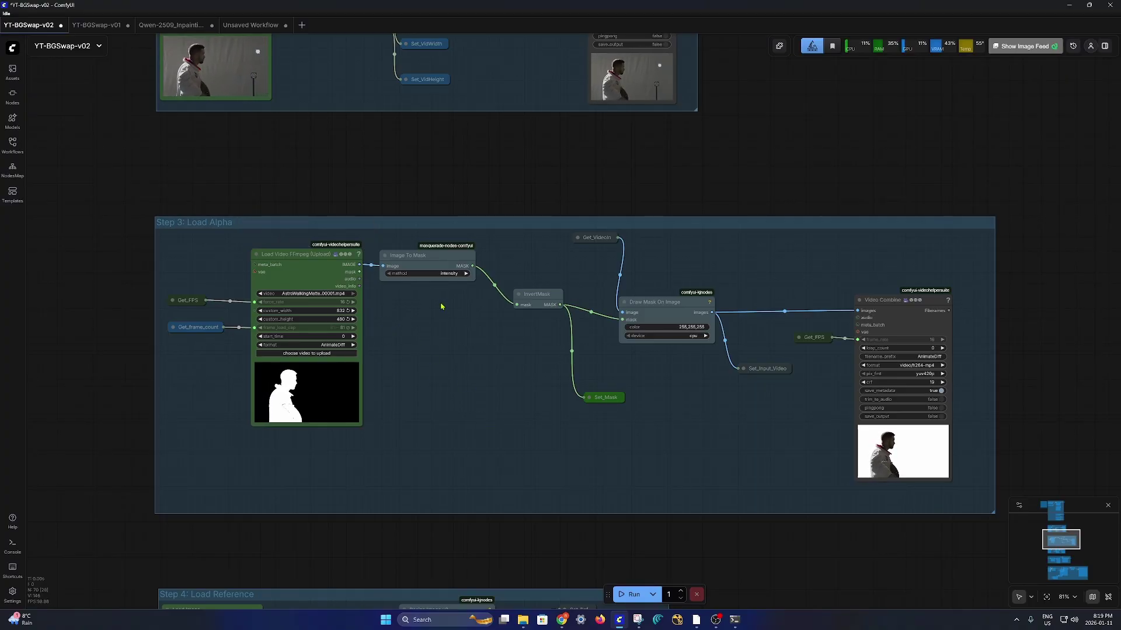
left_click(443, 257)
left_click(537, 294)
left_click(652, 306)
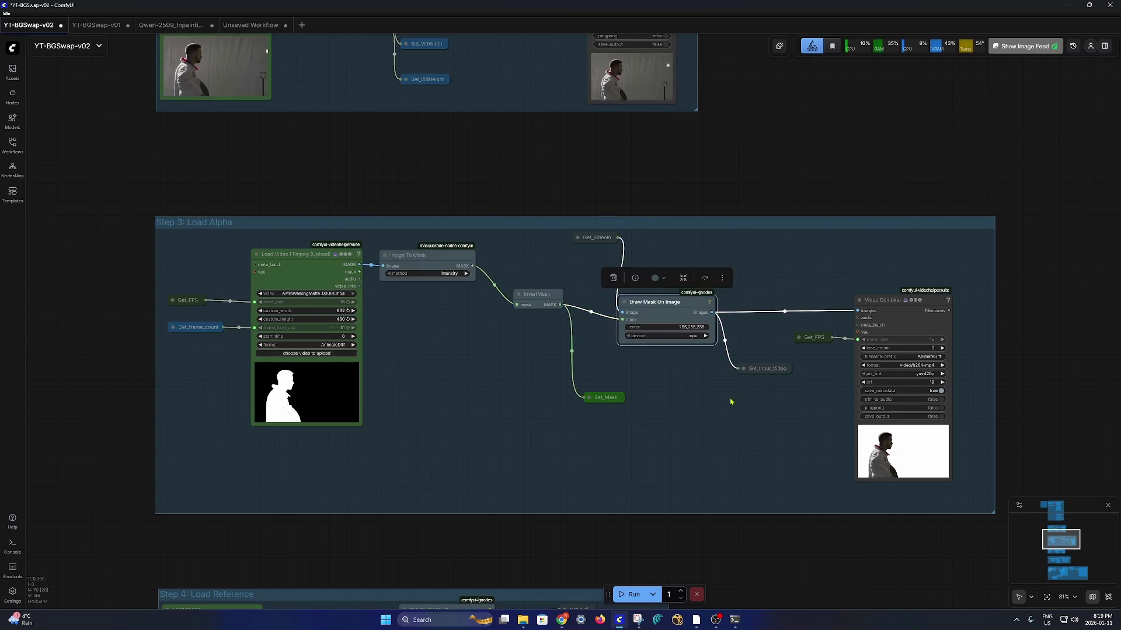
left_click(926, 302)
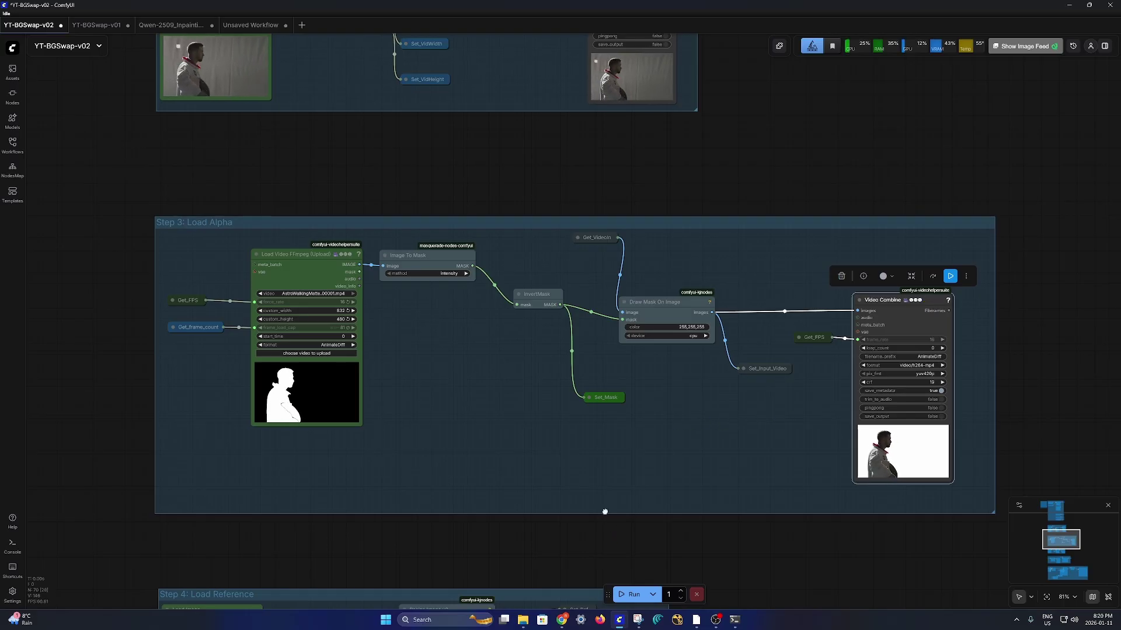
Step: Pan down to the Step 4: Load Reference group with SH001_Comfy_00036.png
left_click_drag(628, 493, 601, 396)
scroll(503, 412, "down", 3)
left_click_drag(503, 413, 533, 281)
scroll(374, 371, "up", 10)
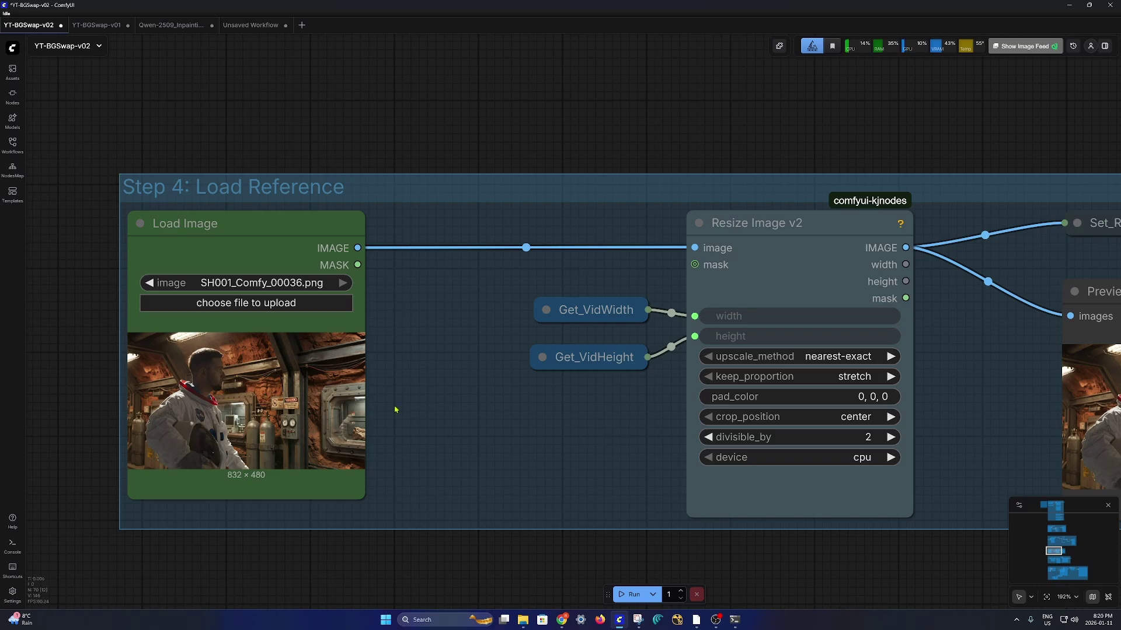
Step: Inspect Step 4's Resize Image v2 node, then pan down to the Step 5: Prompt group
scroll(395, 410, "down", 1)
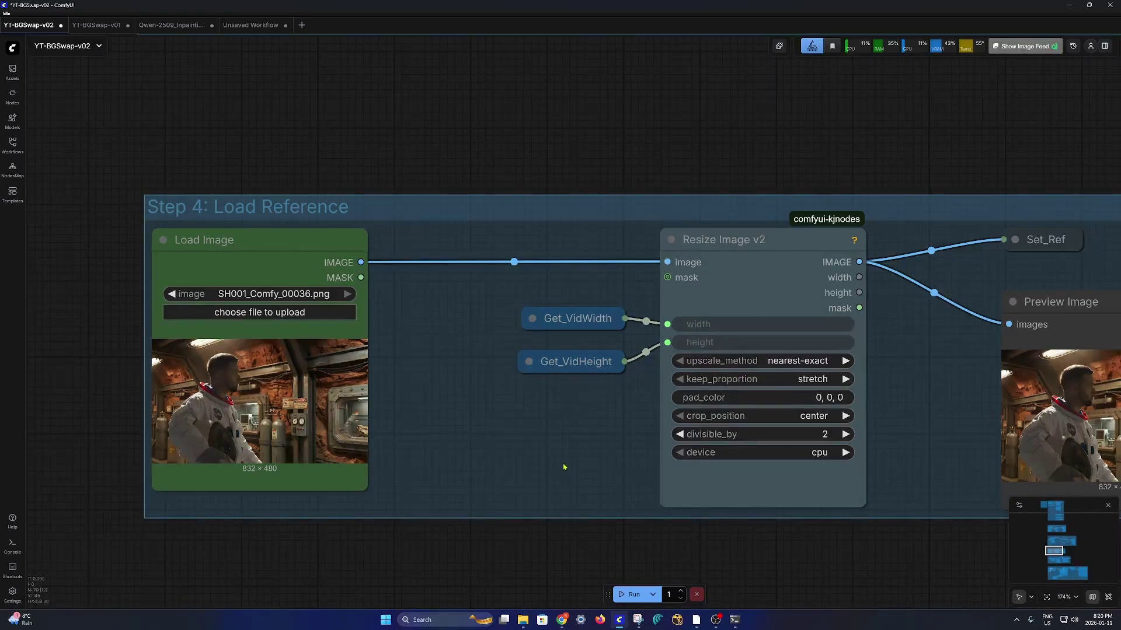
scroll(486, 464, "down", 2)
left_click_drag(487, 464, 442, 518)
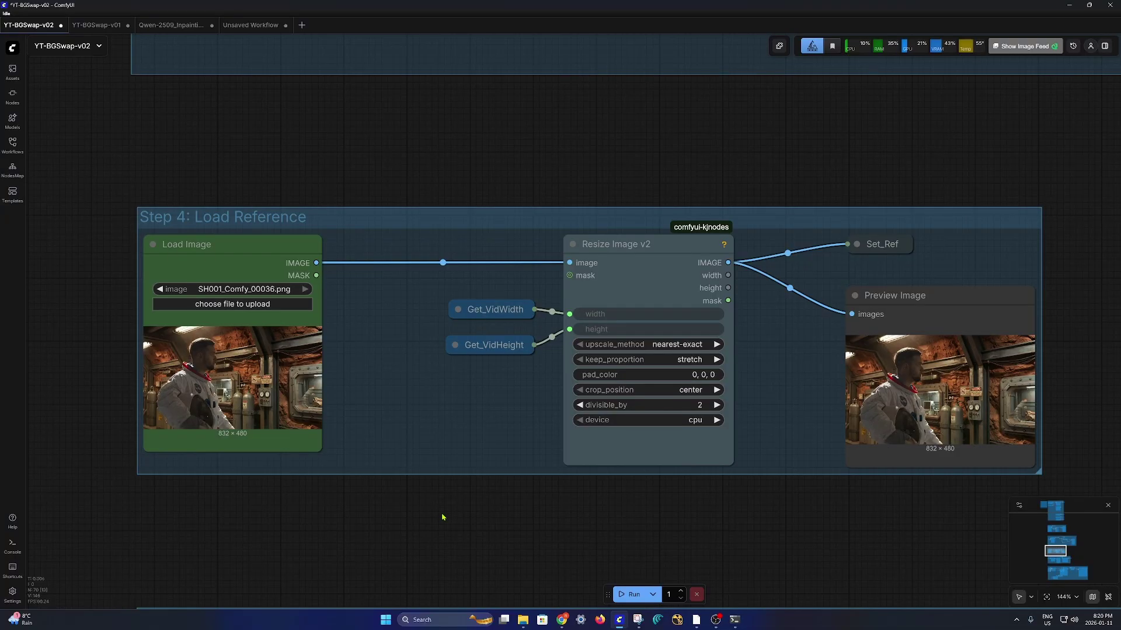
left_click_drag(465, 548, 449, 538)
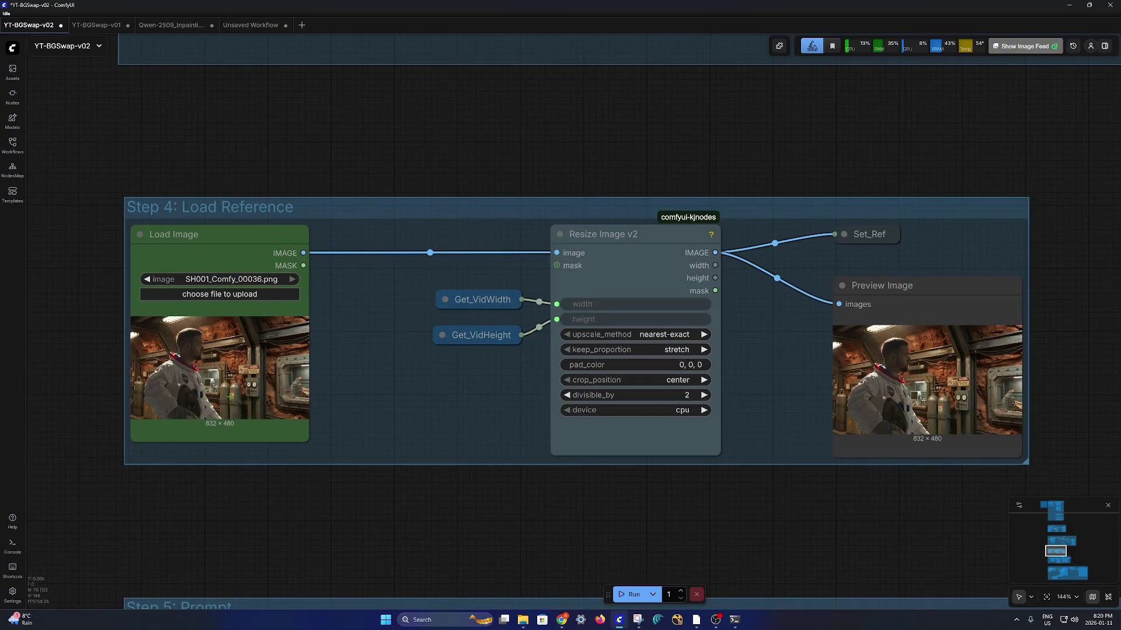
scroll(413, 500, "right", 2)
scroll(500, 496, "down", 3)
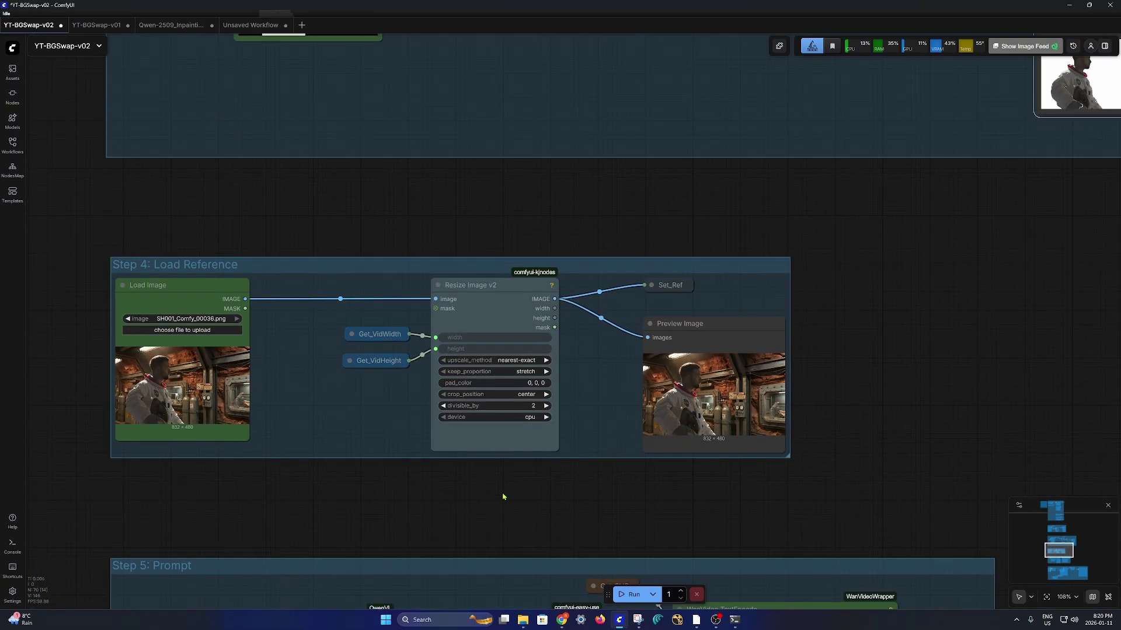
left_click(495, 285)
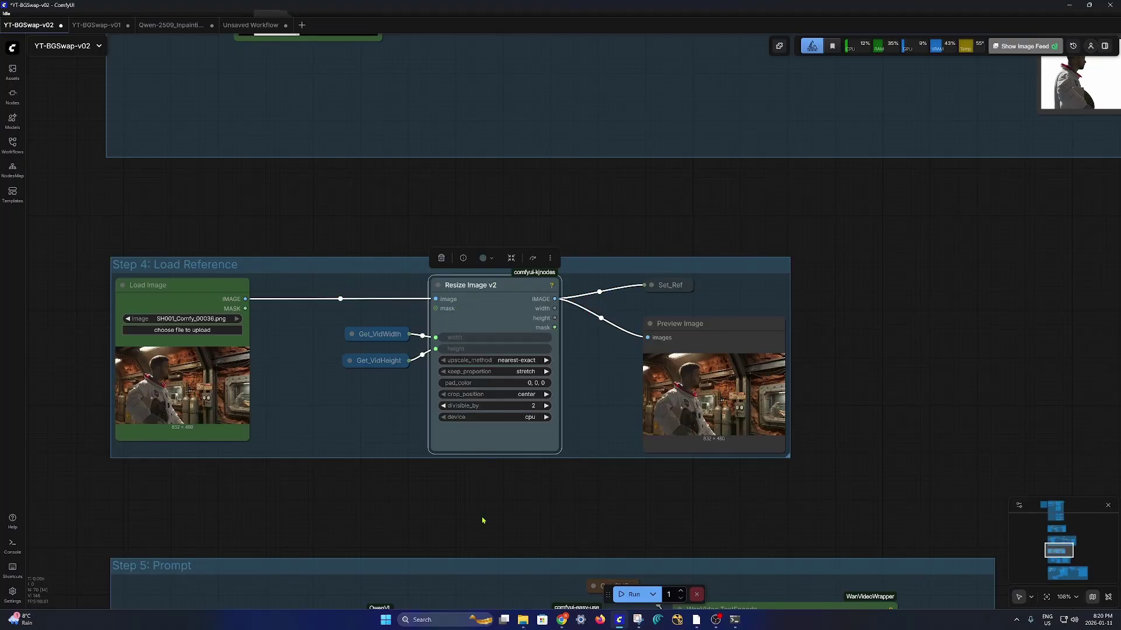
left_click_drag(483, 520, 559, 433)
Step: Check the Get_Ref node and shift the Step 5 Prompt group up into view
scroll(410, 296, "down", 3)
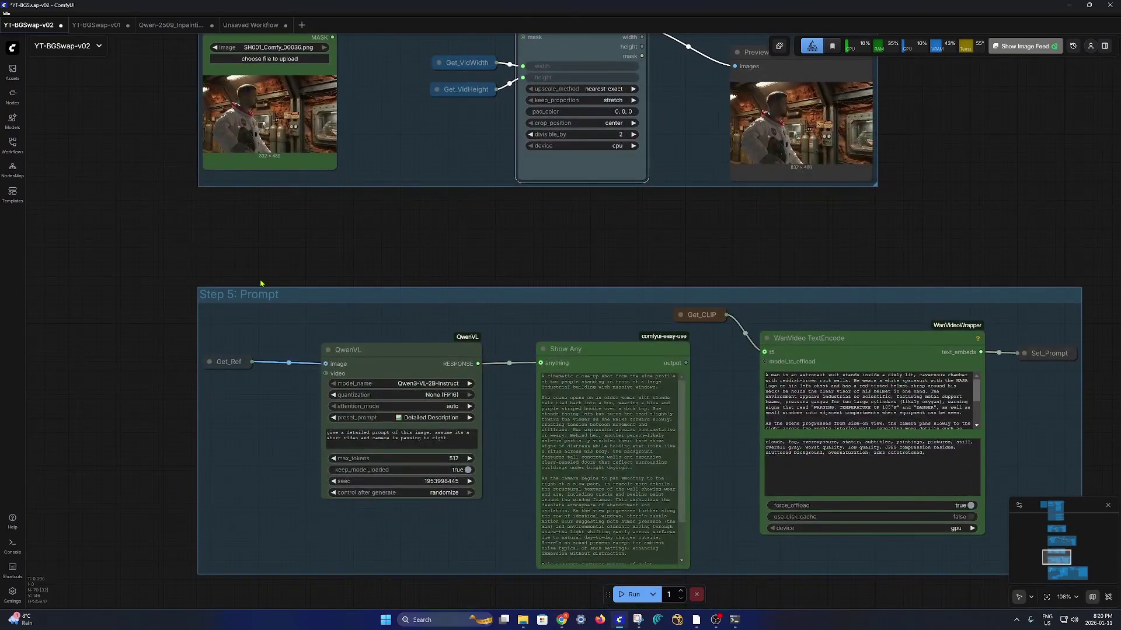
scroll(403, 241, "down", 1)
scroll(353, 263, "up", 3)
left_click(181, 312)
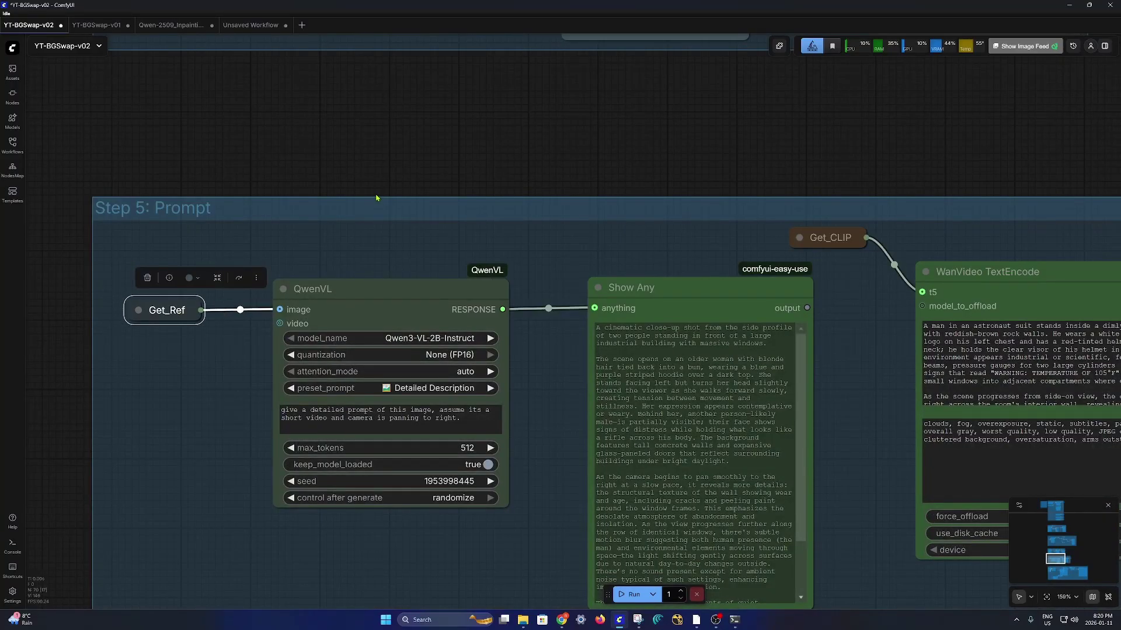
left_click(390, 159)
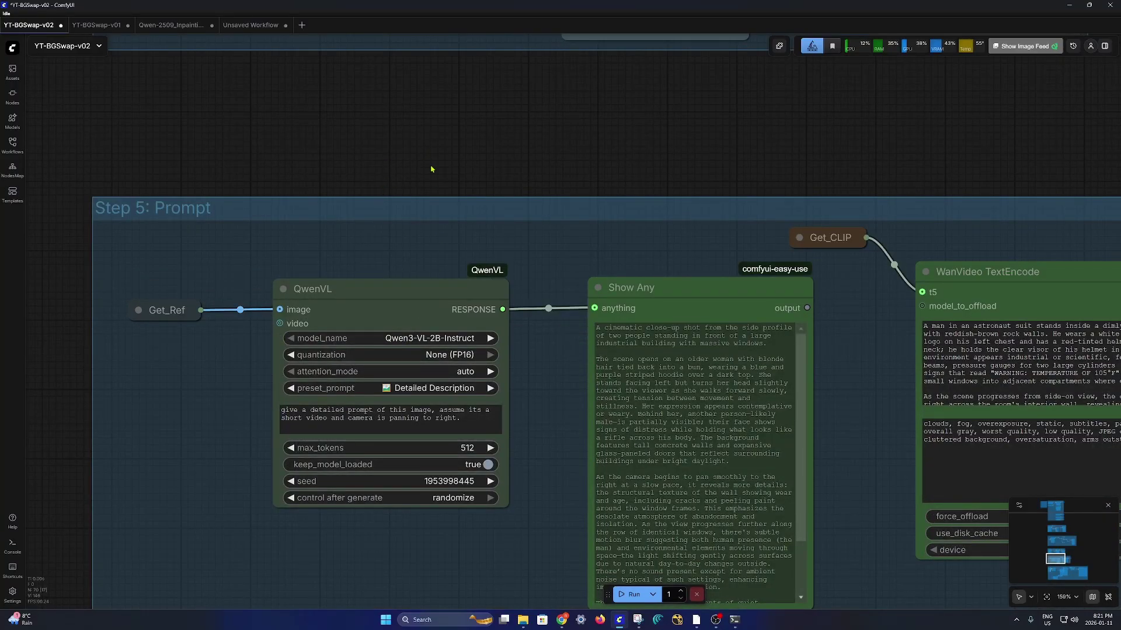
left_click_drag(541, 411, 522, 362)
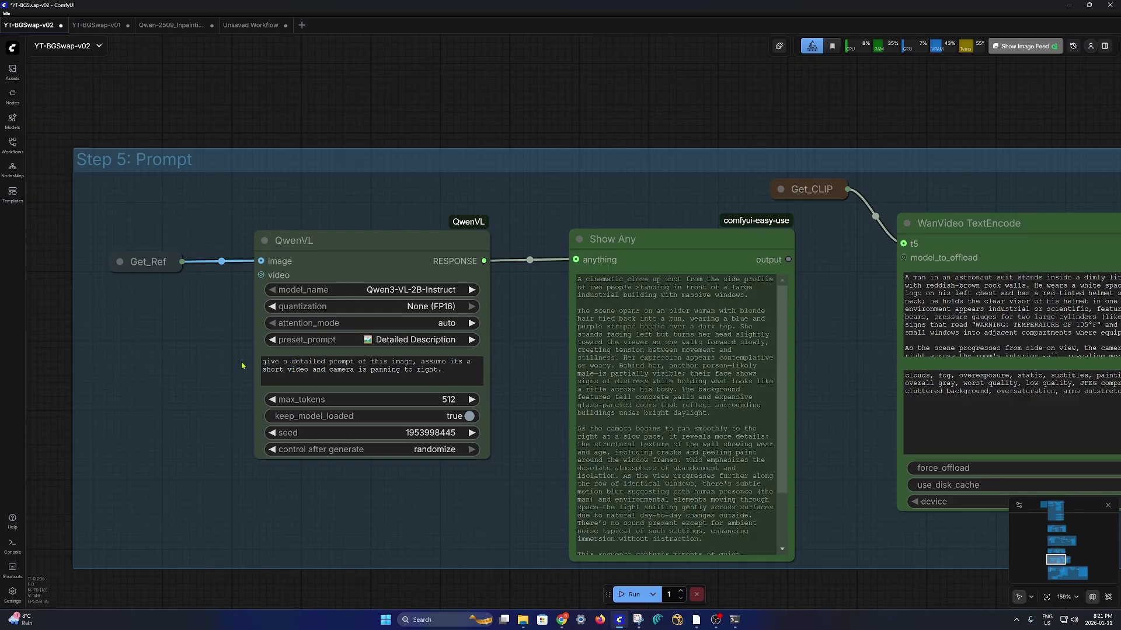
Step: Inspect the QwenVL description in Show Any and WanVideo TextEncode's negative prompt
scroll(653, 385, "down", 3)
scroll(665, 350, "right", 5)
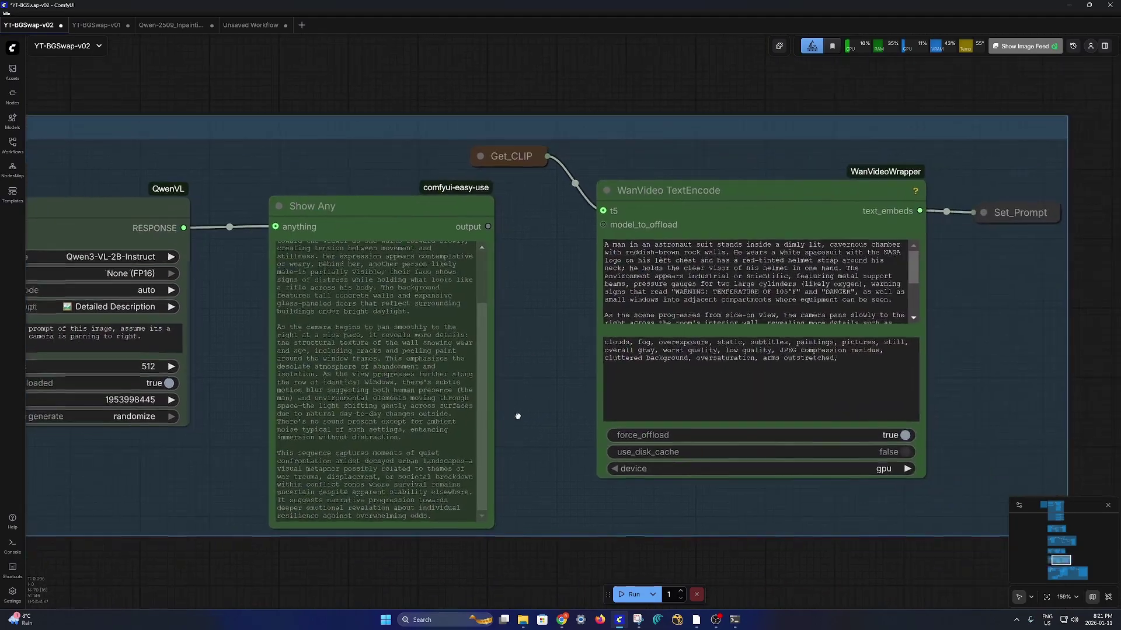
scroll(700, 267, "down", 3)
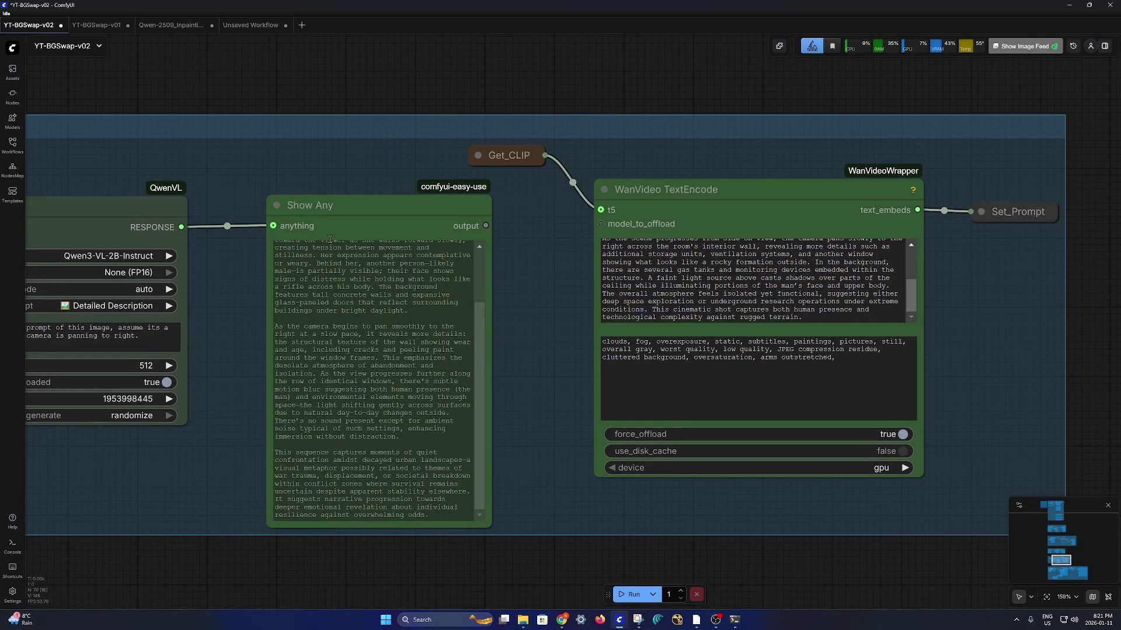
scroll(343, 337, "up", 3)
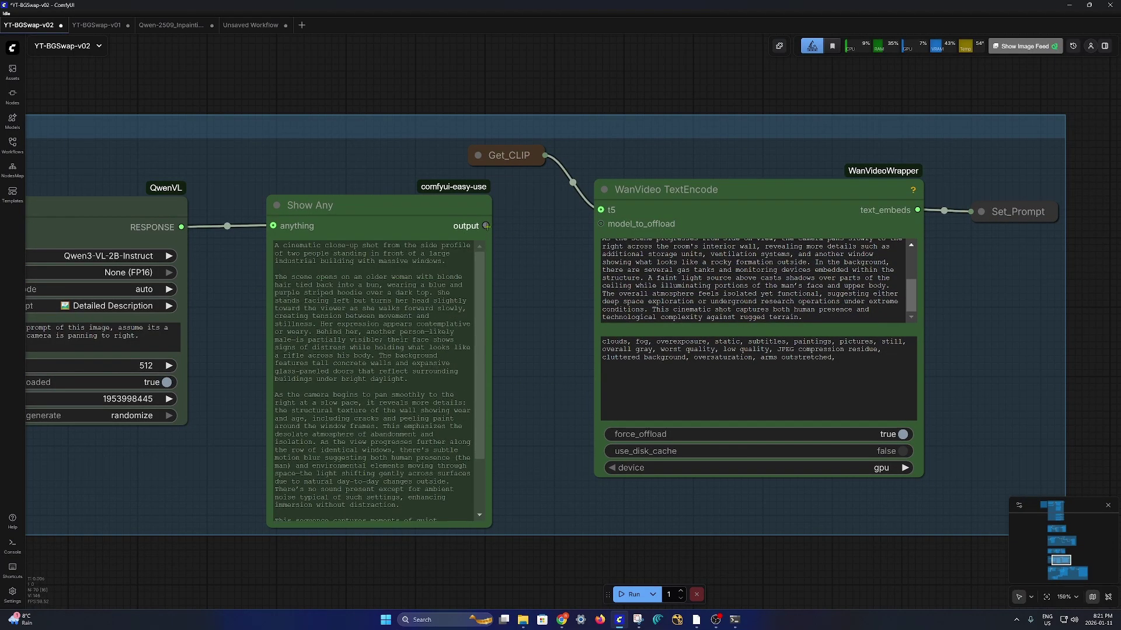
mouse_move(486, 225)
left_mouse_down()
mouse_move(549, 235)
mouse_move(601, 224)
mouse_move(600, 238)
mouse_move(501, 237)
mouse_move(600, 239)
mouse_move(486, 226)
left_mouse_up()
scroll(524, 291, "down", 10)
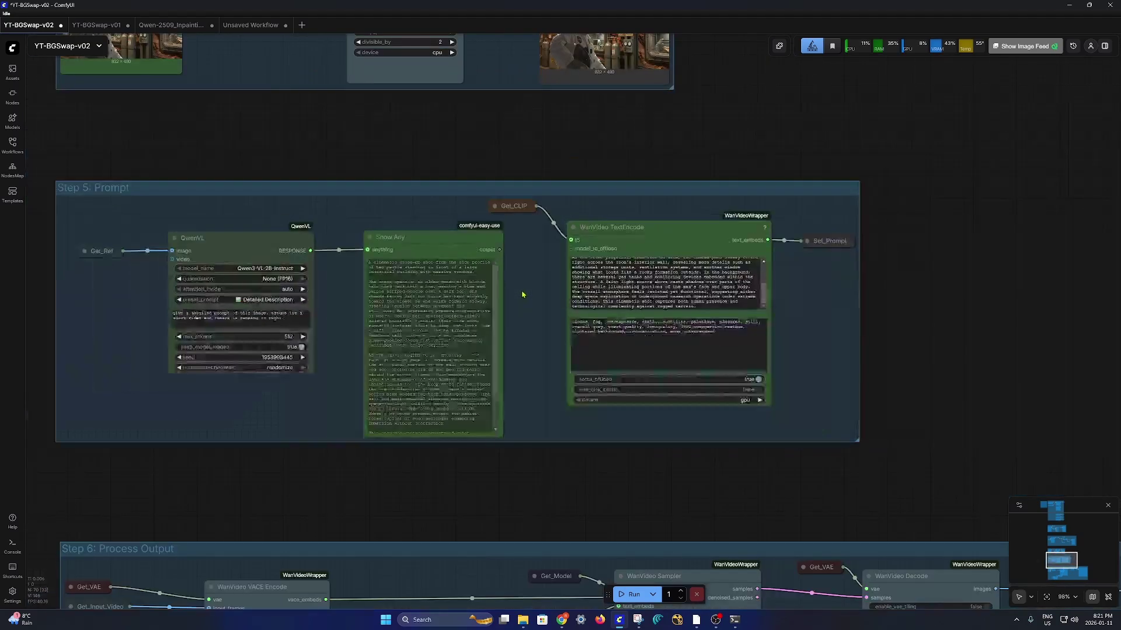
scroll(528, 295, "up", 10)
Step: Pan down into Step 6: Process Output to view the VACE Encode and Uni3C nodes
left_click_drag(537, 446, 541, 414)
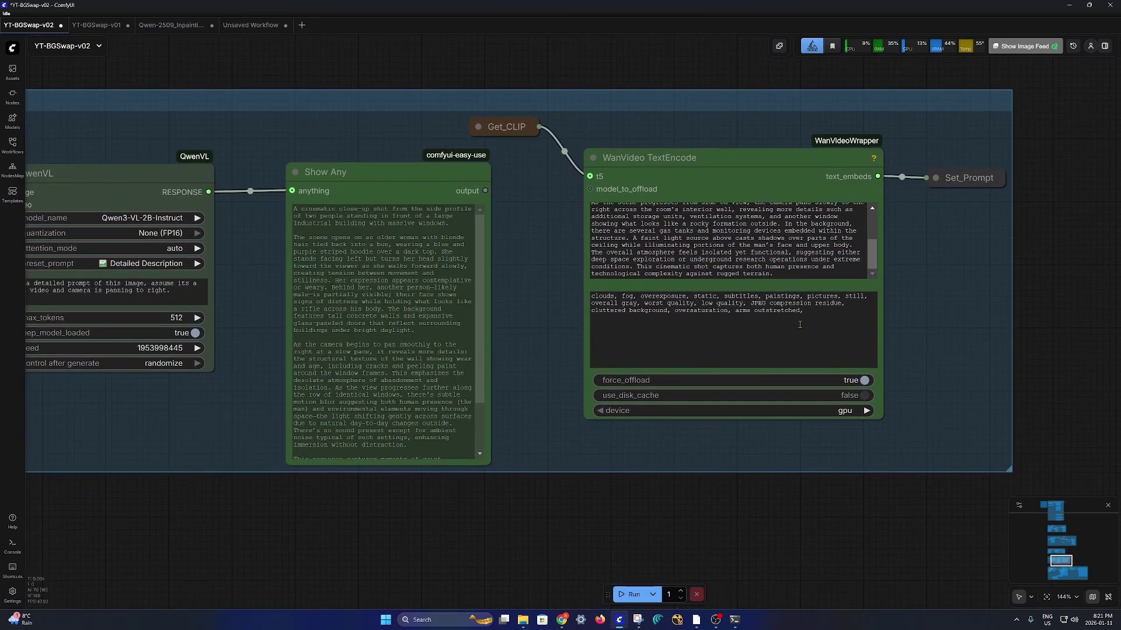
left_click_drag(596, 560, 595, 337)
left_click_drag(170, 309, 393, 137)
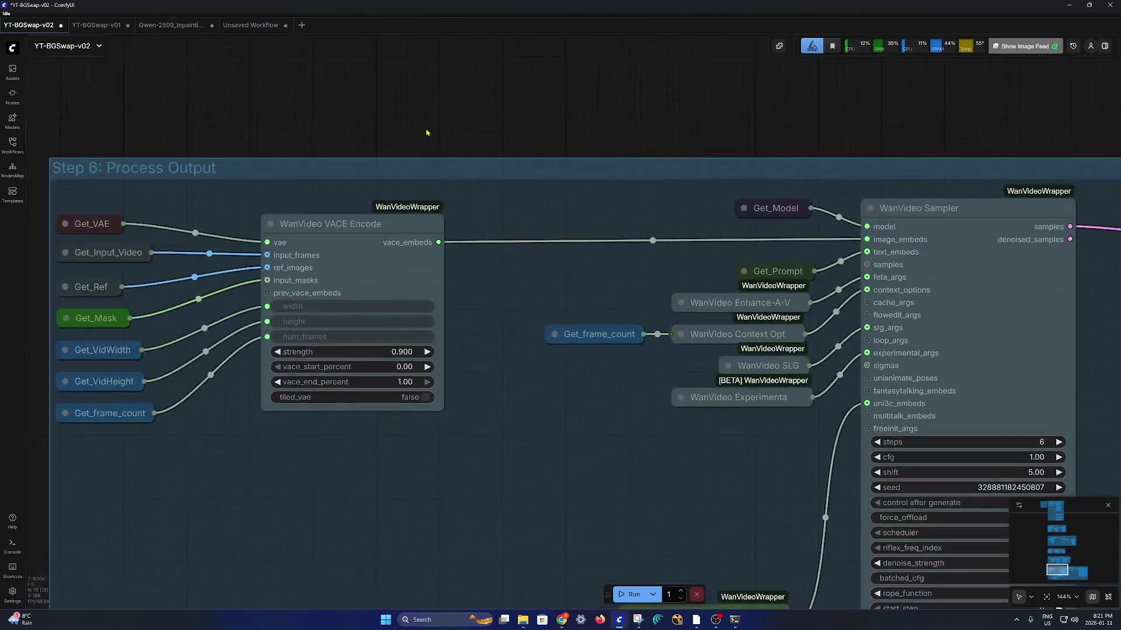
scroll(496, 336, "down", 3)
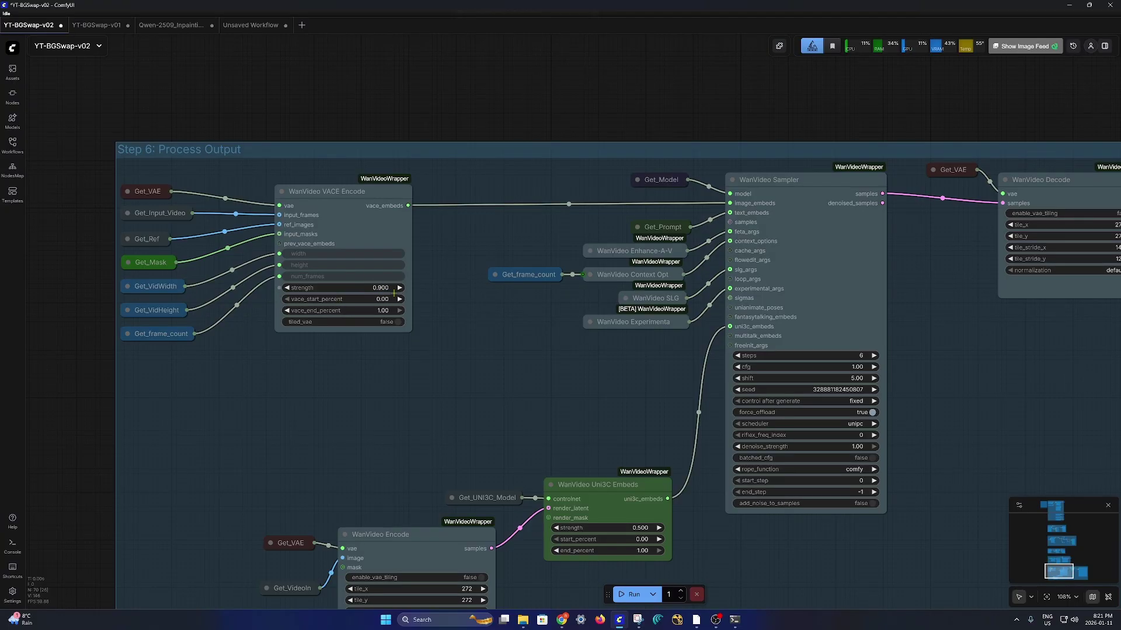
left_click_drag(415, 410, 380, 308)
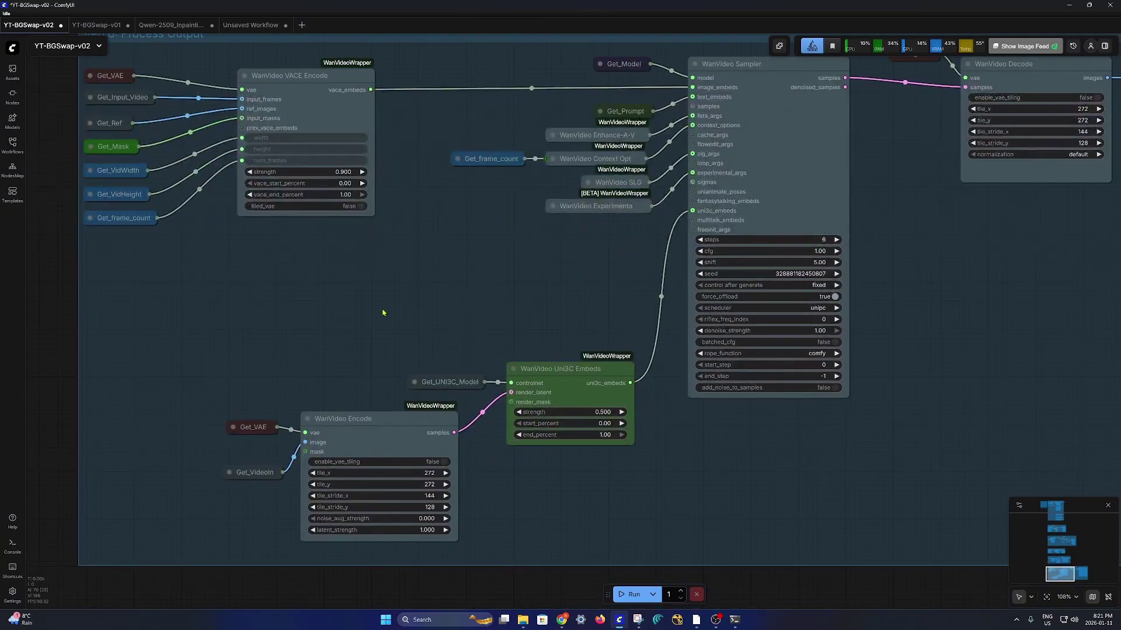
scroll(613, 467, "up", 4)
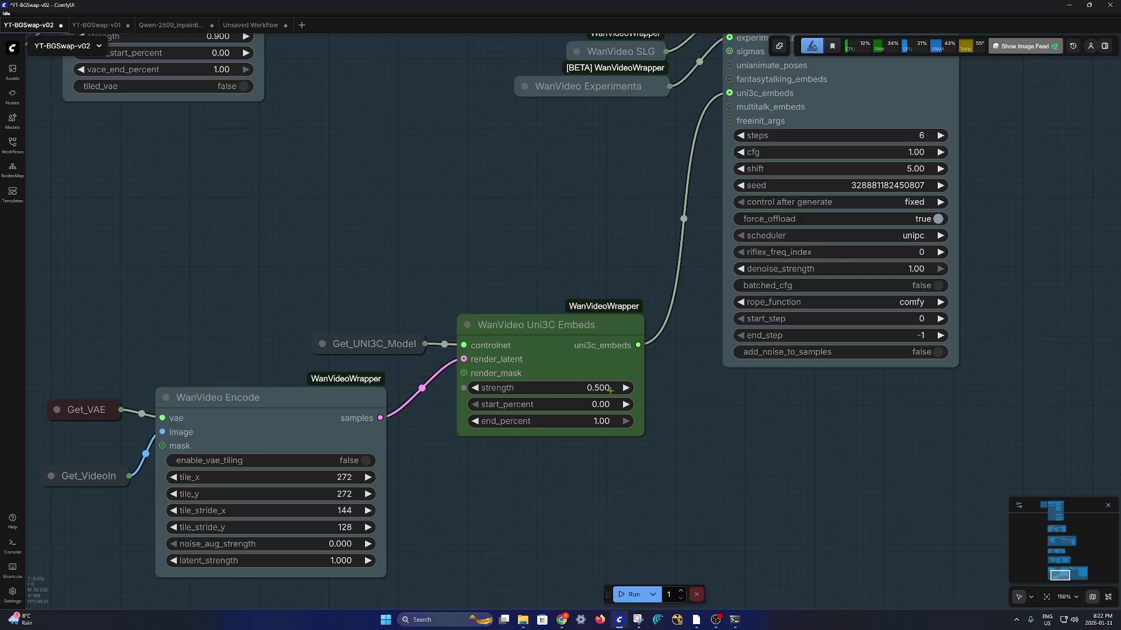
Step: Pan across to WanVideo Sampler (6 steps, cfg 1.00, unipc), Decode and the astronaut preview
scroll(708, 430, "down", 5)
scroll(689, 306, "up", 5)
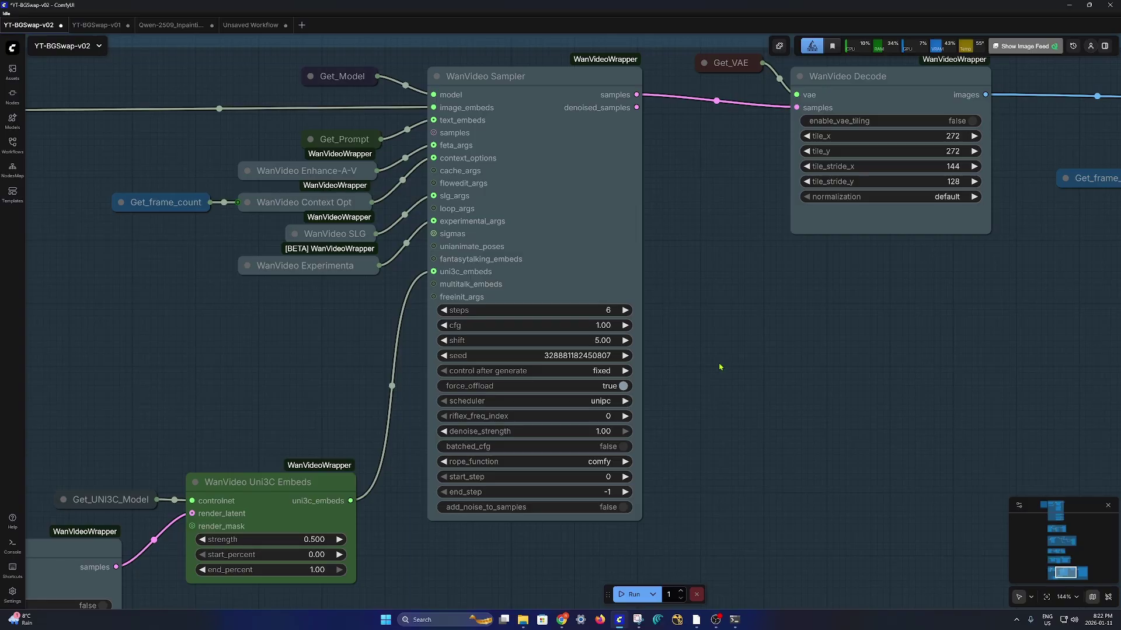
scroll(720, 366, "down", 5)
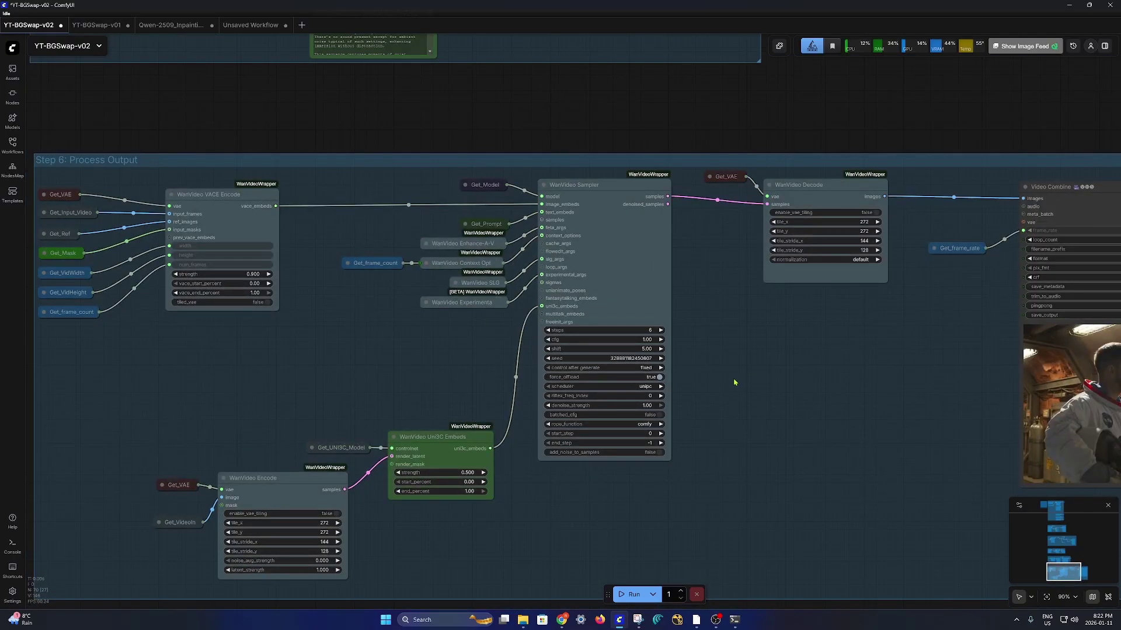
left_click_drag(733, 383, 600, 390)
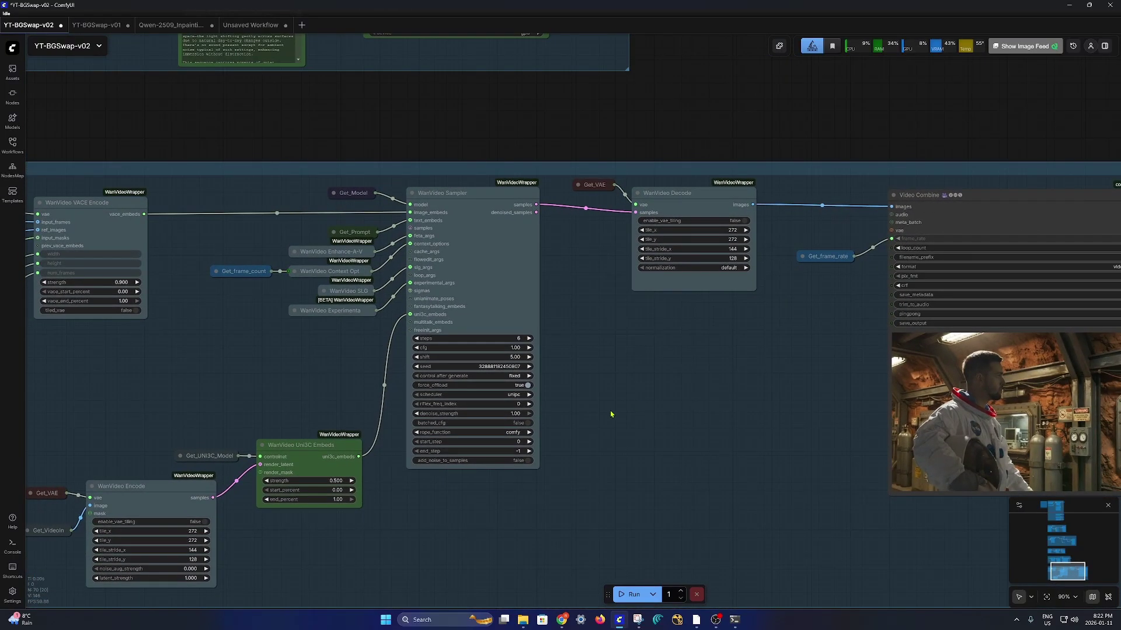
scroll(503, 368, "up", 5)
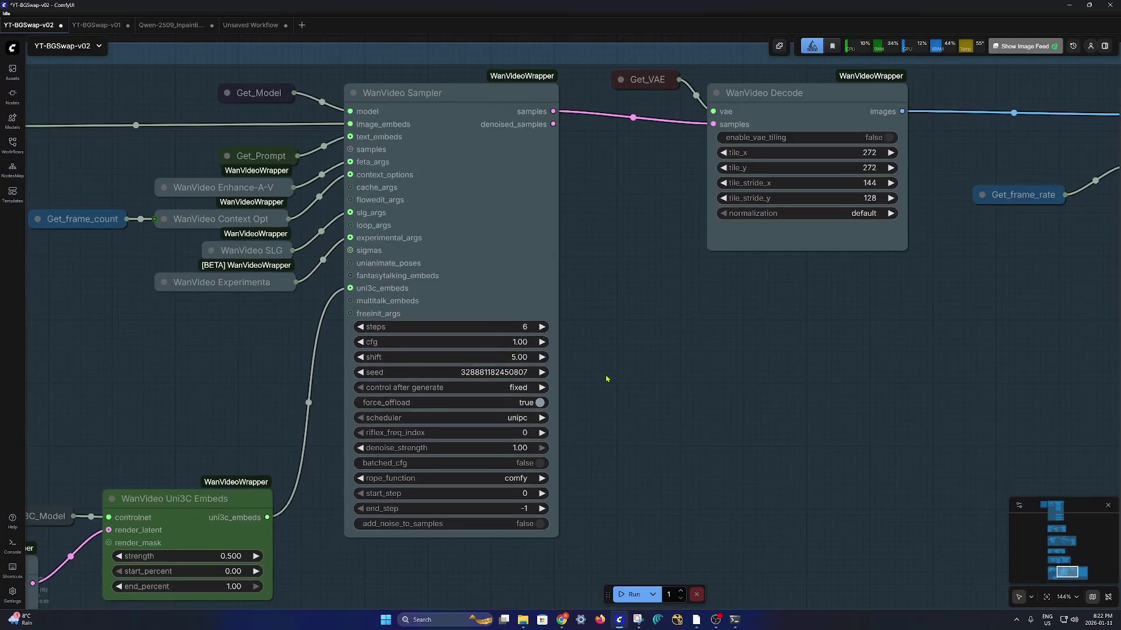
scroll(606, 379, "down", 3)
left_click_drag(603, 378, 377, 377)
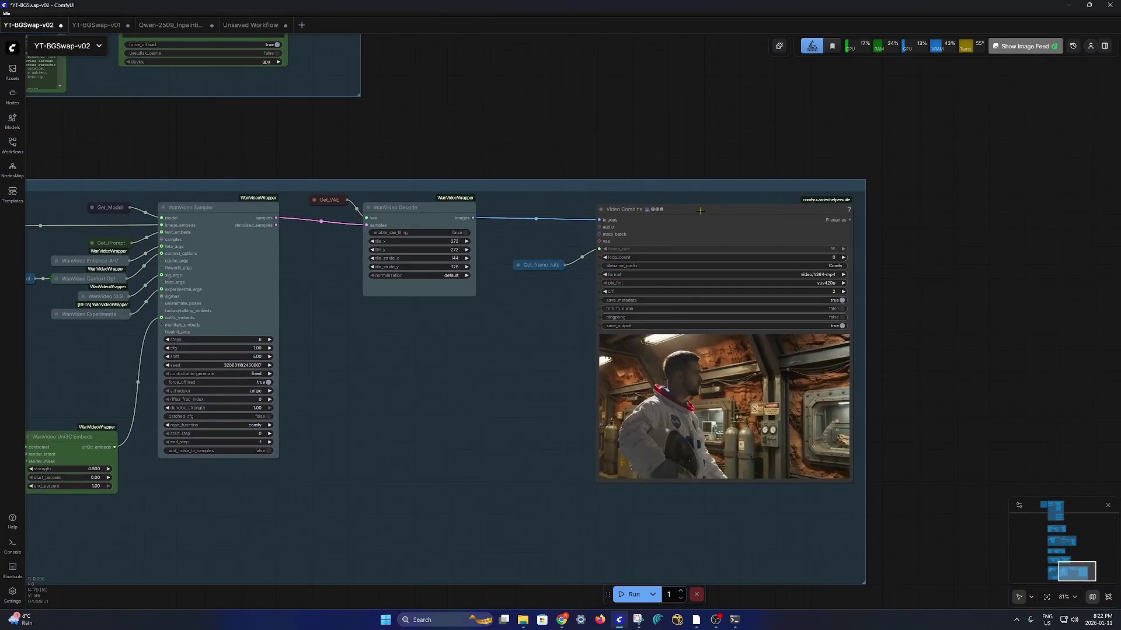
Step: Select the Video Combine output node and look at its options menu
left_click(700, 210)
right_click(724, 311)
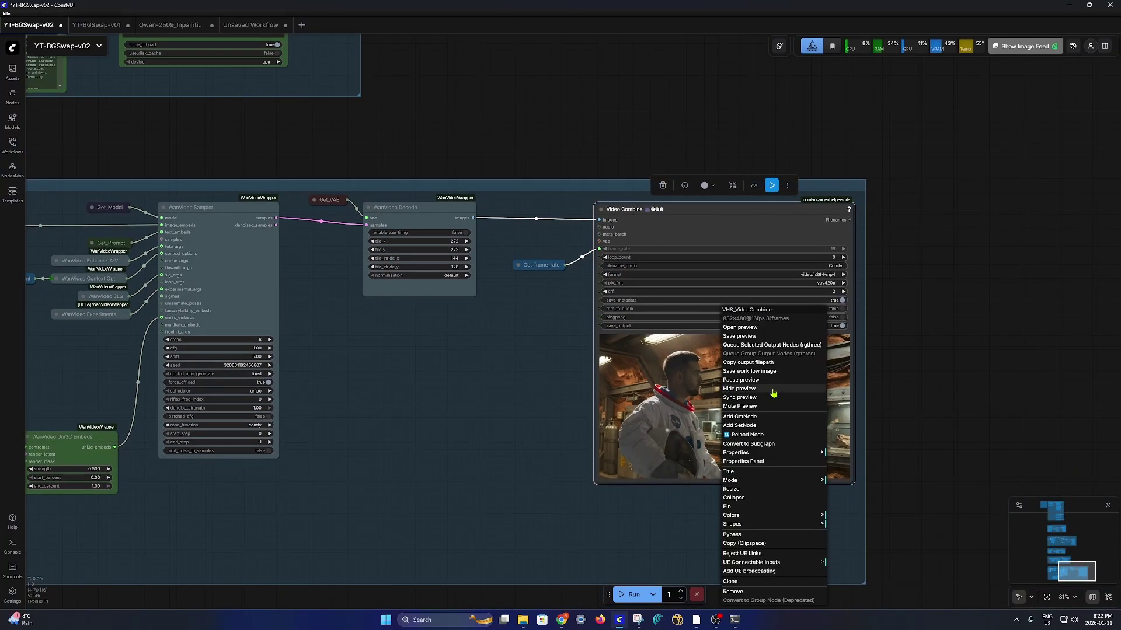
scroll(878, 433, "up", 6)
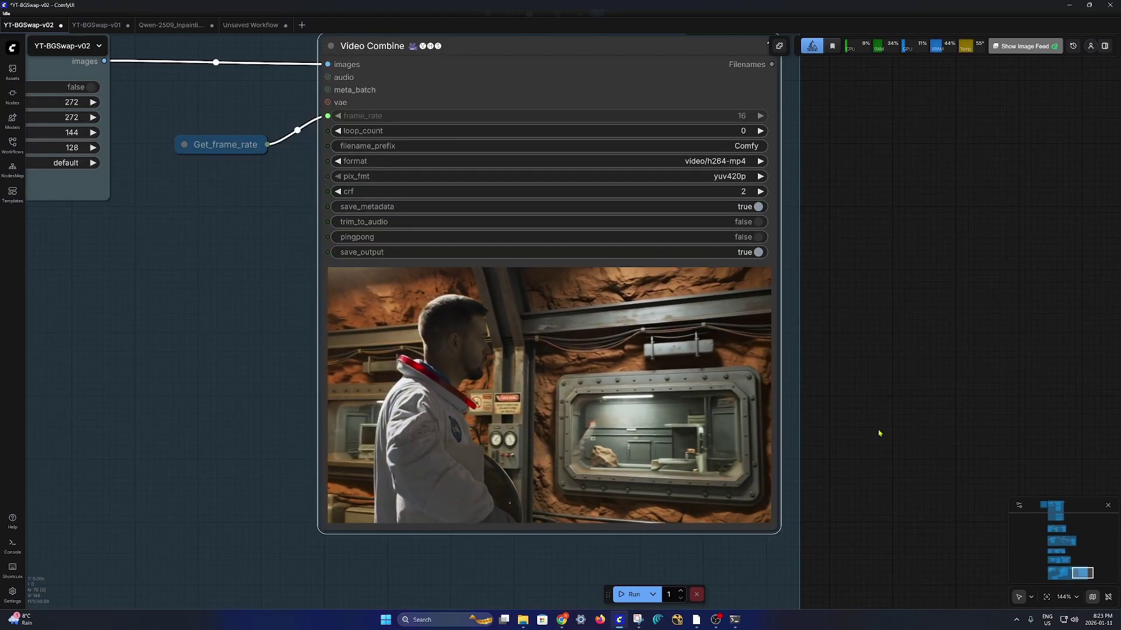
scroll(879, 433, "down", 5)
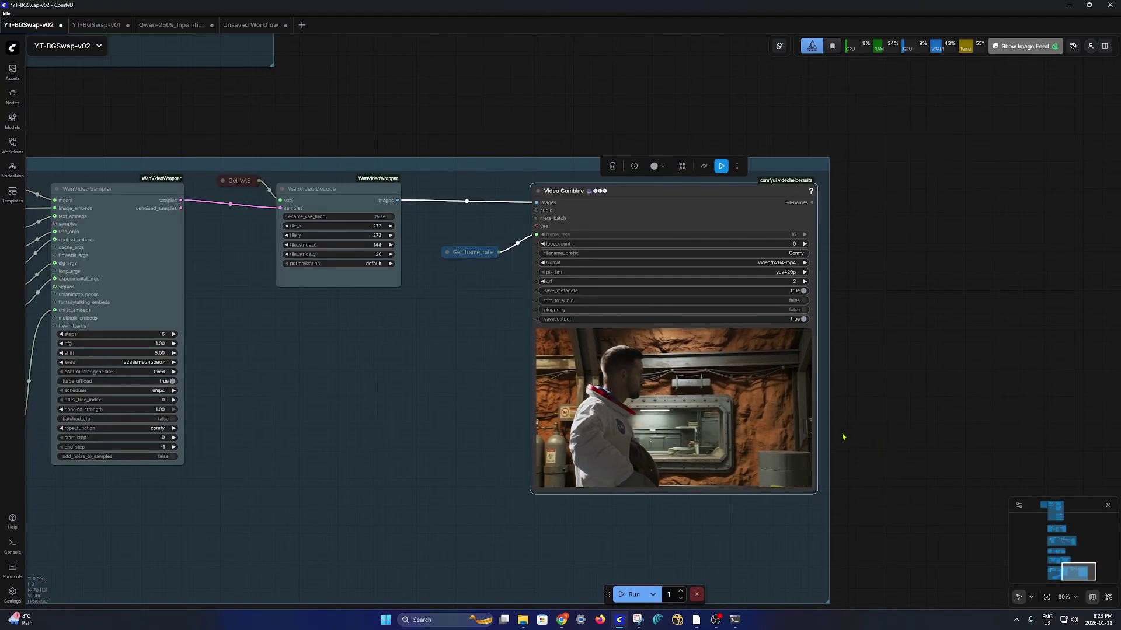
scroll(842, 437, "down", 6)
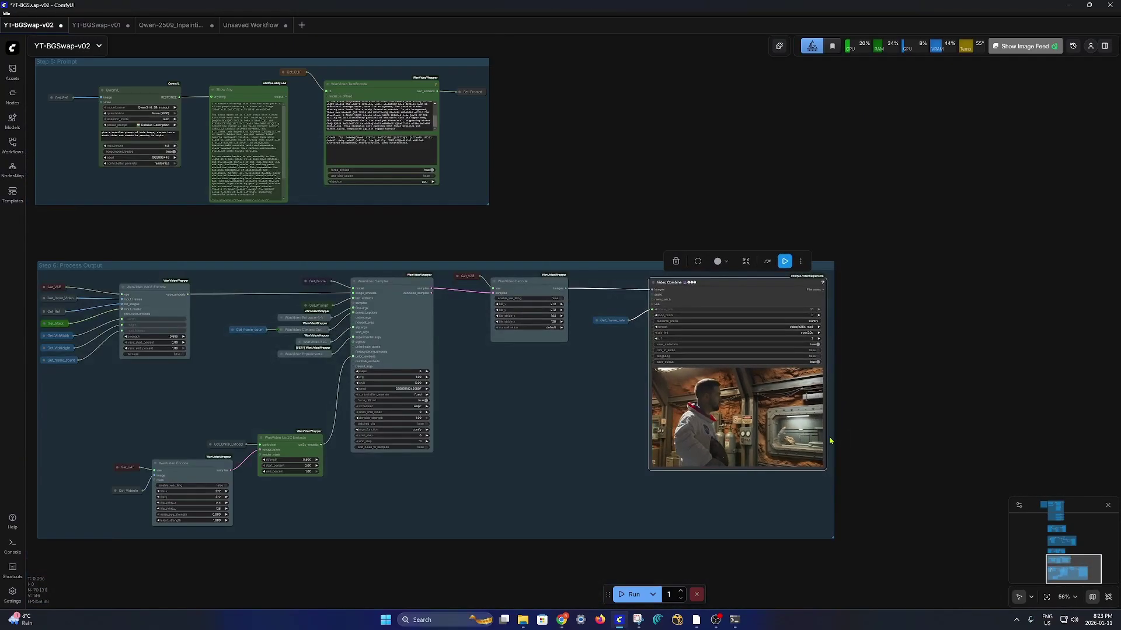
scroll(713, 555, "down", 10)
scroll(519, 330, "up", 7)
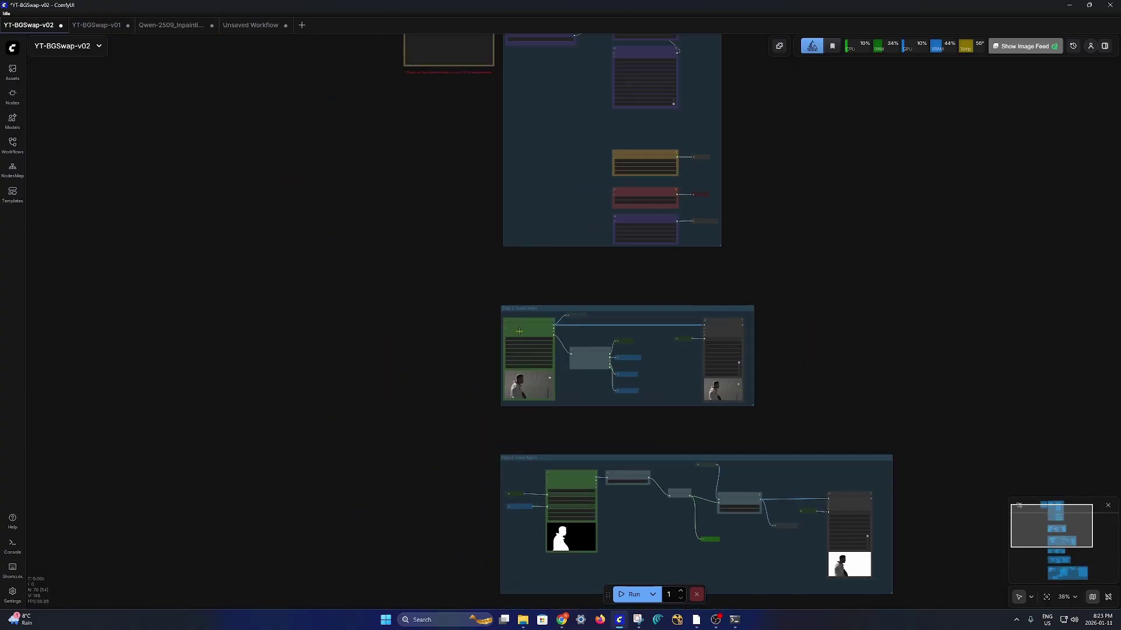
Step: Move the source Load Video FFmpeg node beside the Step 6 output to compare them
left_click_drag(520, 331, 939, 579)
left_click_drag(961, 494, 677, 110)
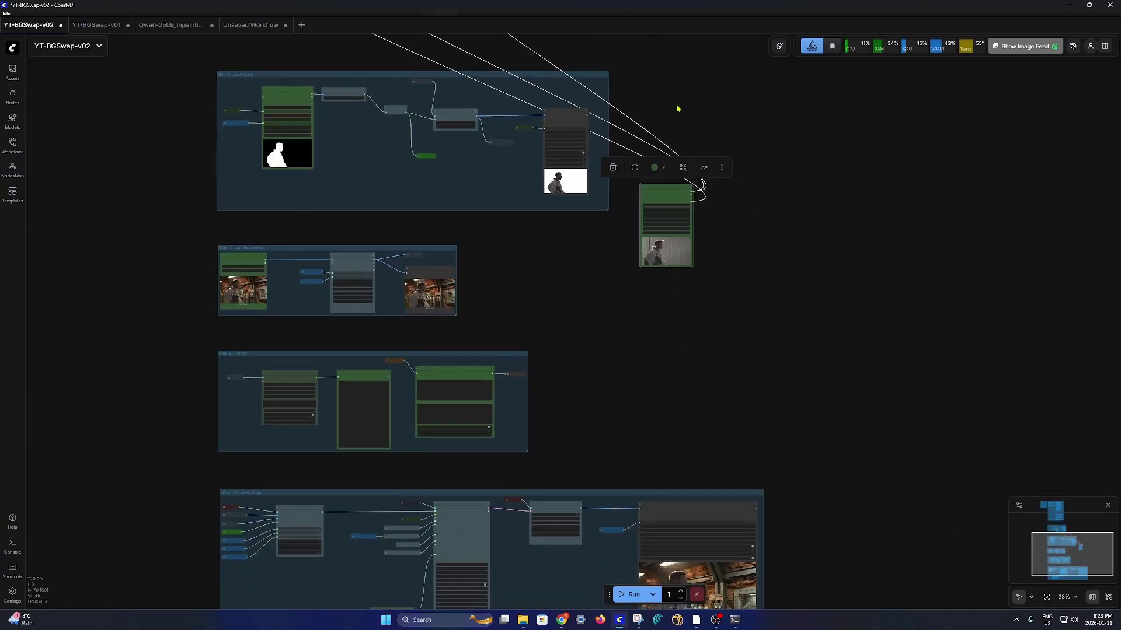
left_click_drag(666, 193, 792, 504)
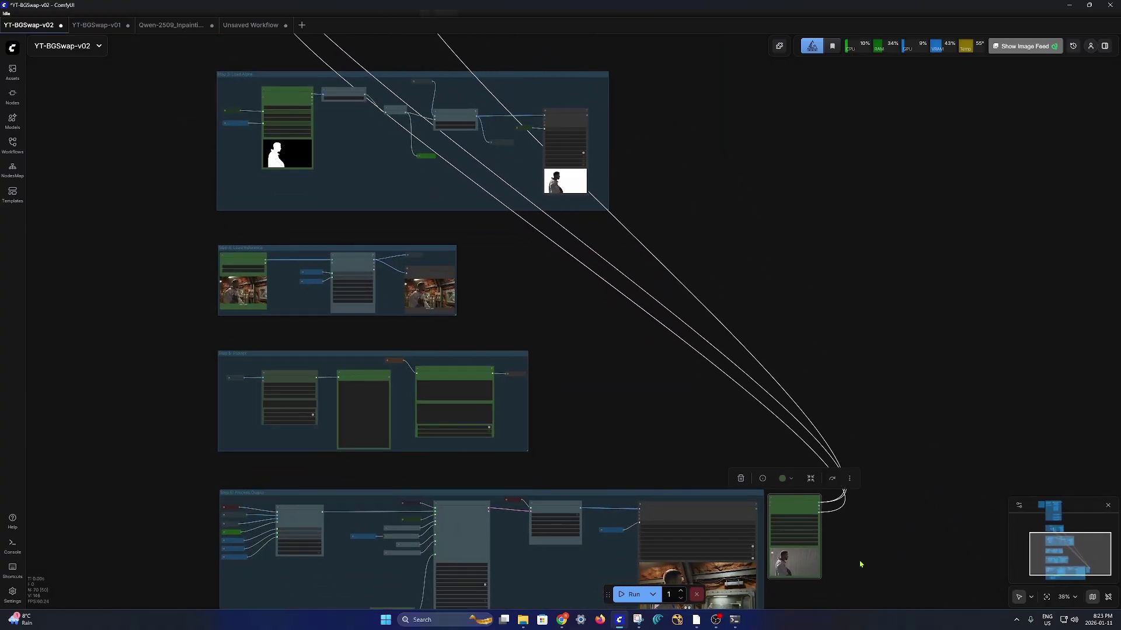
scroll(866, 568, "up", 4)
left_click_drag(806, 610, 873, 455)
scroll(726, 316, "up", 5)
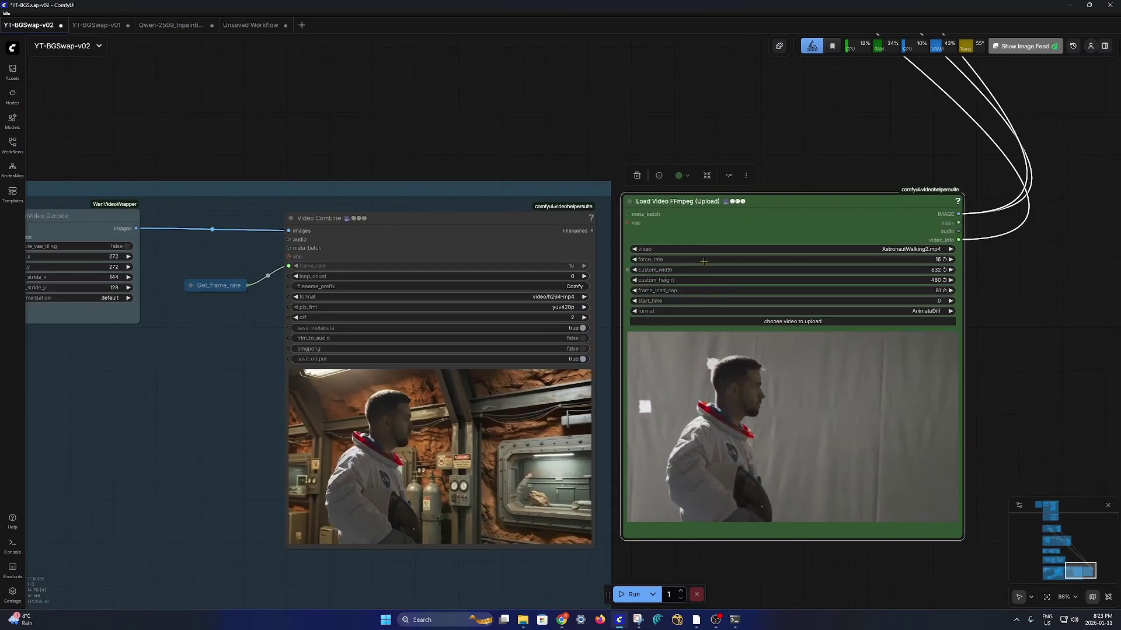
left_click_drag(683, 412, 679, 442)
right_click(679, 442)
left_click(689, 419)
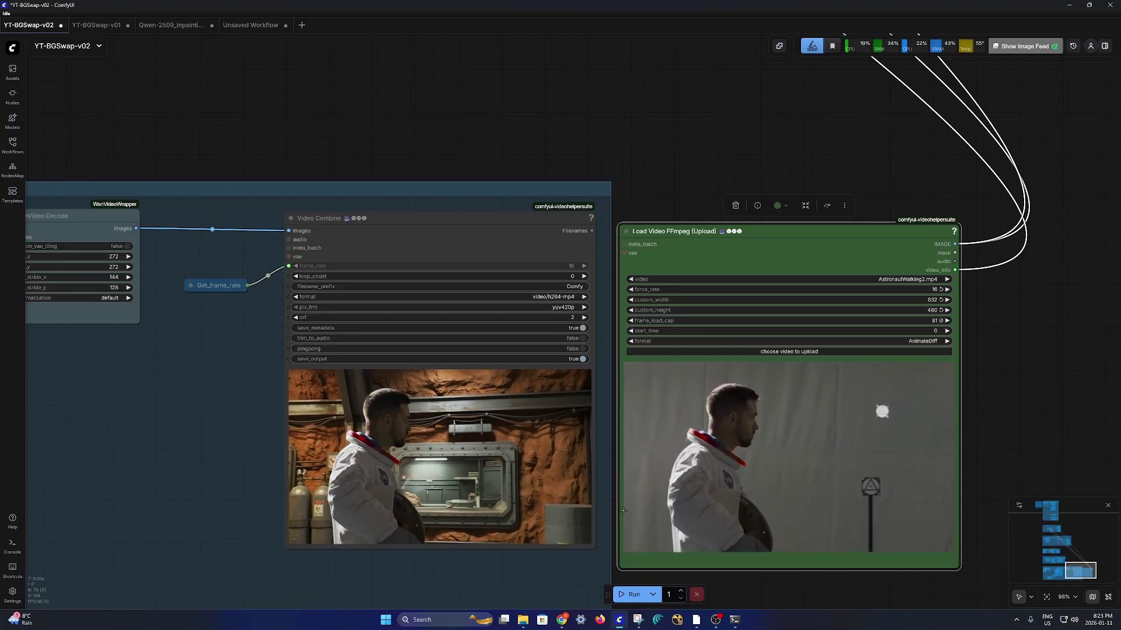
Step: Return the source video loader to Step 2, shrink it to fit, and switch to YT-BGSwap-v01
scroll(396, 442, "up", 3)
scroll(396, 441, "up", 3)
scroll(388, 426, "down", 1)
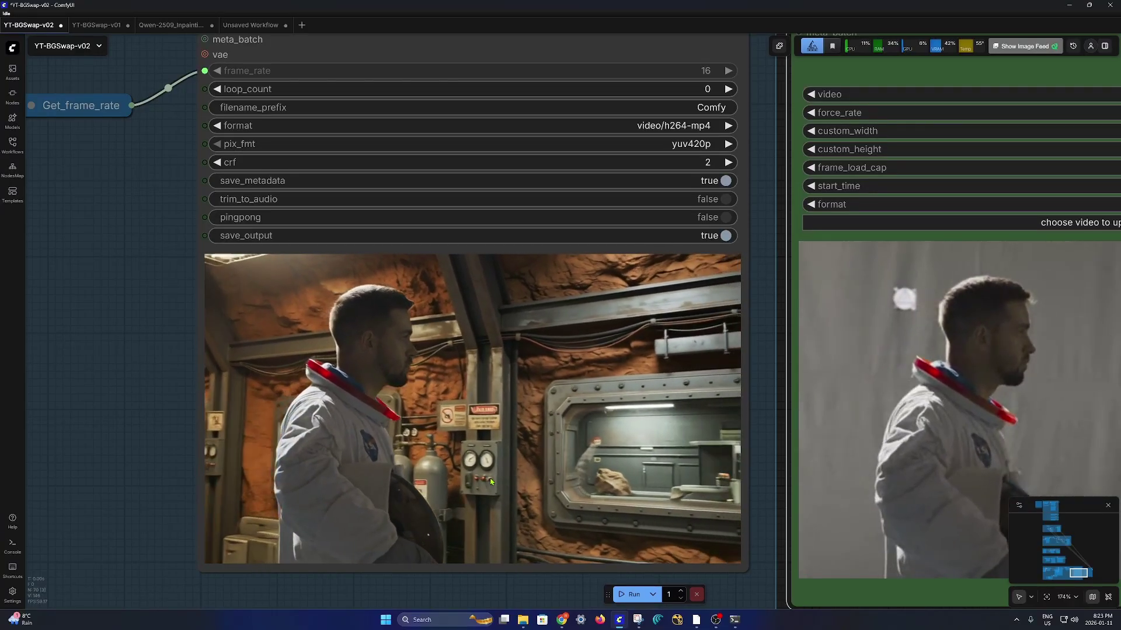
scroll(492, 481, "down", 10)
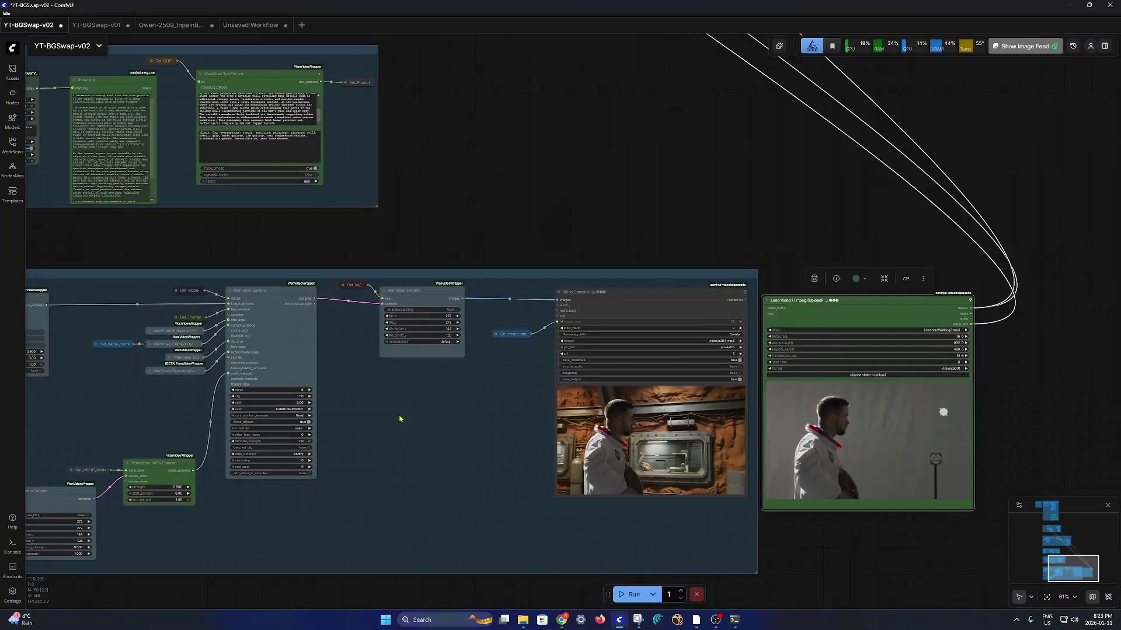
scroll(399, 420, "down", 6)
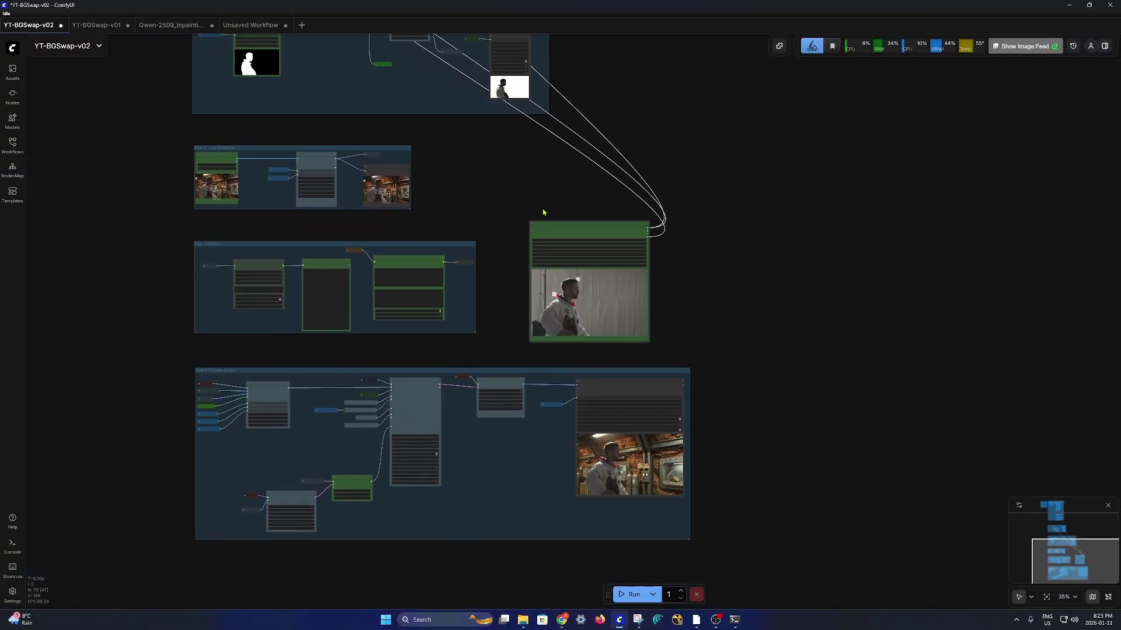
left_click(539, 217)
left_click_drag(741, 298, 896, 515)
left_click_drag(747, 461, 360, 132)
scroll(360, 132, "up", 7)
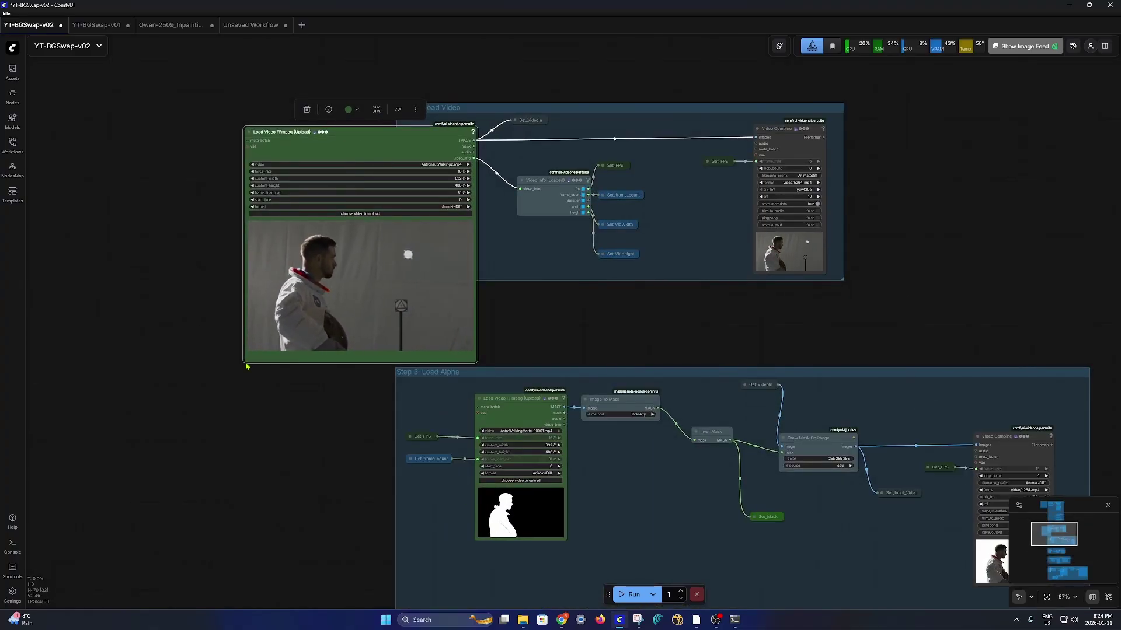
left_click_drag(246, 366, 392, 272)
scroll(420, 134, "up", 5)
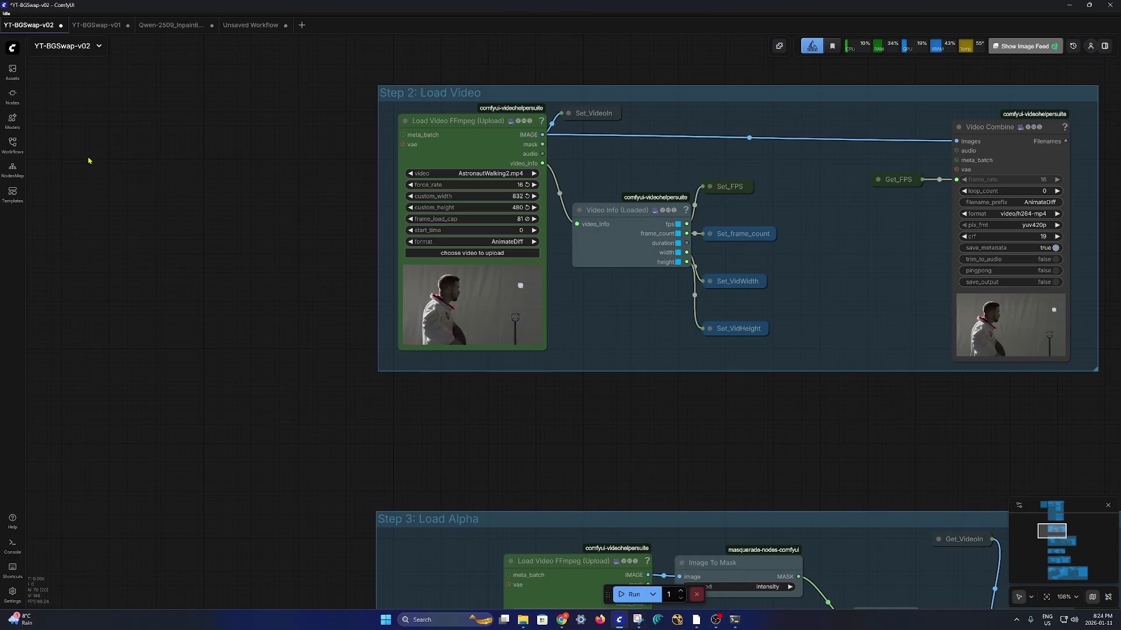
left_click(96, 25)
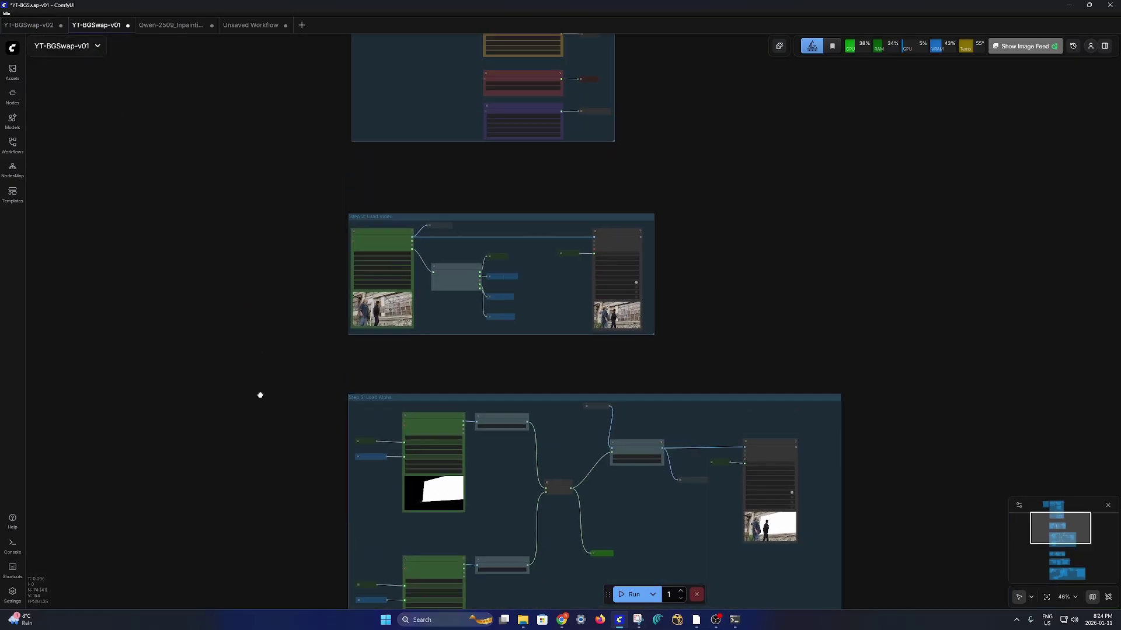
scroll(350, 415, "up", 5)
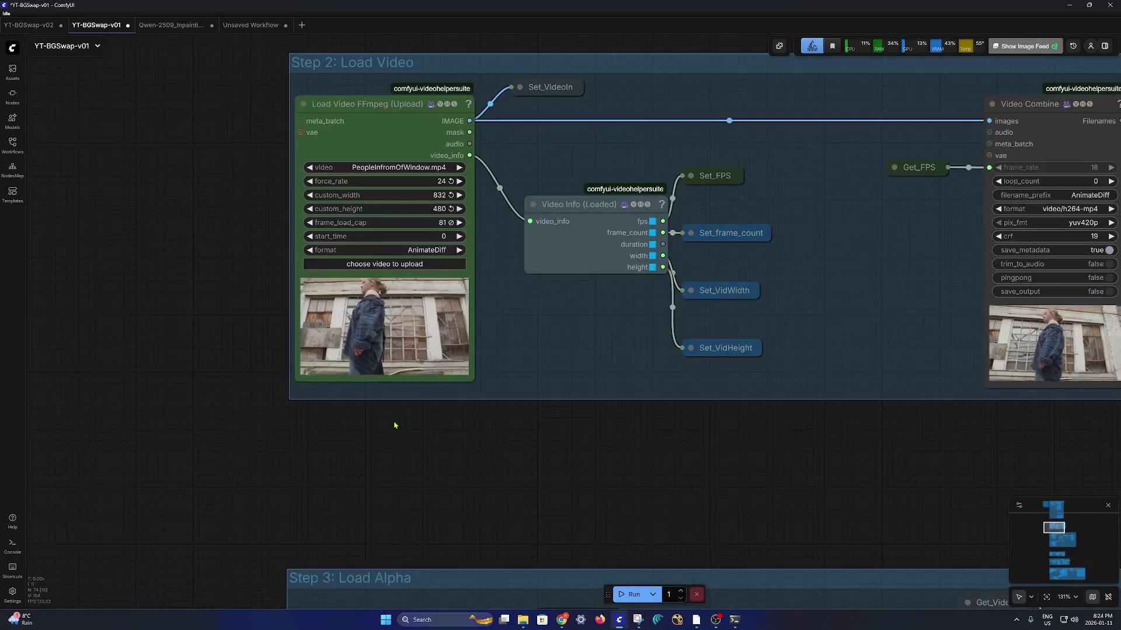
scroll(394, 426, "up", 9)
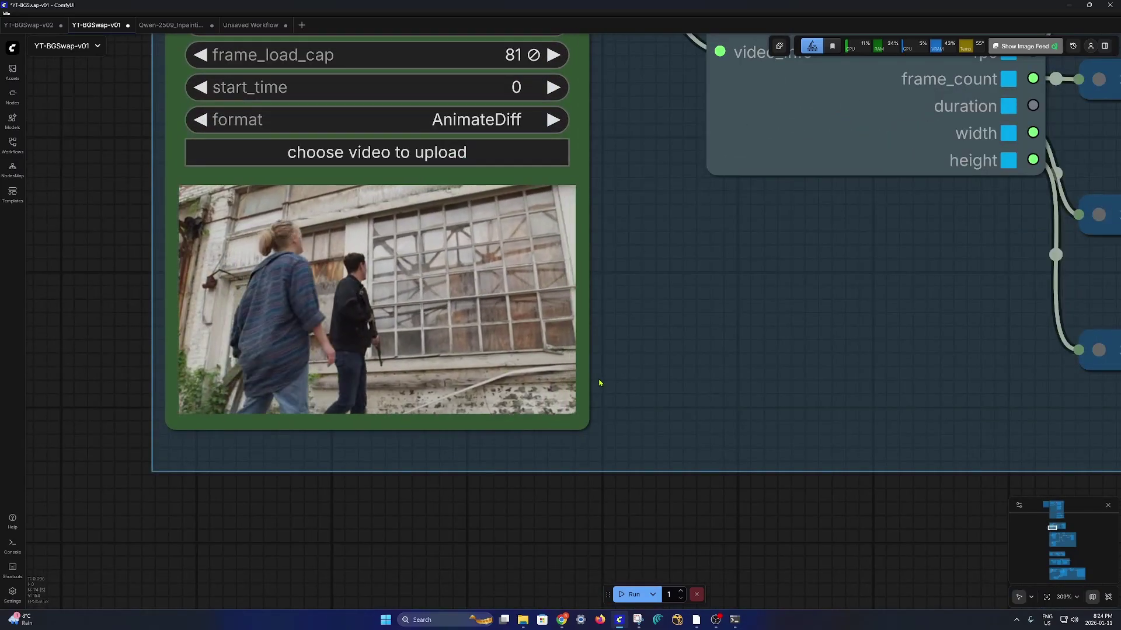
scroll(636, 371, "down", 3)
scroll(648, 353, "up", 1)
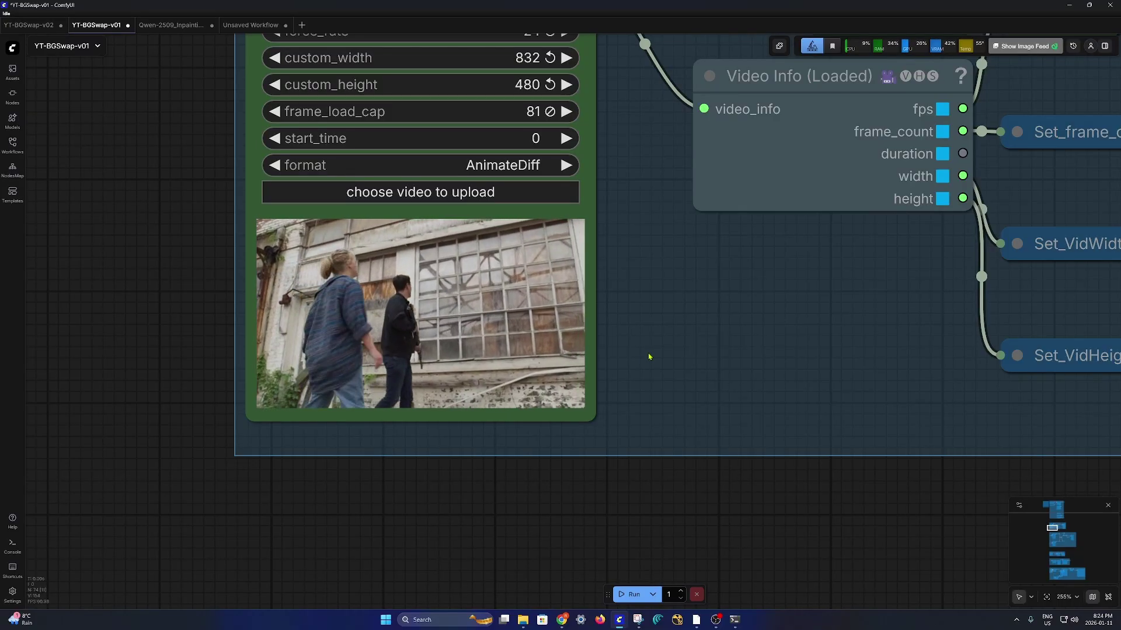
scroll(649, 357, "down", 2)
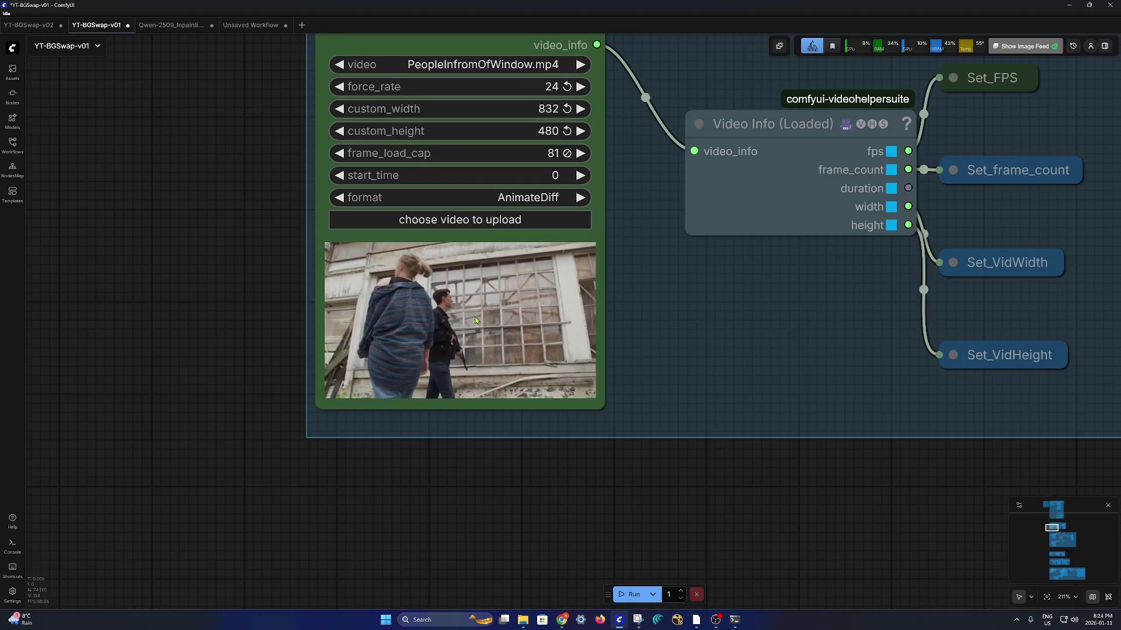
scroll(476, 320, "down", 3)
scroll(534, 335, "up", 2)
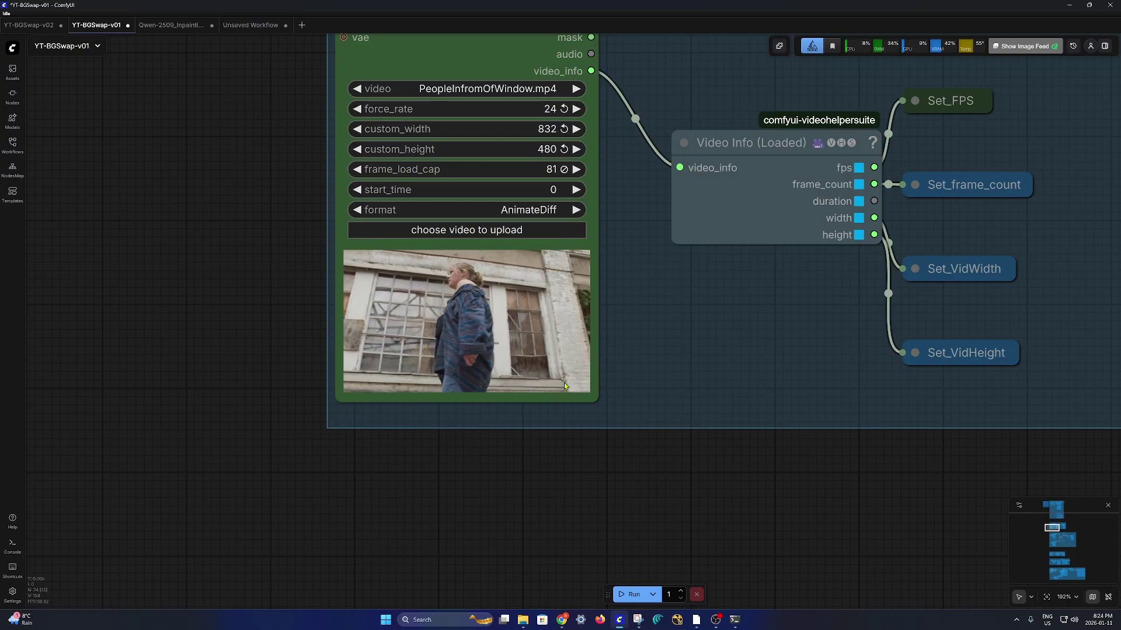
scroll(564, 386, "down", 5)
left_click_drag(358, 470, 358, 313)
scroll(302, 262, "down", 3)
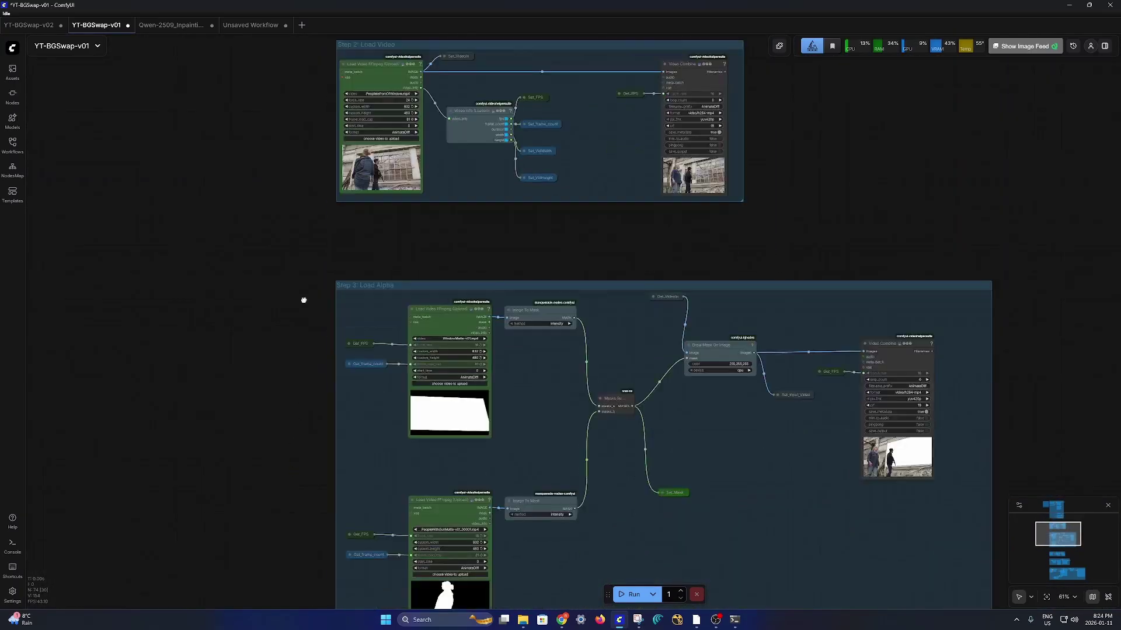
scroll(302, 262, "down", 8)
scroll(397, 338, "up", 10)
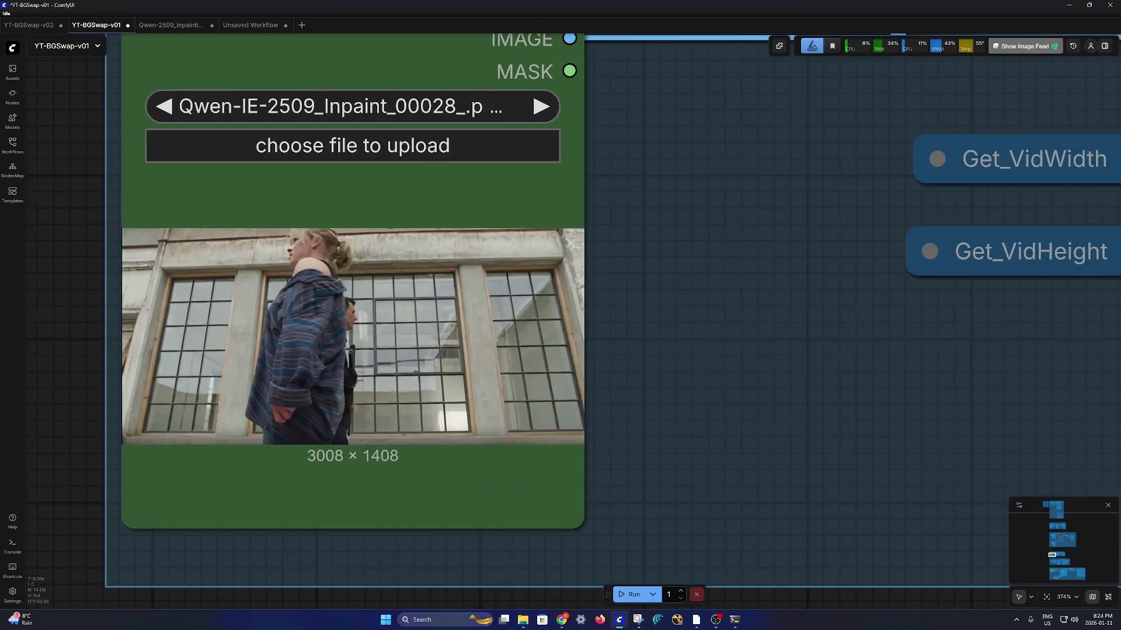
scroll(456, 326, "up", 2)
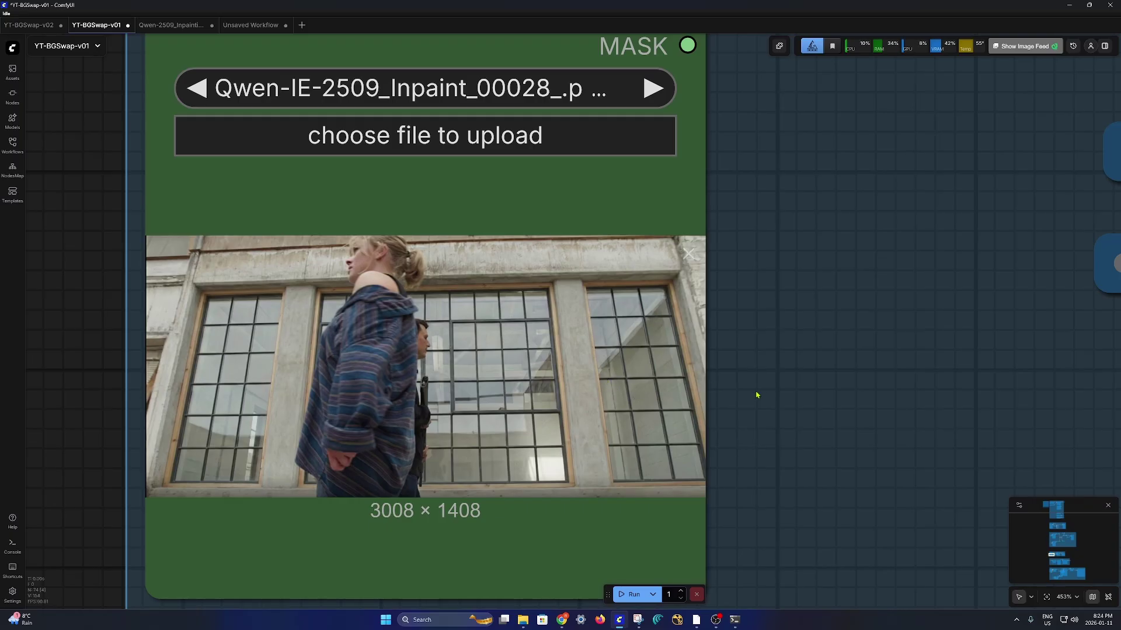
scroll(756, 395, "down", 20)
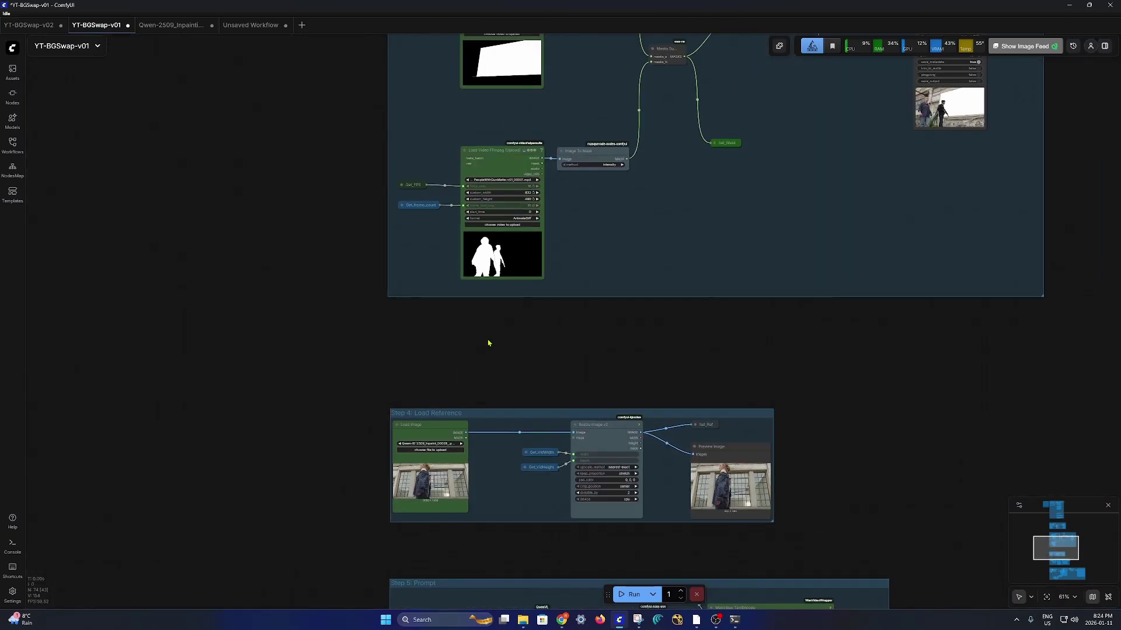
left_click_drag(490, 342, 490, 243)
scroll(416, 407, "up", 18)
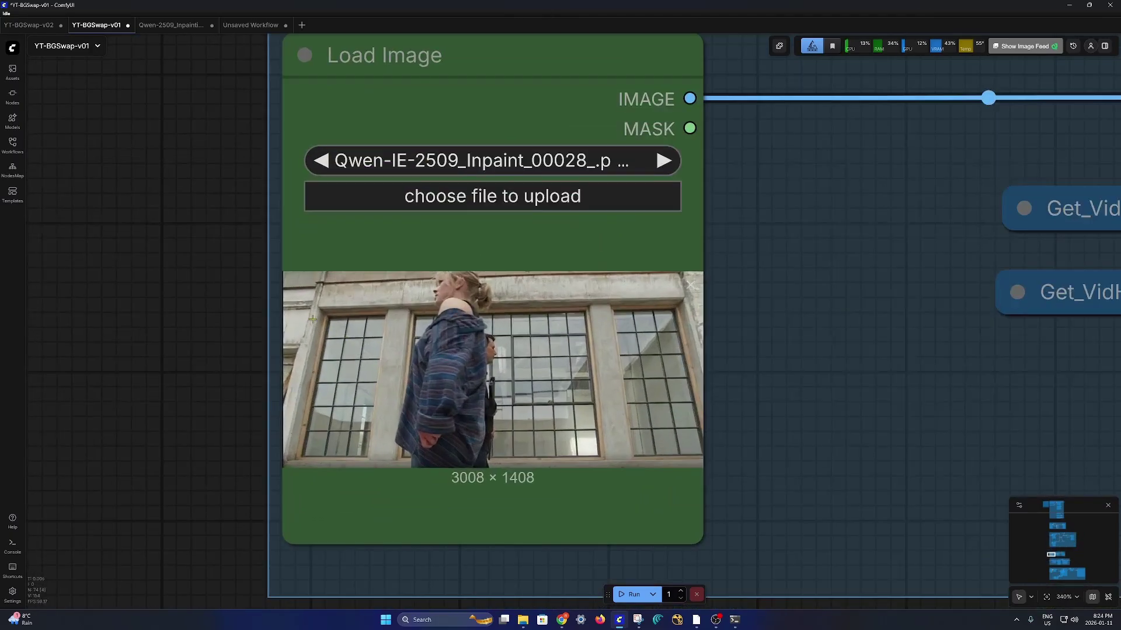
scroll(601, 429, "down", 8)
scroll(352, 548, "up", 15)
scroll(333, 387, "up", 5)
scroll(674, 211, "up", 10)
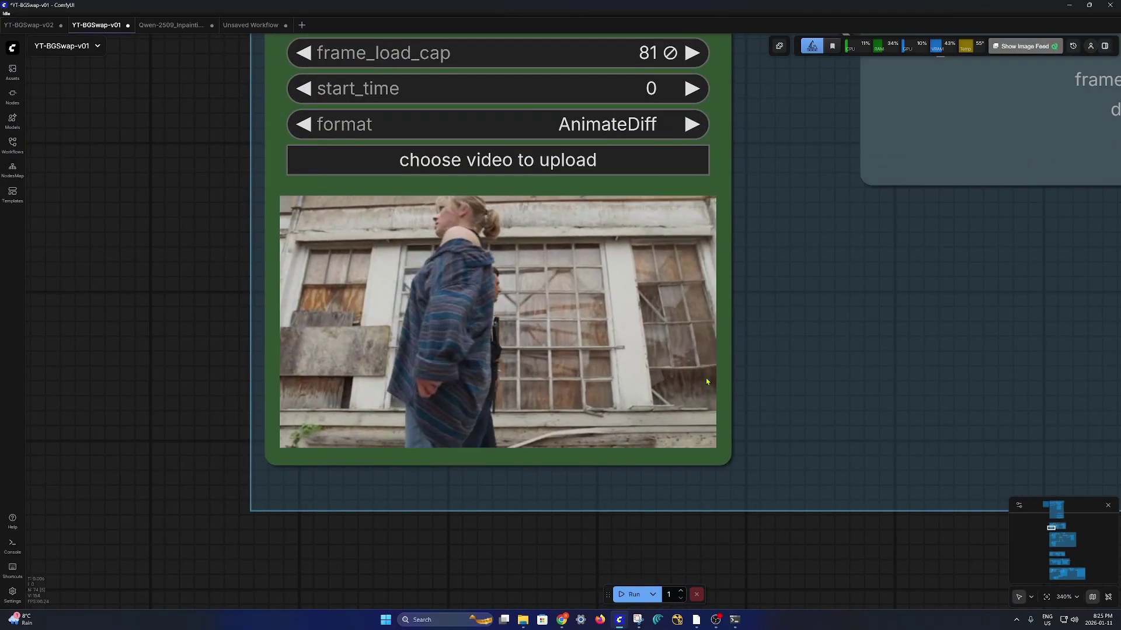
scroll(611, 514, "down", 8)
scroll(470, 475, "up", 5)
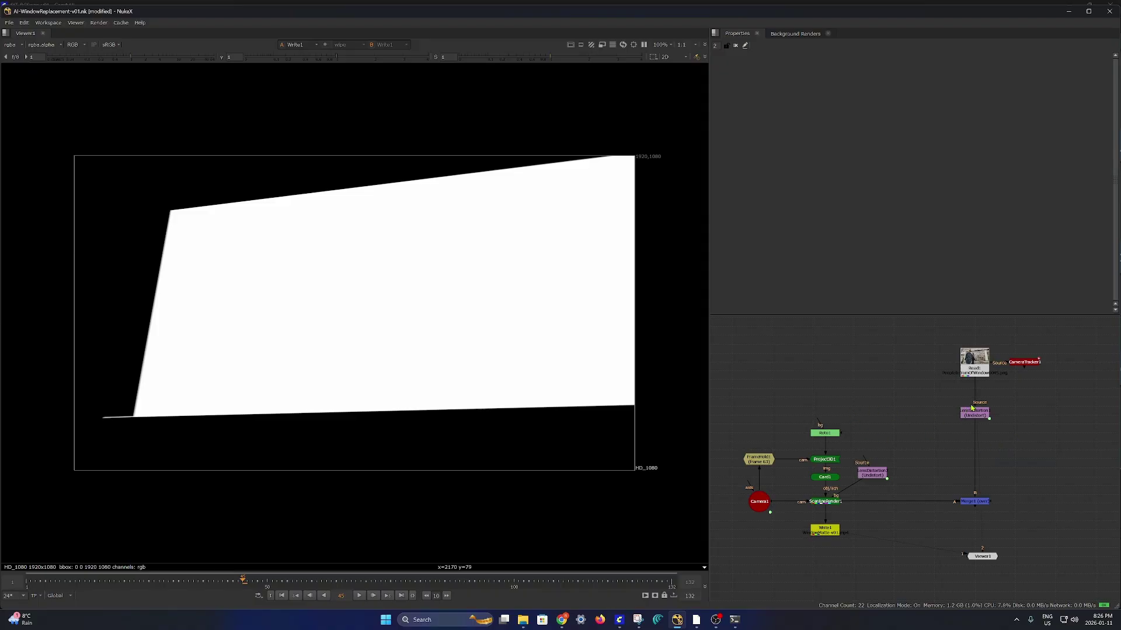
Step: Open CameraTracker1's properties and view the Read1 footage at an earlier frame
double_click(1024, 362)
left_click(974, 362)
key("1")
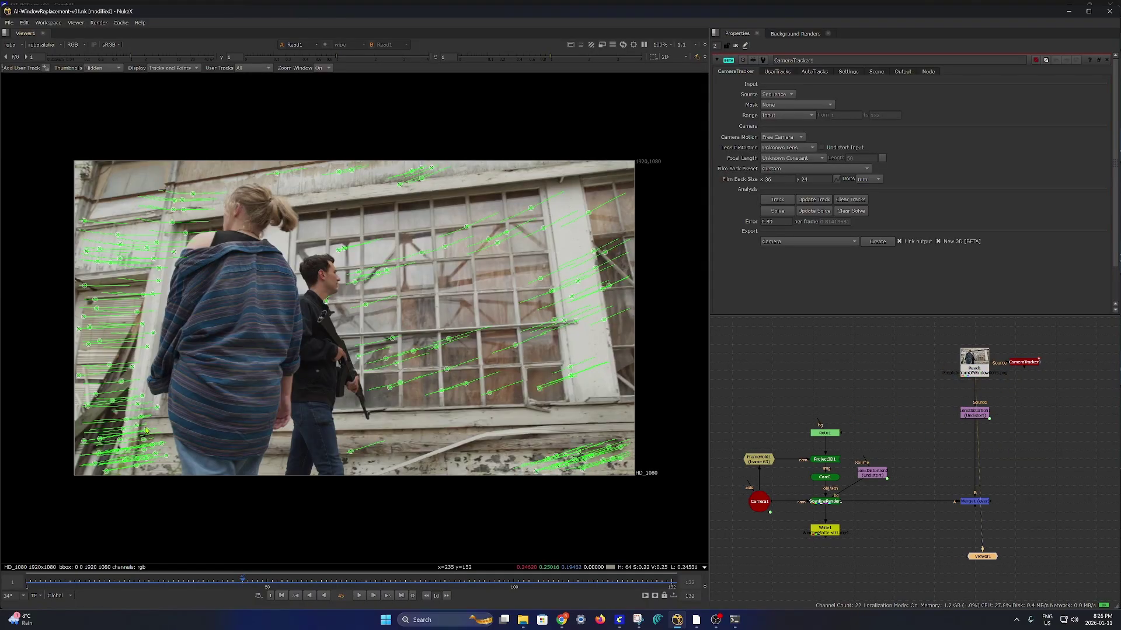
left_click_drag(87, 582, 532, 585)
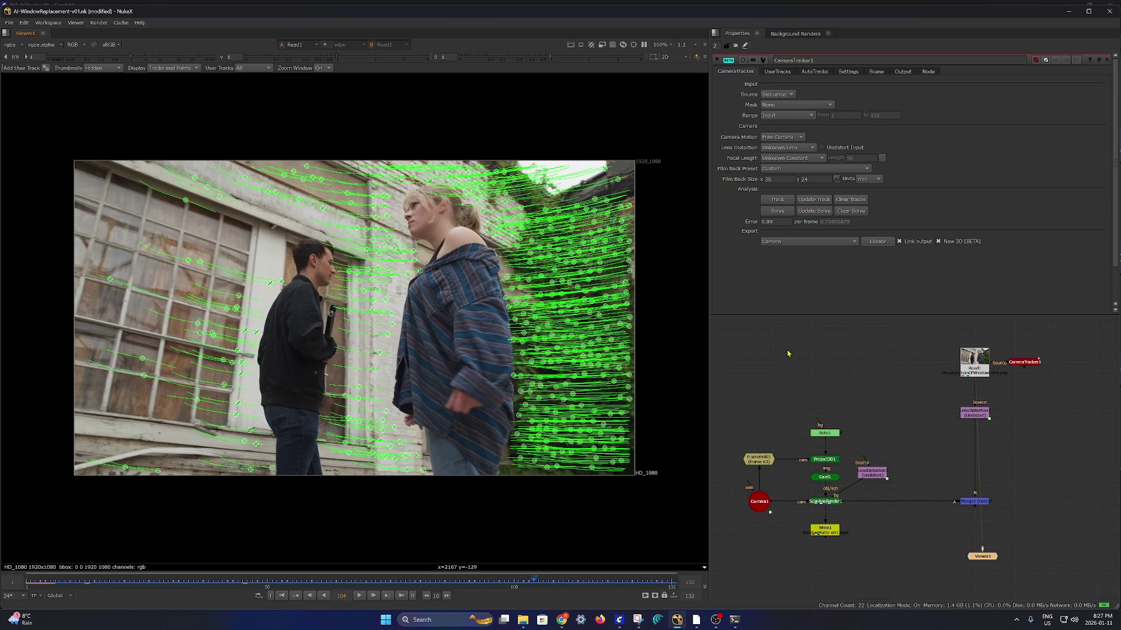
Step: Select the LensDistortion2 node and move Viewer1 down and to the right
scroll(882, 453, "up", 3)
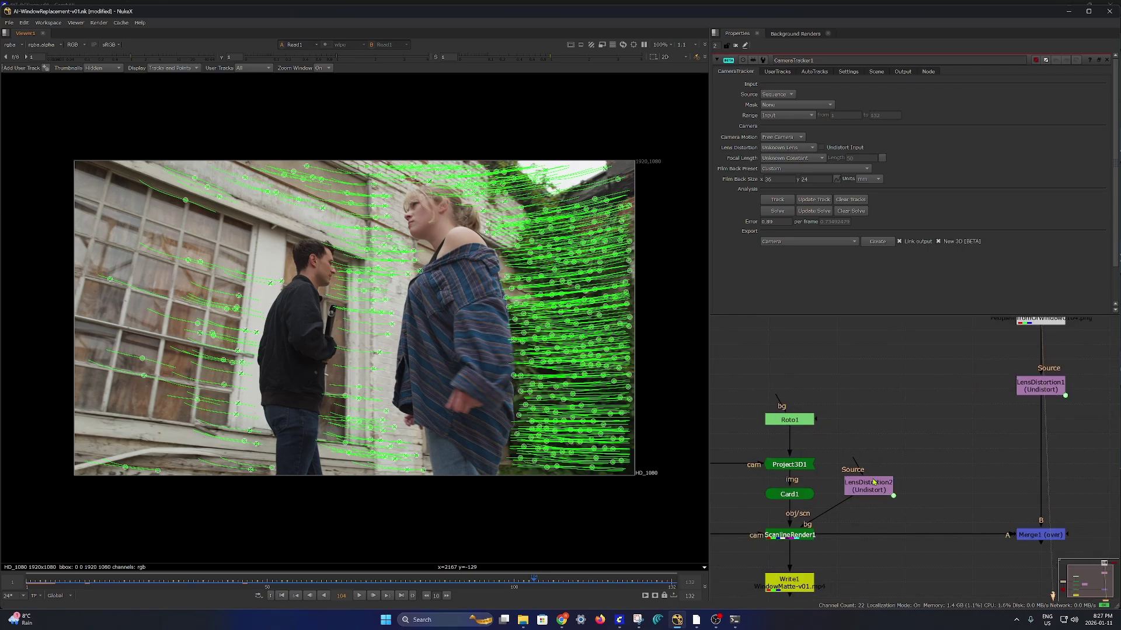
left_click(881, 462)
scroll(865, 431, "down", 5)
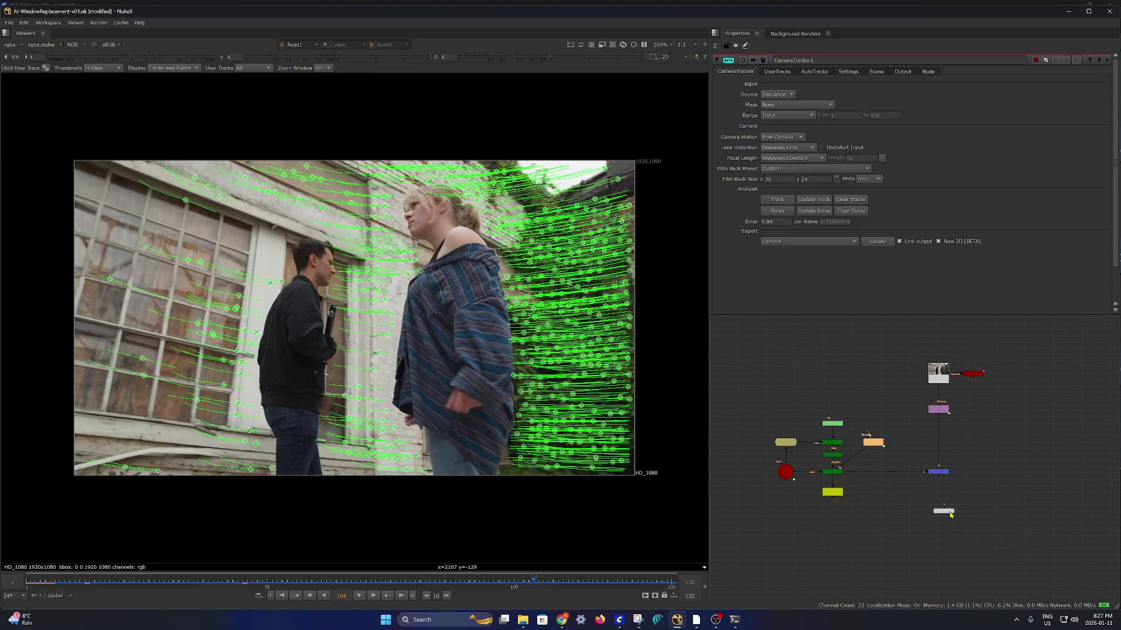
left_click_drag(950, 514, 981, 545)
scroll(934, 482, "up", 3)
scroll(932, 479, "down", 2)
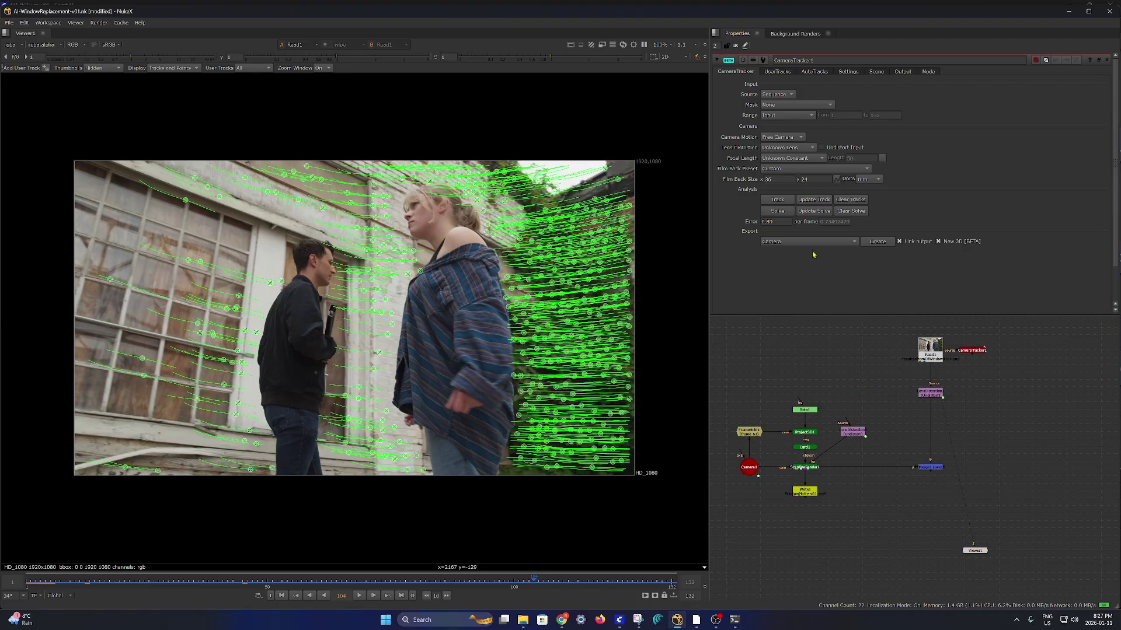
Step: Check CameraTracker1's tracking settings, then show its AutoTracks solve error graphs
left_click(851, 72)
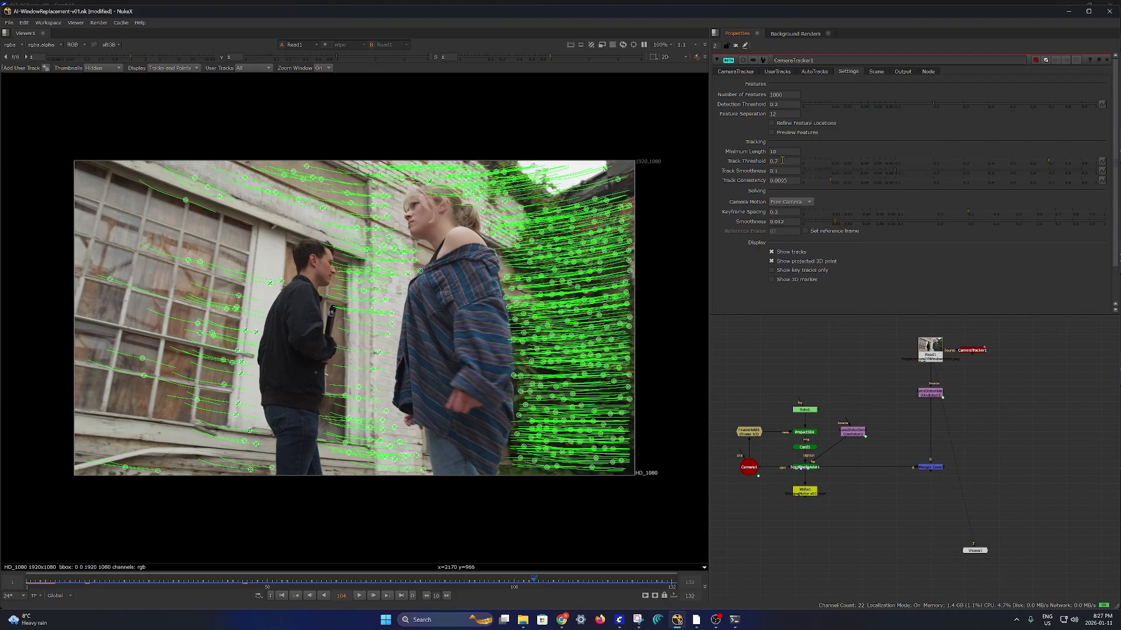
left_click(736, 71)
left_click(809, 72)
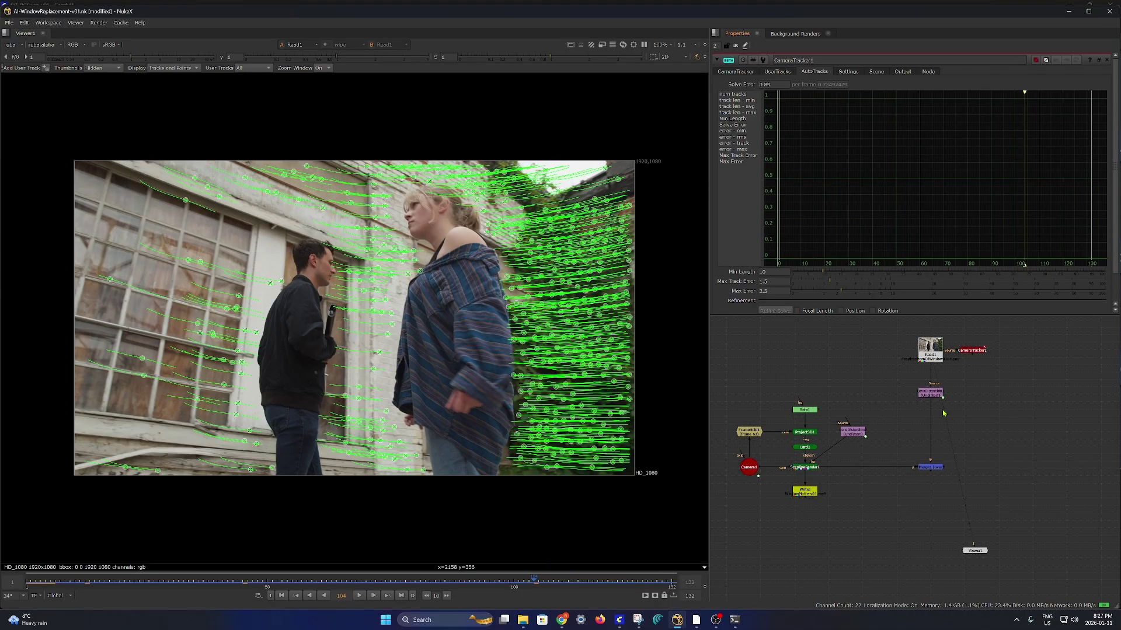
Step: Pan the node graph to FrameHold1 and Camera1 and select Camera1
scroll(942, 426, "up", 3)
left_click_drag(966, 488, 993, 475)
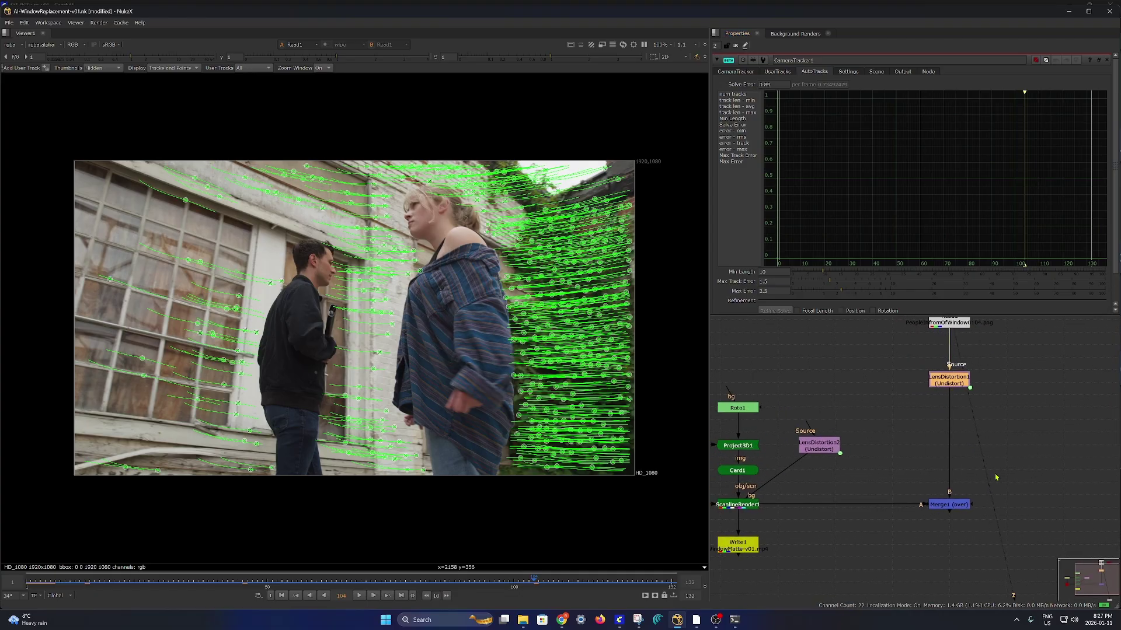
left_click_drag(915, 433, 1023, 427)
left_click(760, 506)
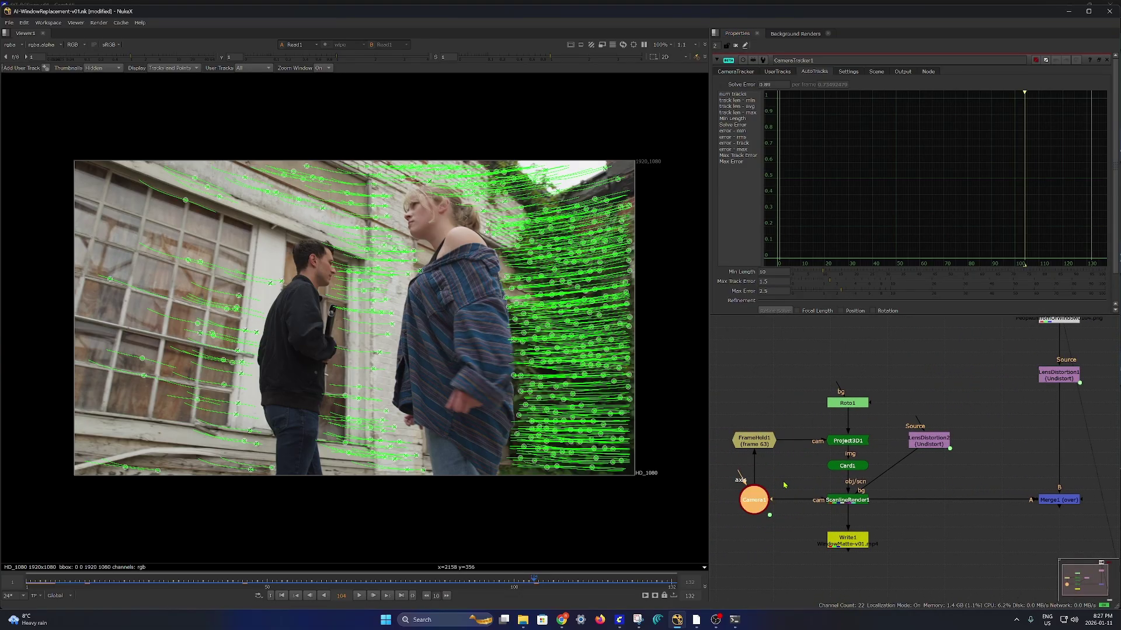
Step: View the Merge1 composite and play the shot to check the white window card
left_click(1038, 499)
key("1")
left_click(360, 595)
Step: At frame 63, view Write1's black-and-white WindowMatte-v01 matte output
left_click(844, 547)
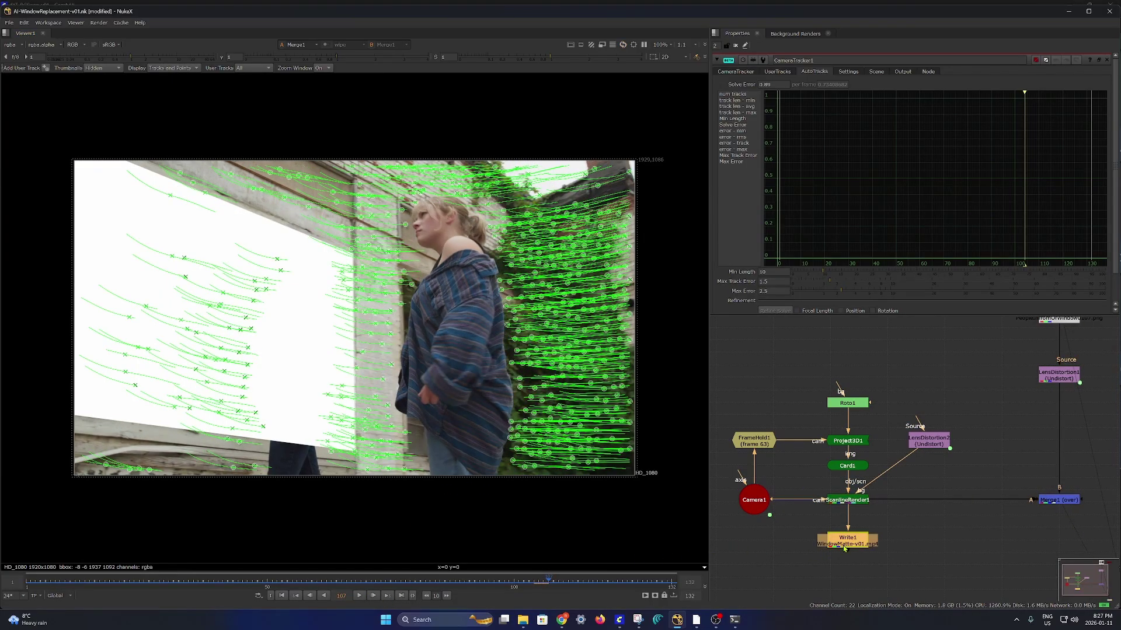
left_click(324, 595)
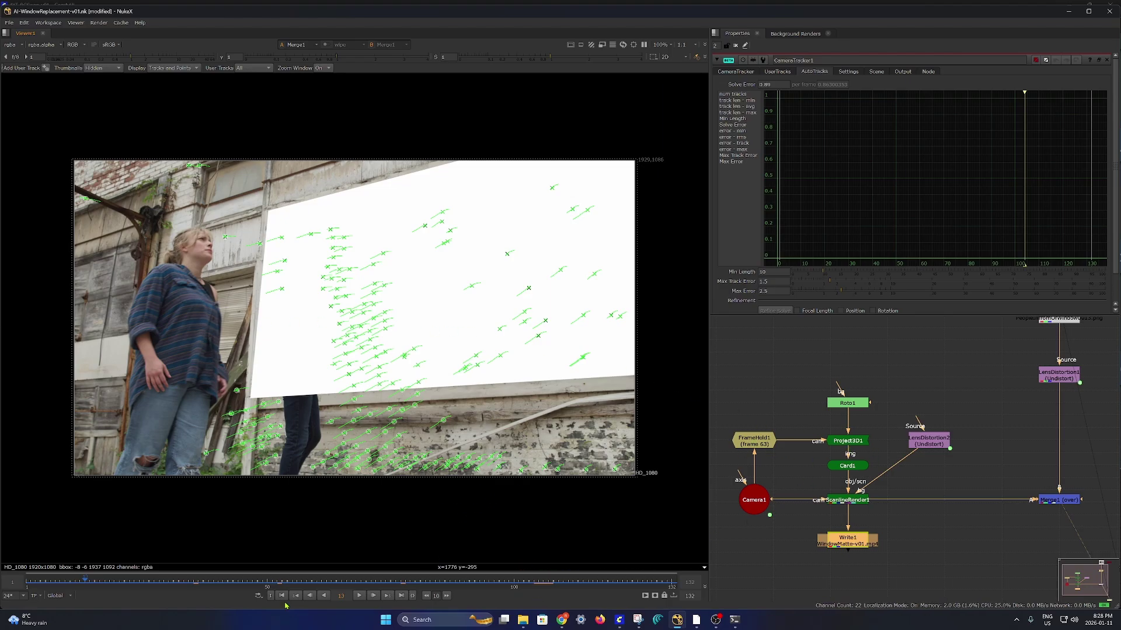
left_click(334, 585)
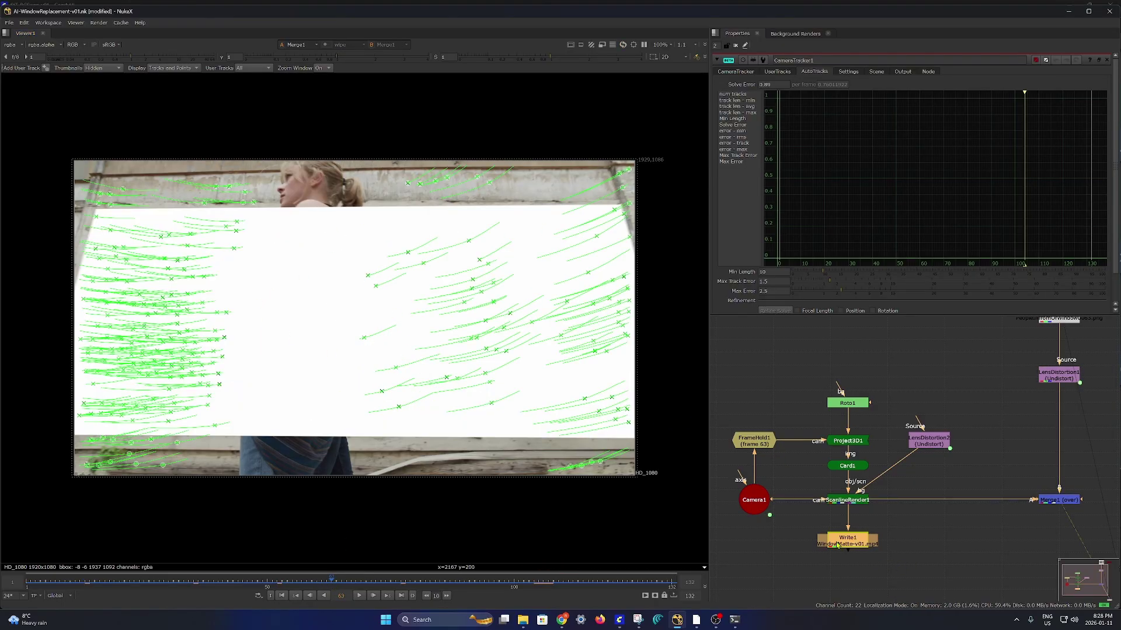
key("1")
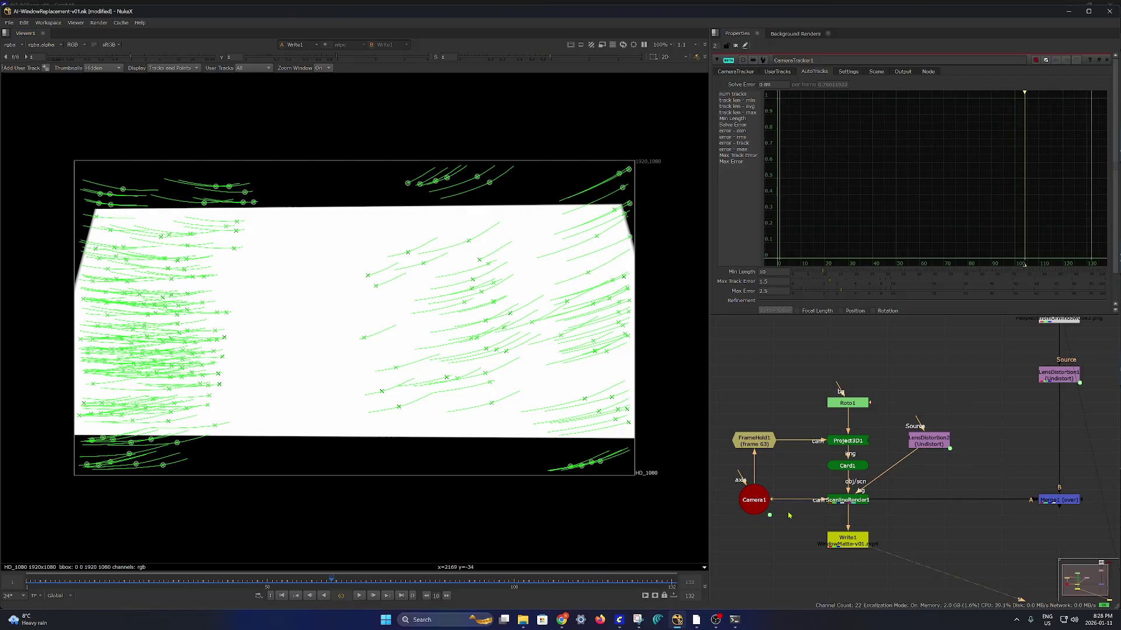
scroll(802, 457, "up", 5)
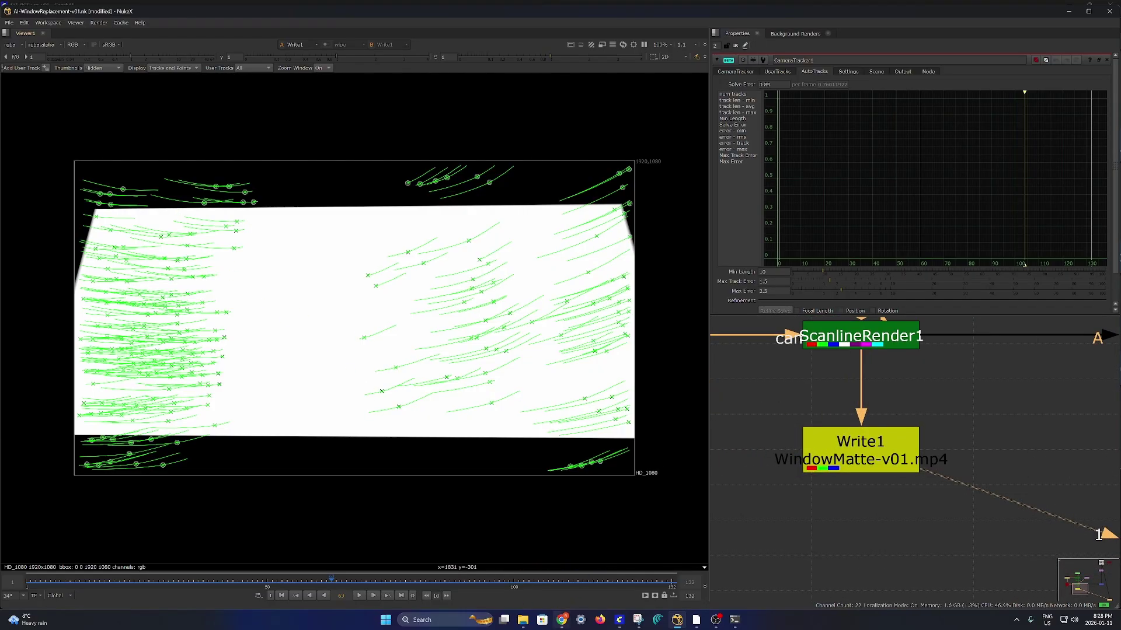
Step: In YT-BGSwap-v01, zoom in on the Step 3 loader for PeopleWithGunMatte-v01_00001.mp4
mouse_move(719, 621)
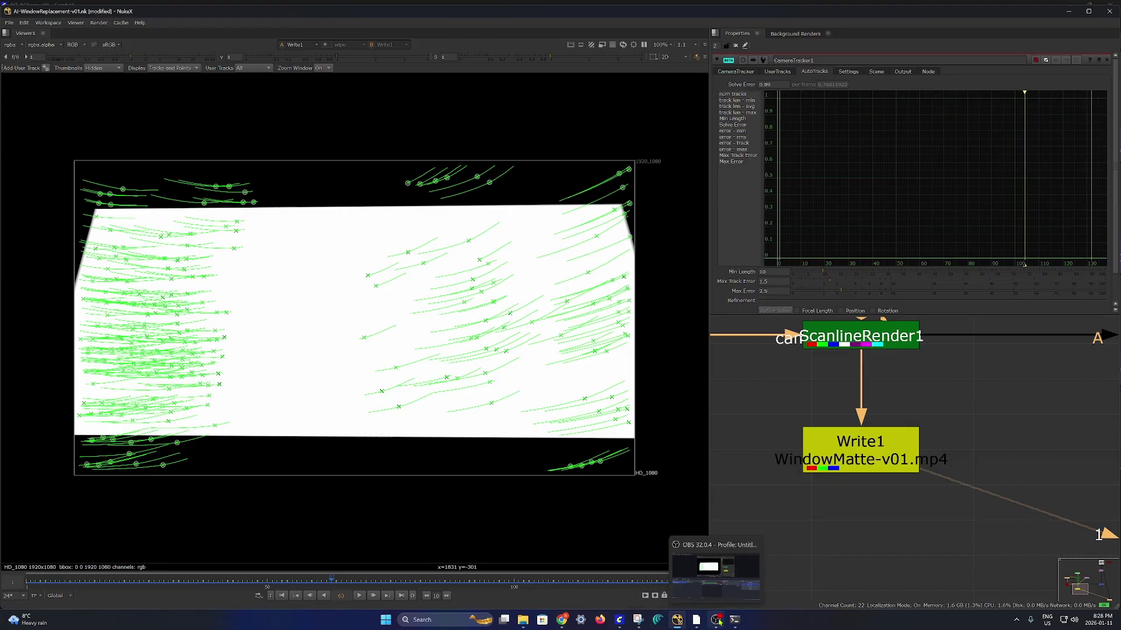
left_click(619, 620)
scroll(478, 505, "down", 10)
left_click_drag(478, 505, 358, 207)
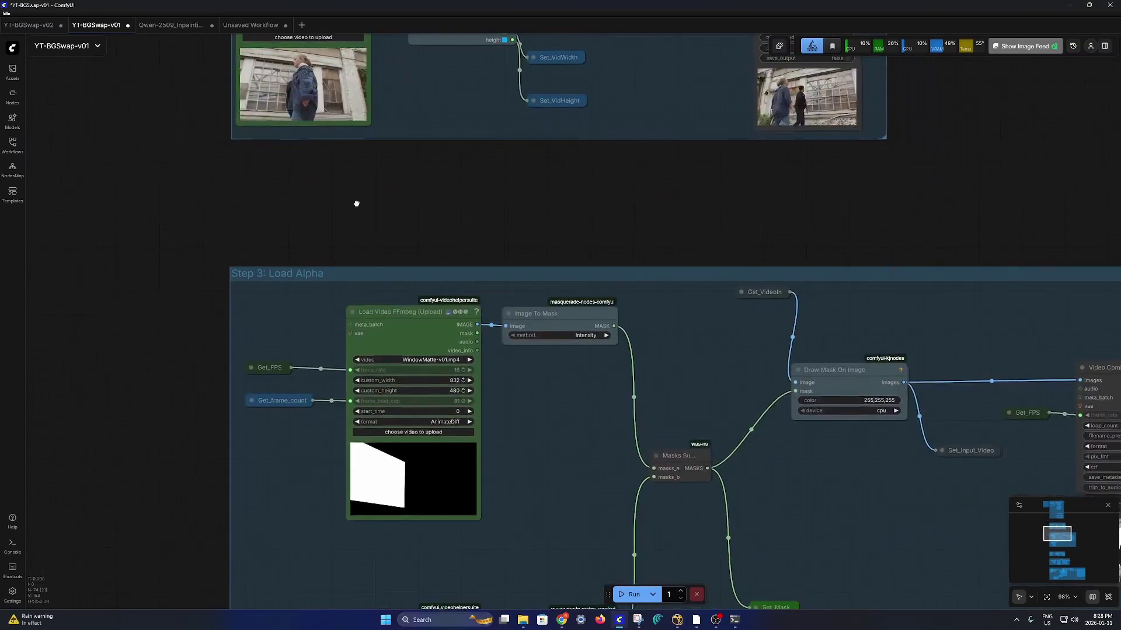
scroll(477, 292, "up", 6)
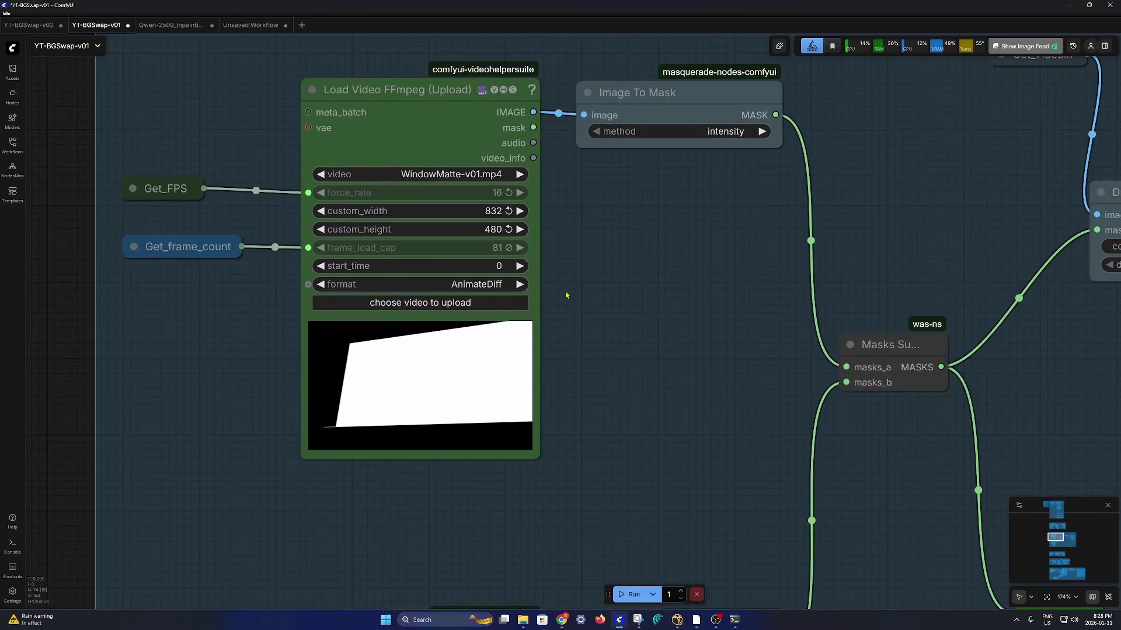
scroll(600, 375, "down", 10)
left_click_drag(600, 375, 543, 152)
scroll(487, 394, "up", 8)
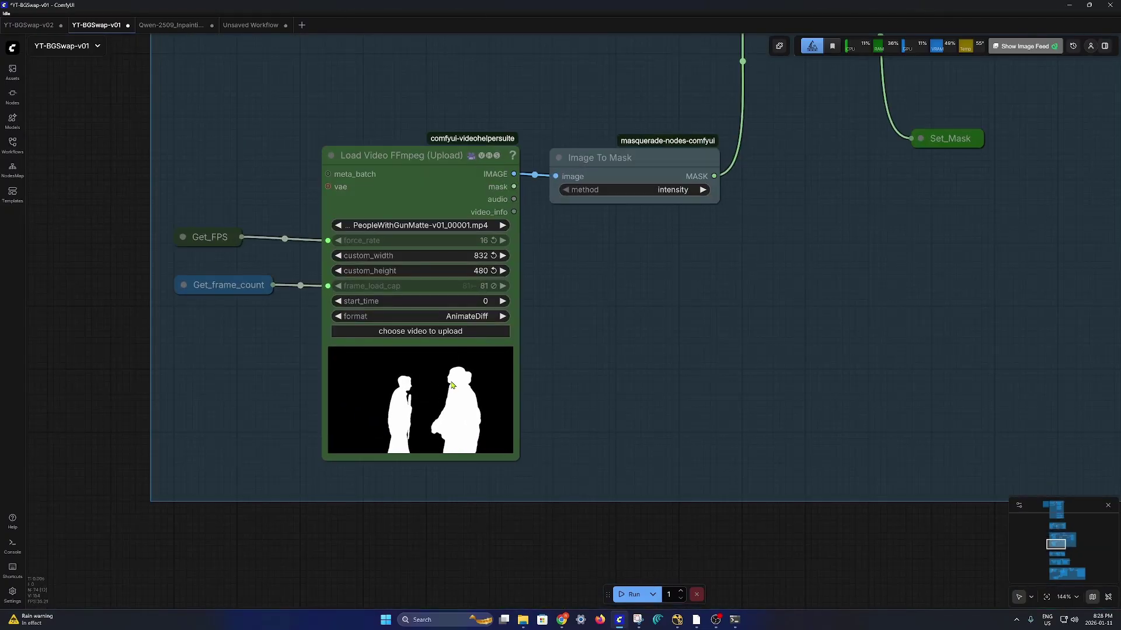
scroll(486, 394, "up", 6)
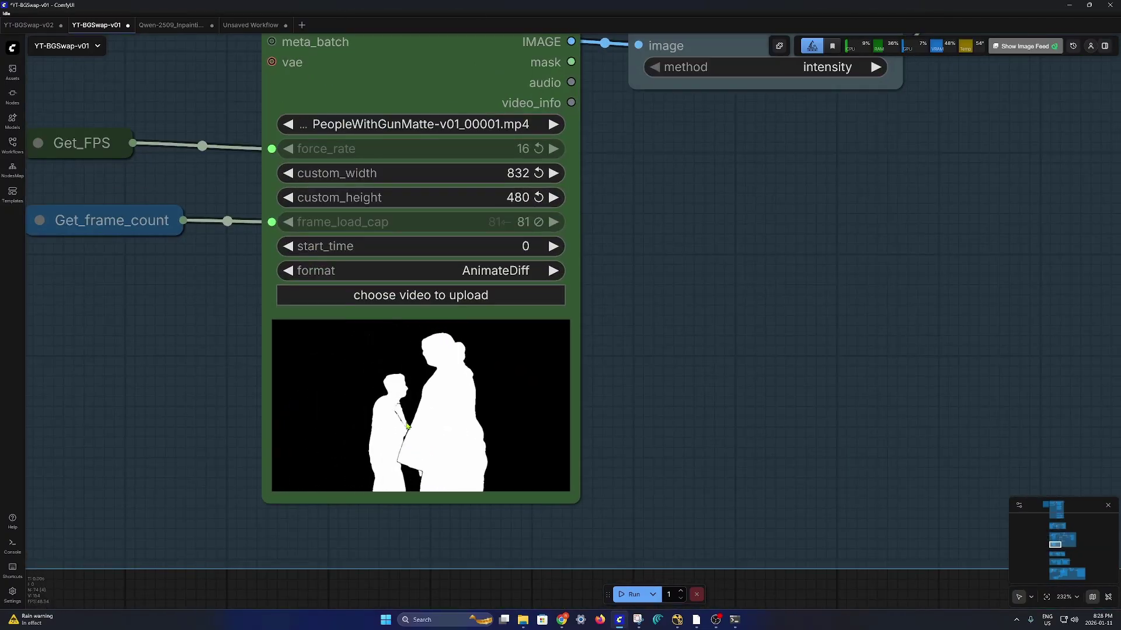
Step: Inspect the SAM3 Combine Masks and Video Combine outputs, then switch to Qwen-2509_Inpainting
left_click(263, 26)
scroll(391, 435, "up", 3)
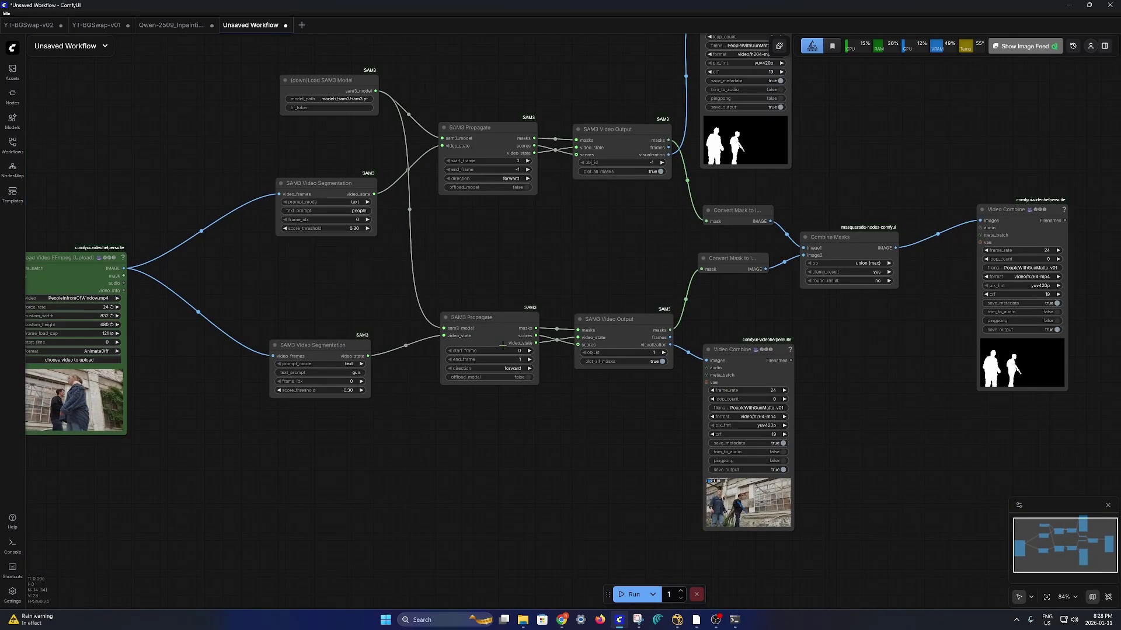
scroll(394, 395, "up", 3)
scroll(341, 392, "up", 2)
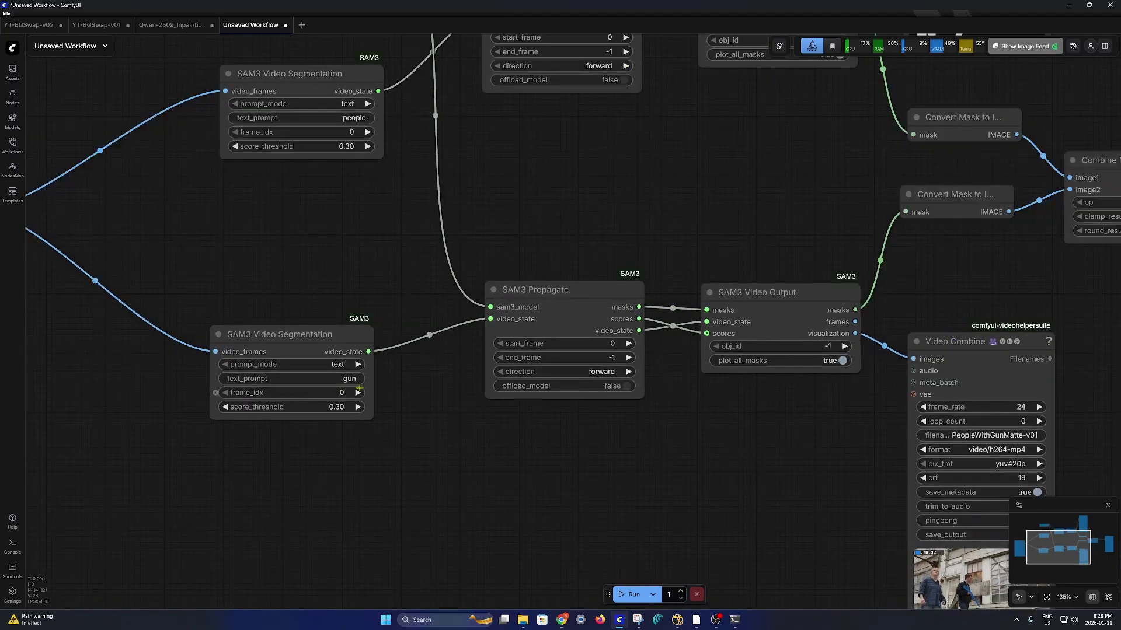
scroll(373, 408, "up", 3)
scroll(537, 343, "right", 10)
scroll(519, 347, "down", 2)
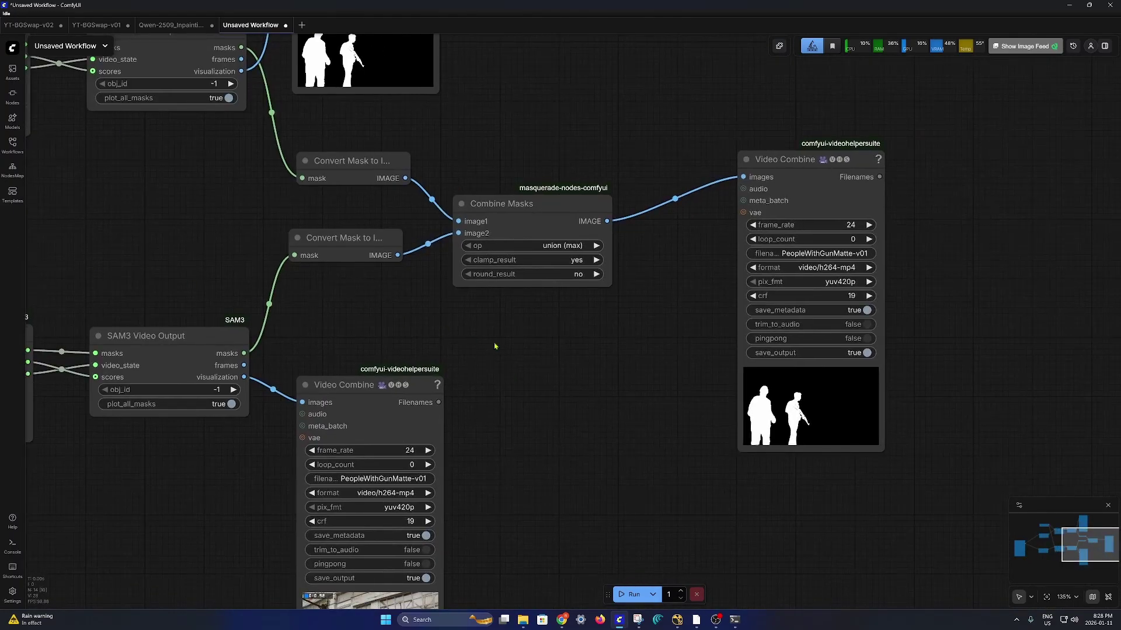
scroll(510, 351, "down", 3)
scroll(950, 453, "up", 15)
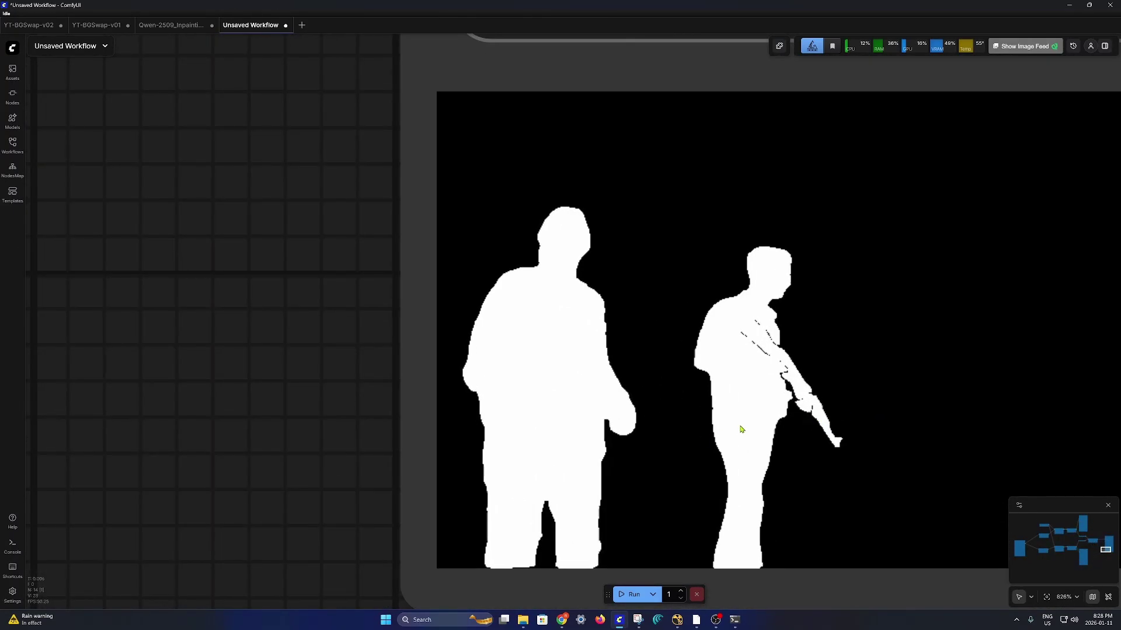
left_click(150, 26)
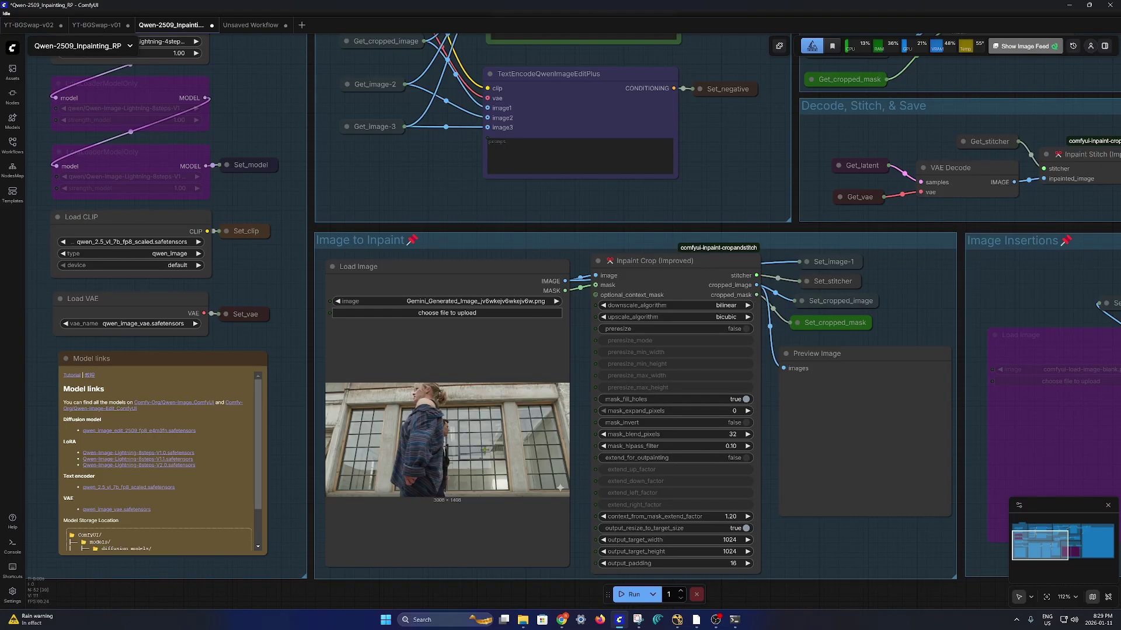
Step: Back in YT-BGSwap-v01, zoom into the input Video Combine preview of the two people
left_click(96, 25)
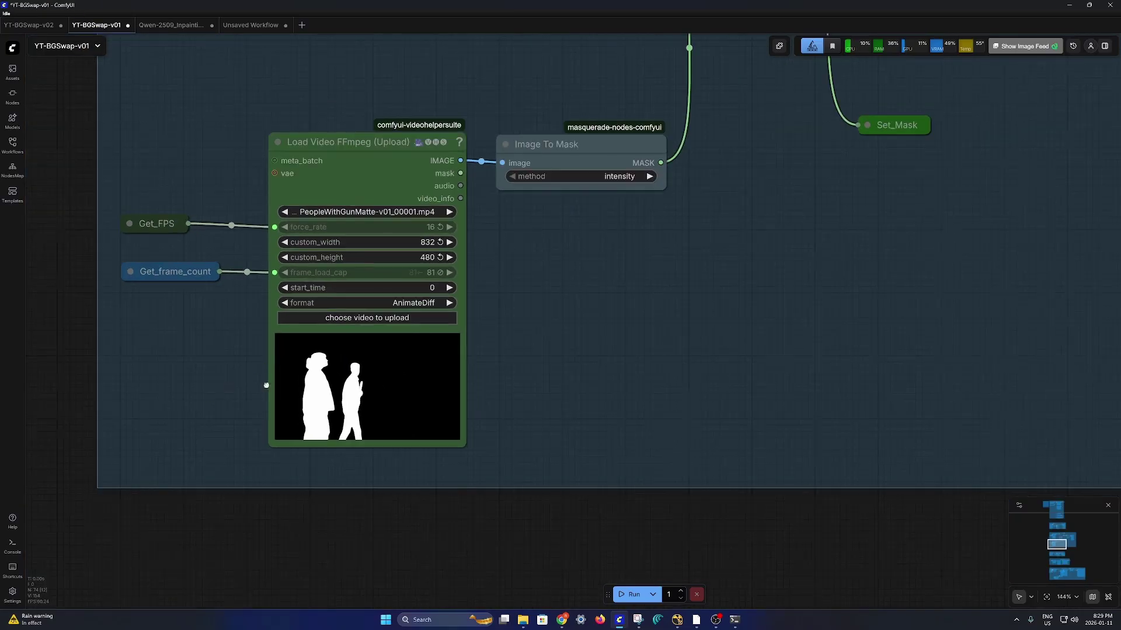
left_click_drag(266, 385, 465, 393)
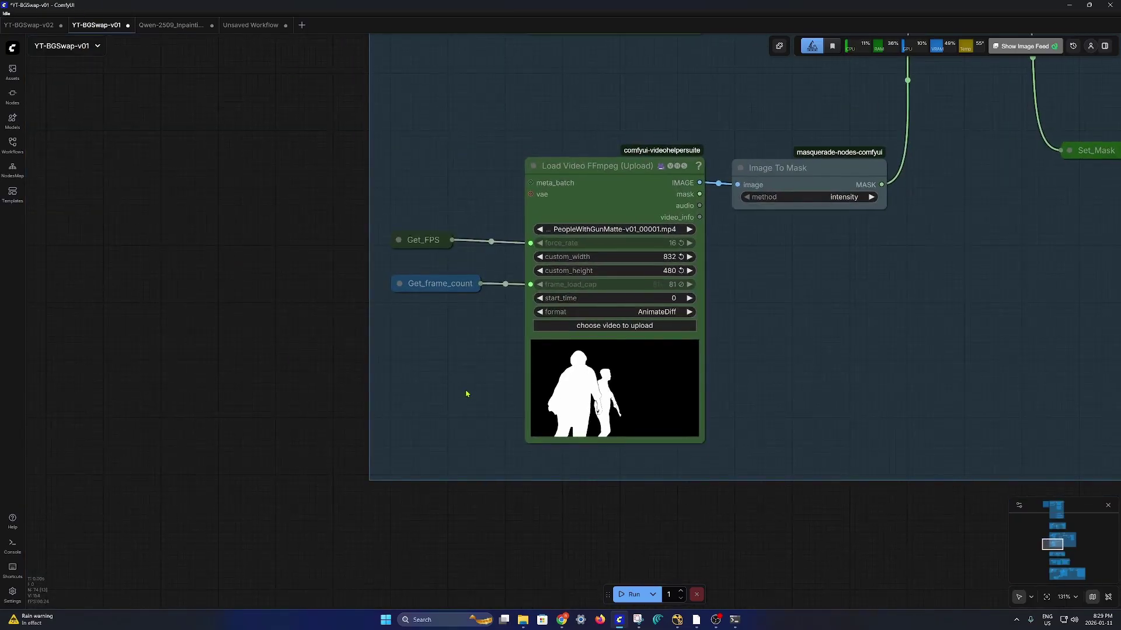
scroll(310, 457, "down", 3)
scroll(697, 300, "up", 4)
scroll(696, 300, "up", 5)
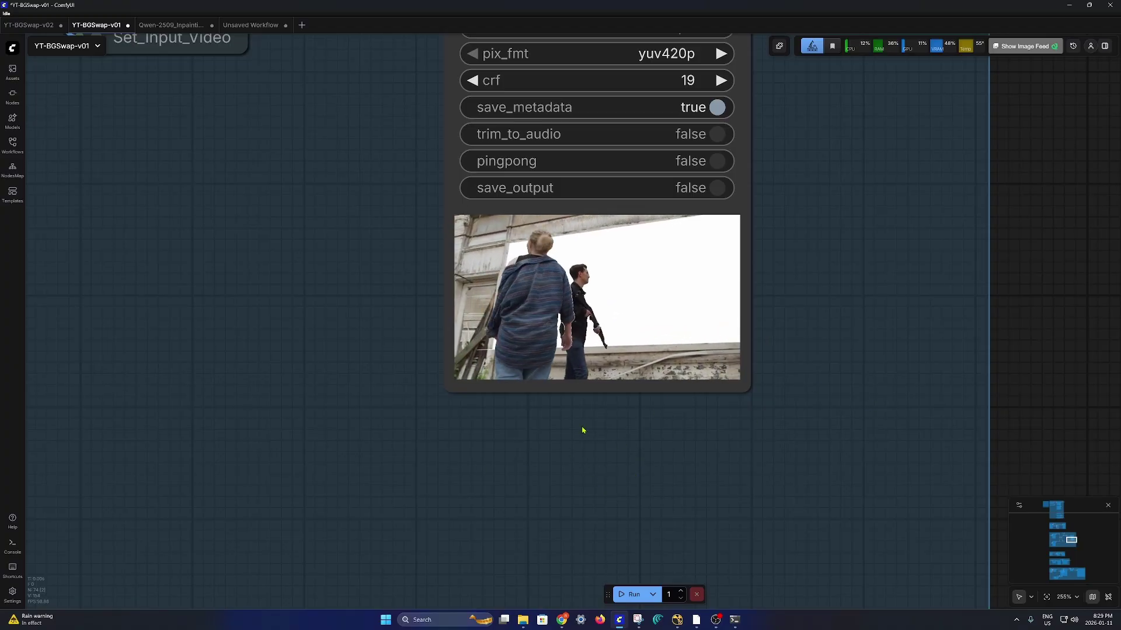
scroll(582, 429, "up", 6)
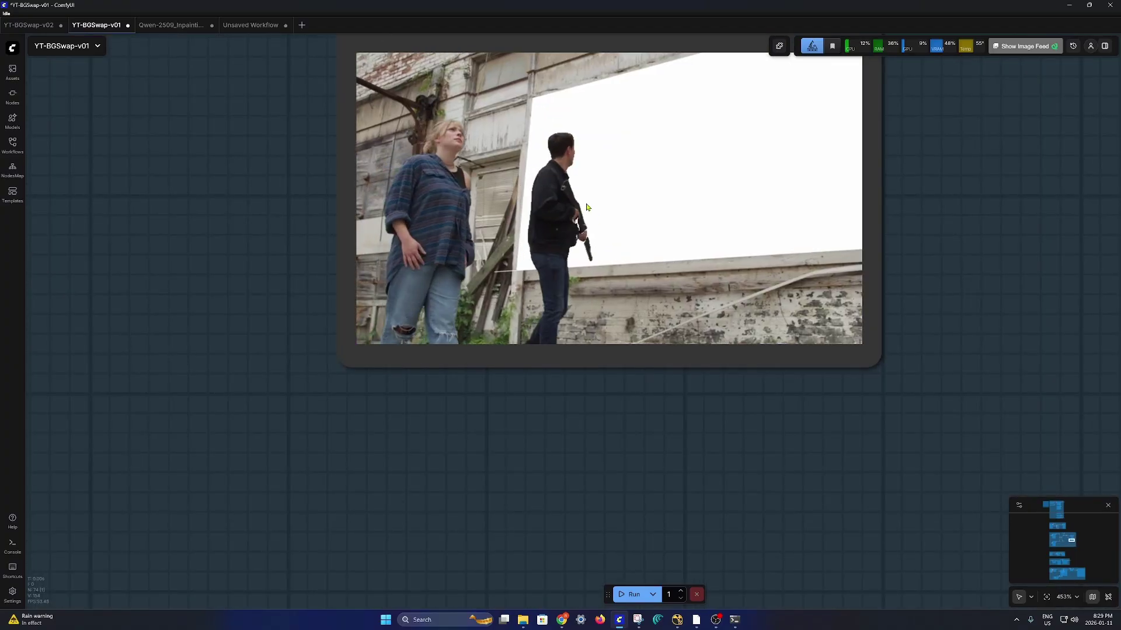
scroll(479, 212, "up", 1)
scroll(488, 205, "up", 3)
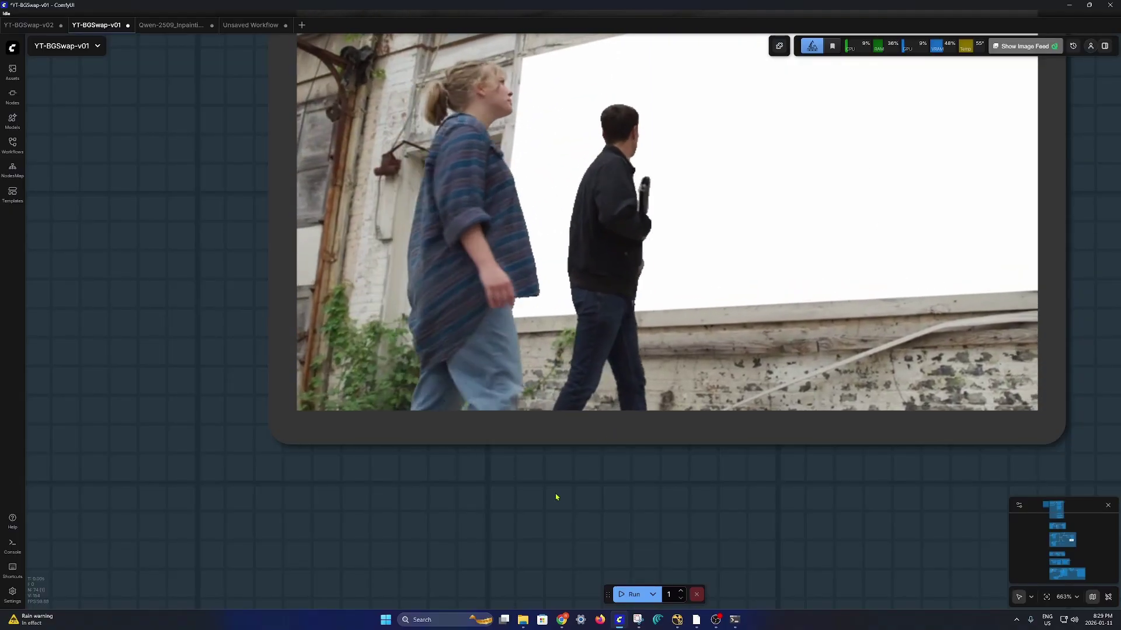
Step: Zoom back out around the Load Video node toward the Load Reference step
scroll(543, 503, "down", 5)
scroll(482, 503, "down", 7)
left_click_drag(406, 505, 468, 405)
scroll(436, 440, "down", 6)
left_click_drag(436, 440, 513, 350)
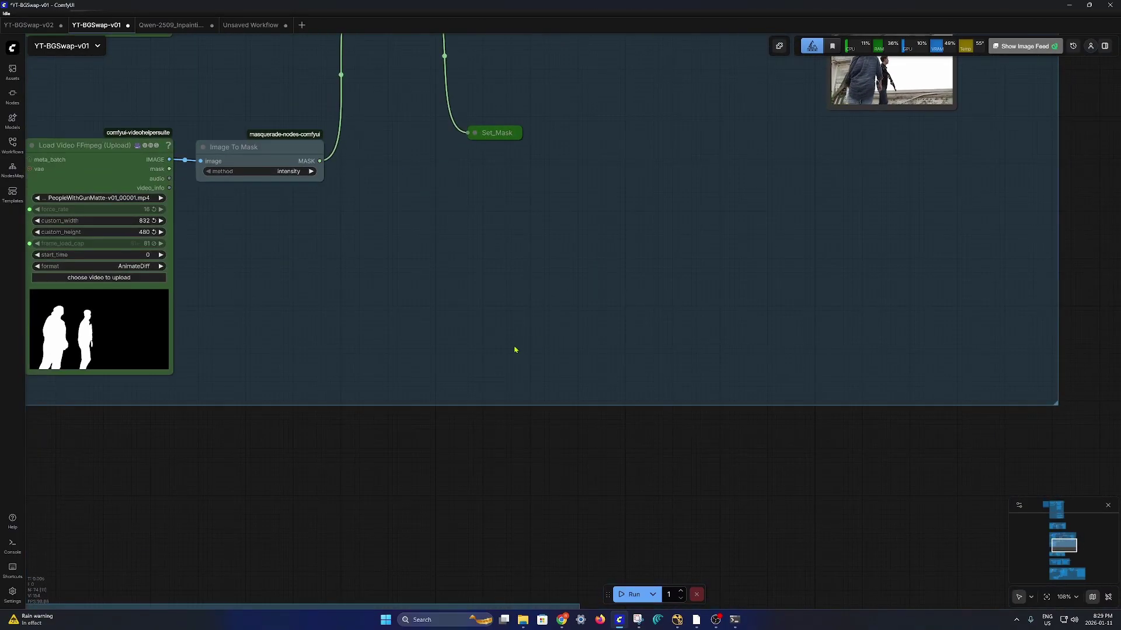
Step: Center the Step 4: Load Reference image loader with the inpainted window still
scroll(513, 351, "down", 3)
left_click_drag(478, 395, 350, 175)
scroll(339, 311, "up", 5)
scroll(409, 344, "up", 7)
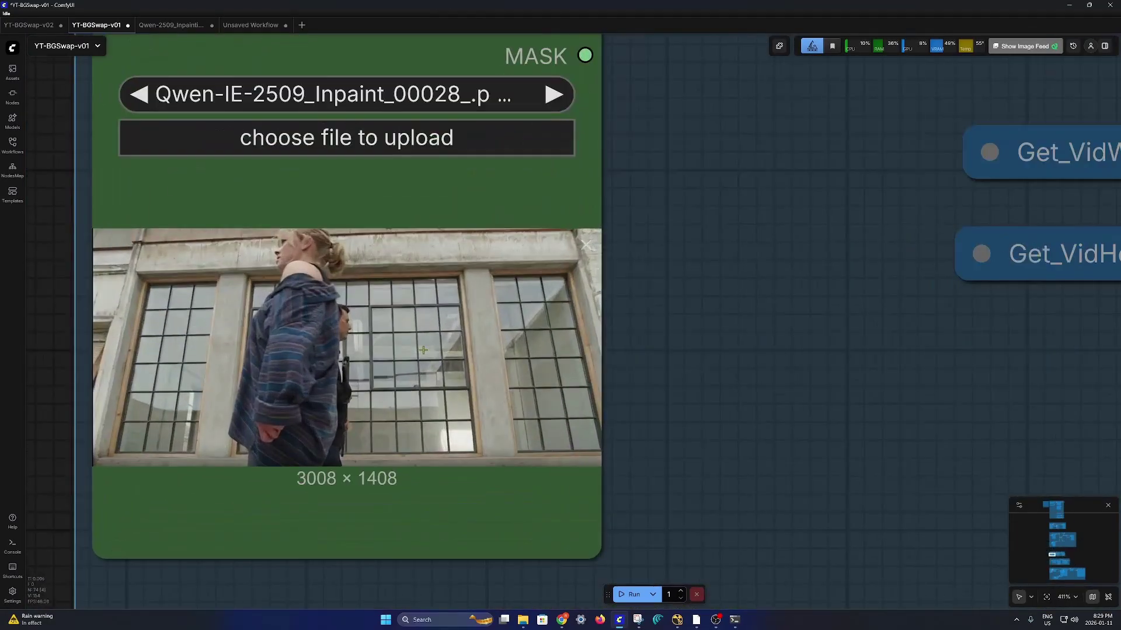
scroll(604, 494, "down", 6)
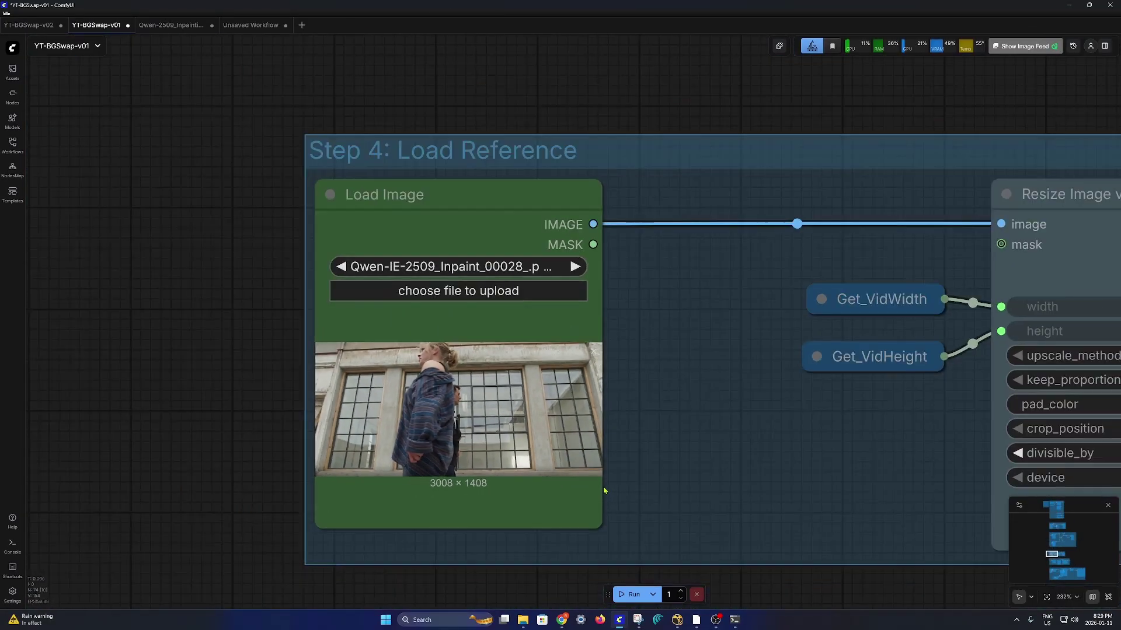
scroll(354, 489, "up", 5)
left_click_drag(319, 479, 344, 490)
scroll(814, 479, "down", 5)
scroll(743, 205, "right", 3)
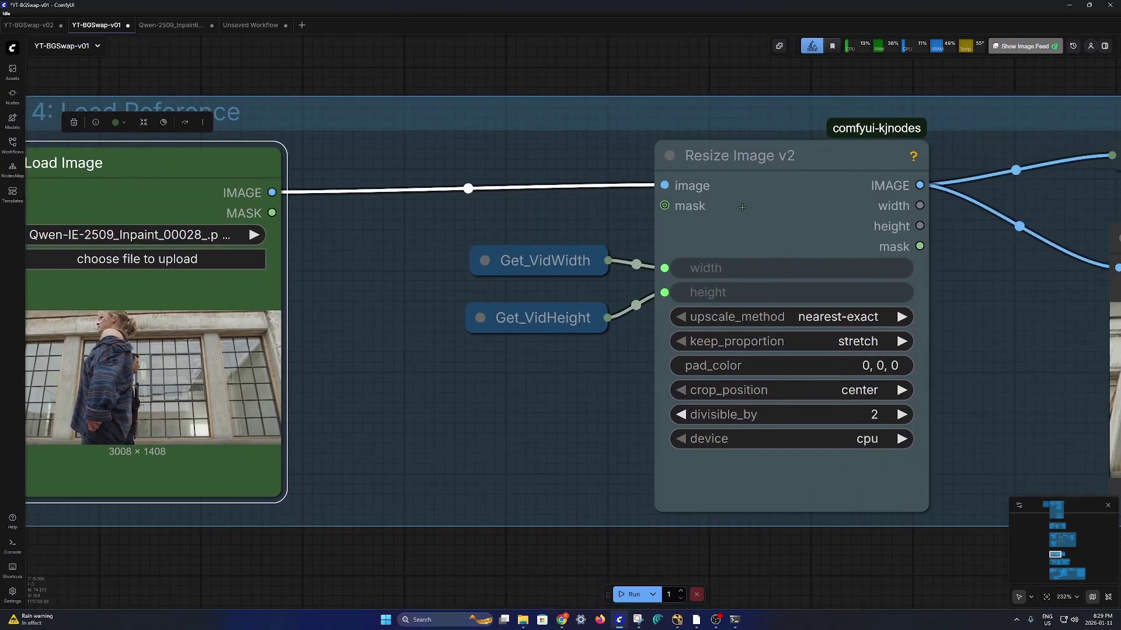
Step: Select Resize Image v2 and zoom into its 832×480 Preview Image output
left_click(766, 158)
scroll(735, 467, "down", 3)
scroll(642, 444, "right", 5)
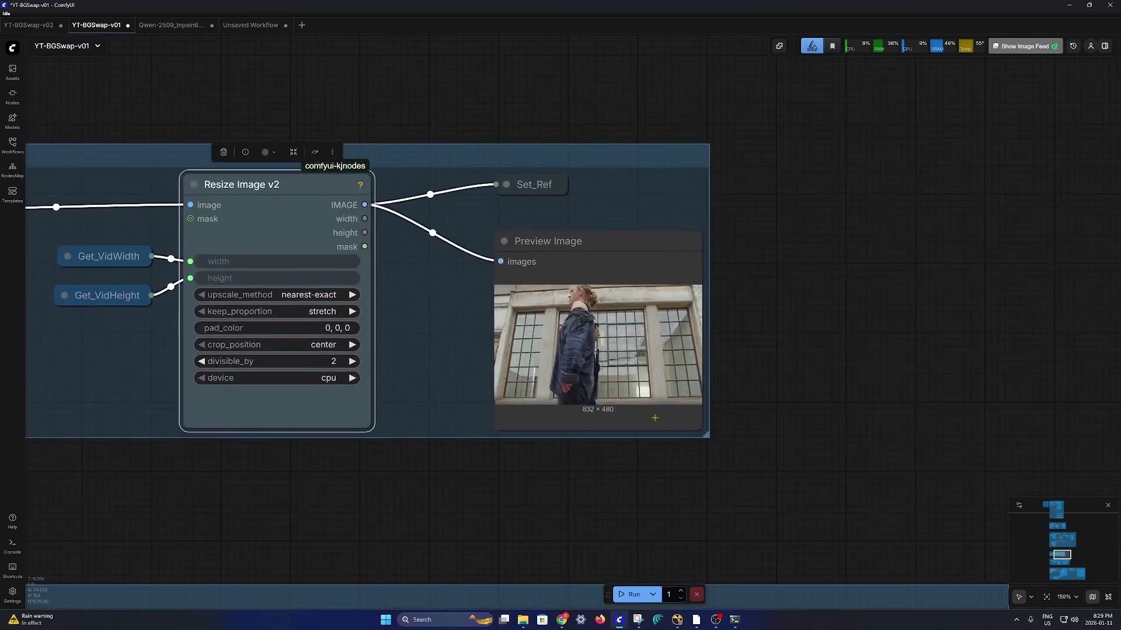
scroll(525, 404, "up", 5)
scroll(524, 404, "up", 5)
scroll(599, 422, "down", 7)
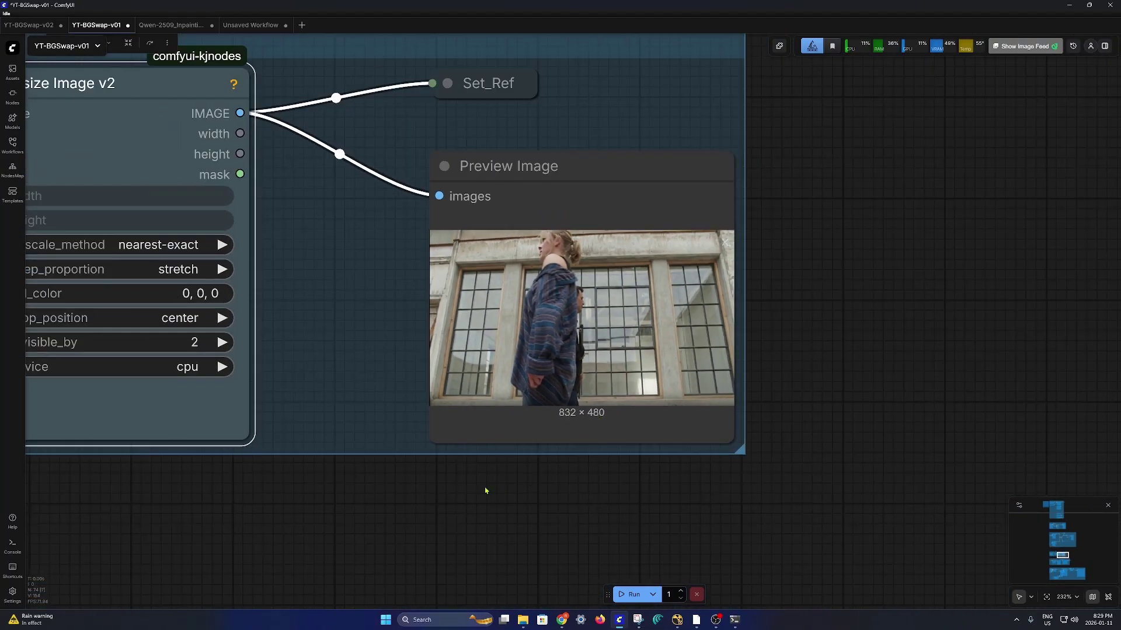
scroll(330, 498, "down", 3)
scroll(327, 496, "left", 3)
scroll(679, 438, "up", 4)
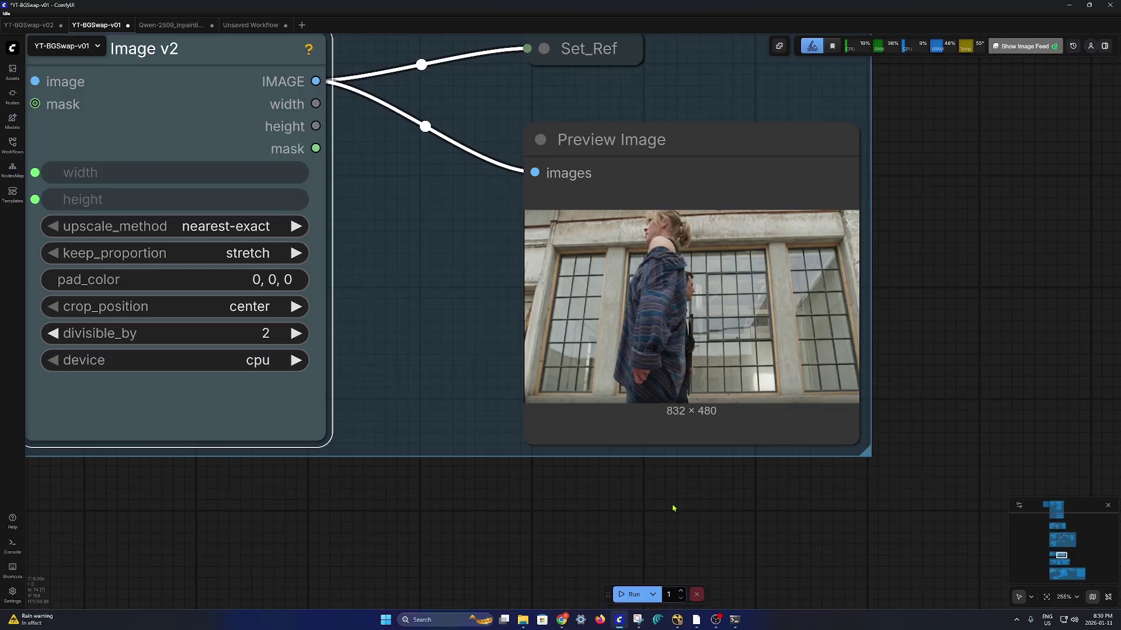
scroll(673, 508, "down", 11)
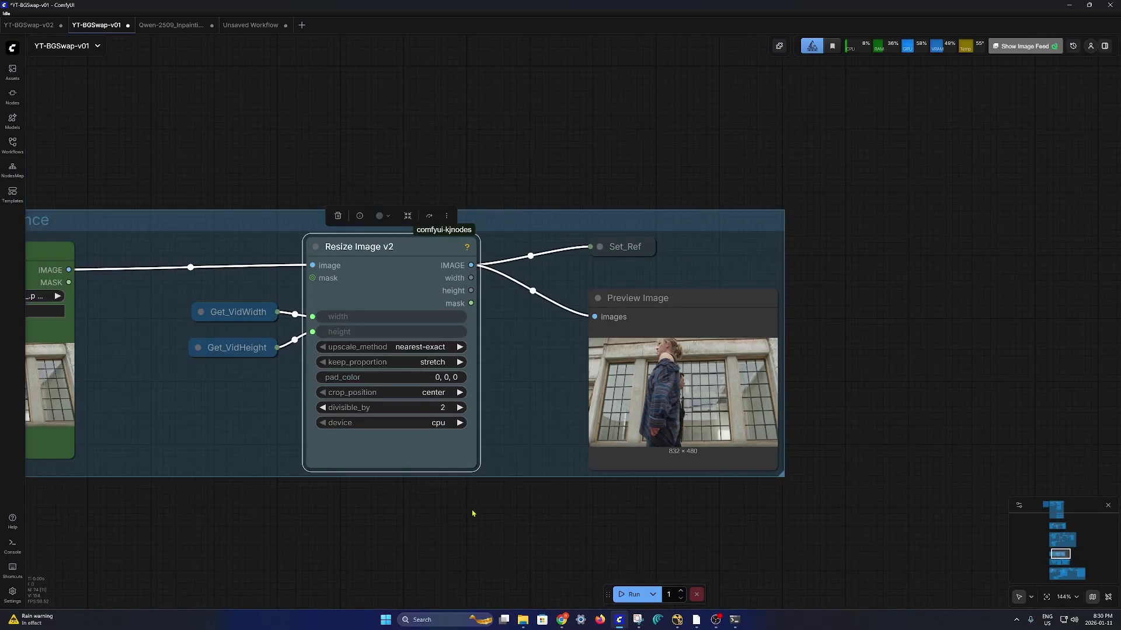
Step: Pan past Step 5 Prompt and Step 6 Process Output, then right-click the final Video Combine
scroll(572, 375, "up", 5)
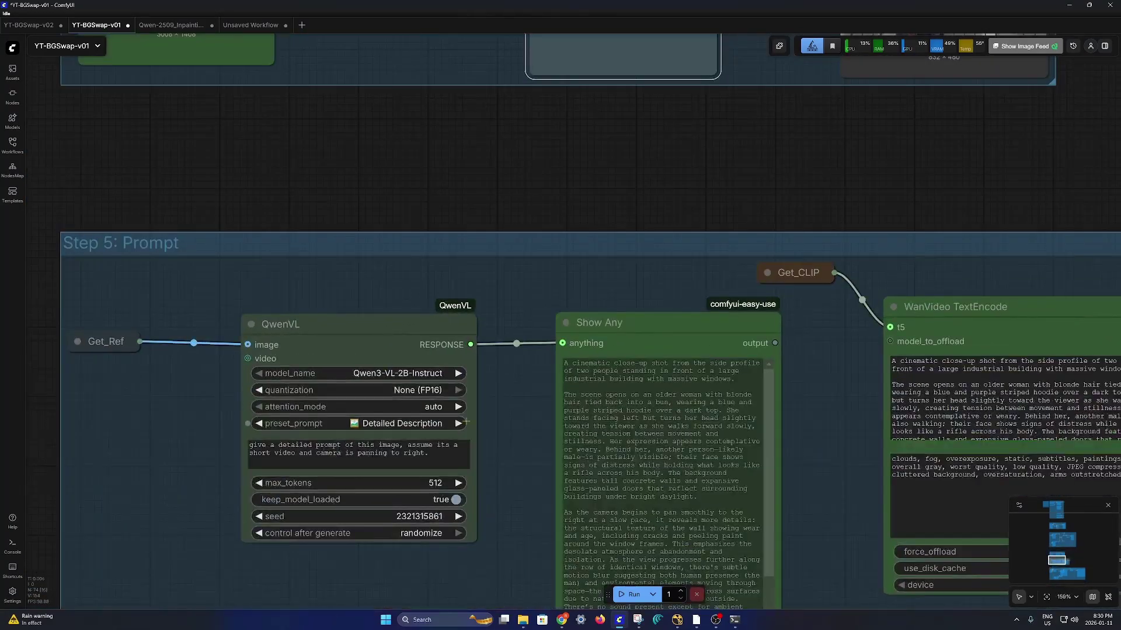
scroll(380, 412, "down", 4)
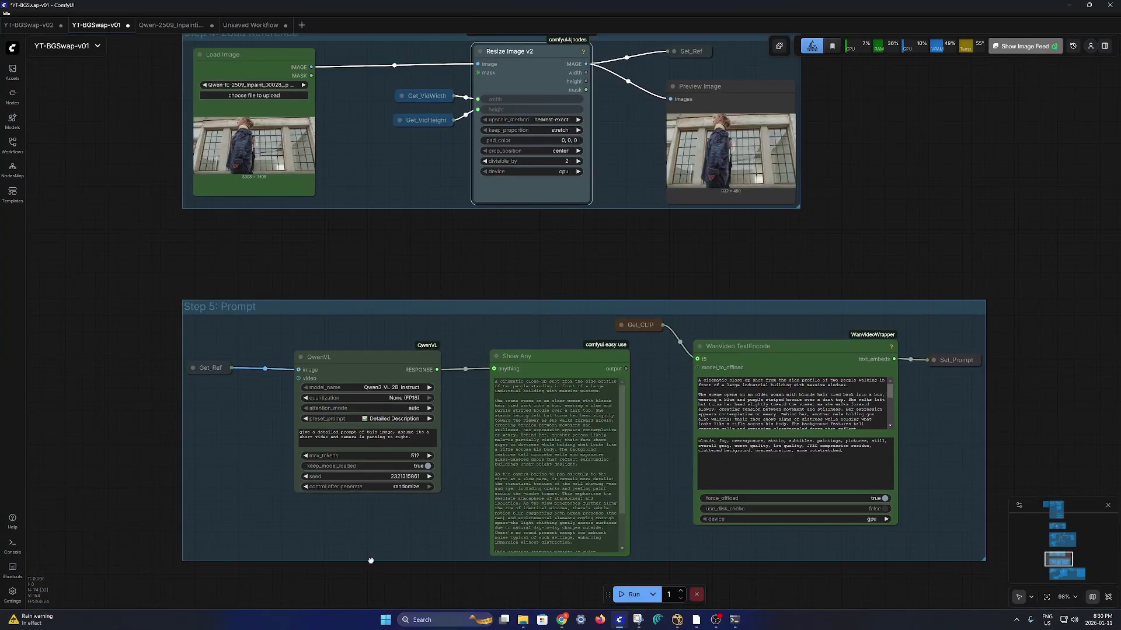
left_click_drag(370, 560, 217, 212)
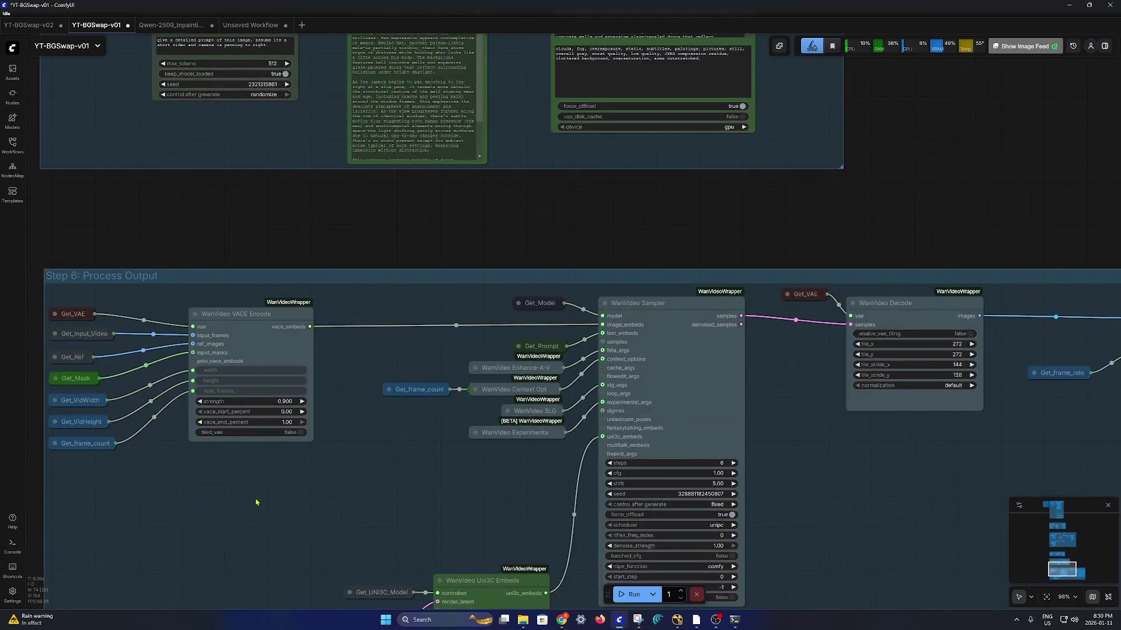
left_click_drag(256, 507, 267, 313)
left_click_drag(706, 459, 155, 465)
scroll(155, 465, "up", 5)
right_click(380, 399)
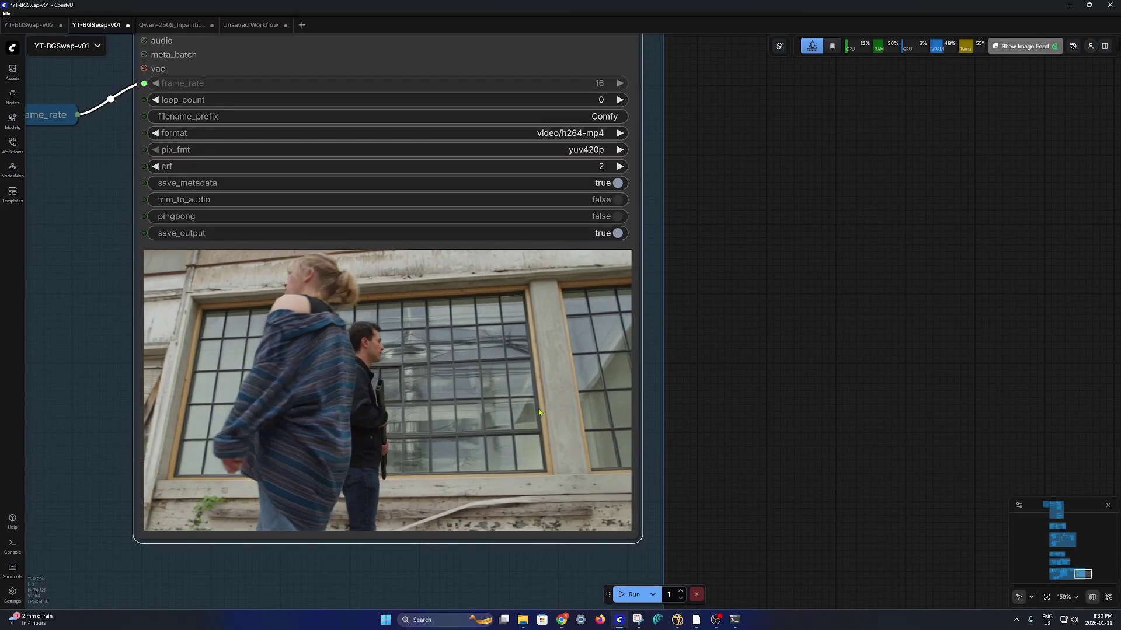
Step: Watch the 832×480 window-swap output play, then zoom out to view the whole graph
scroll(775, 441, "down", 2)
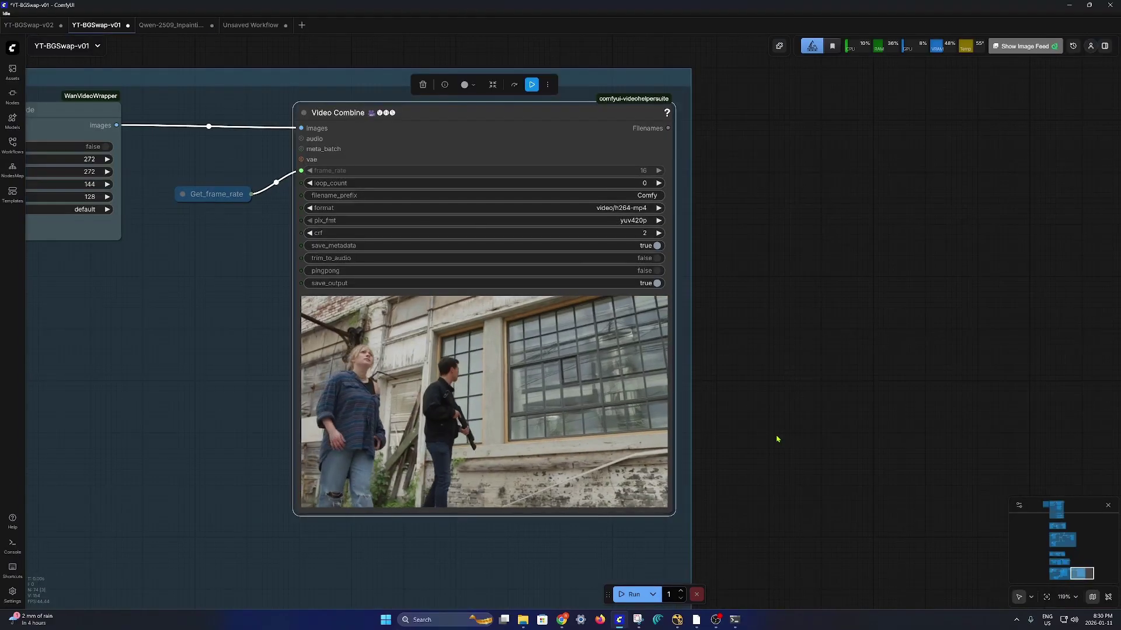
left_click_drag(776, 439, 689, 461)
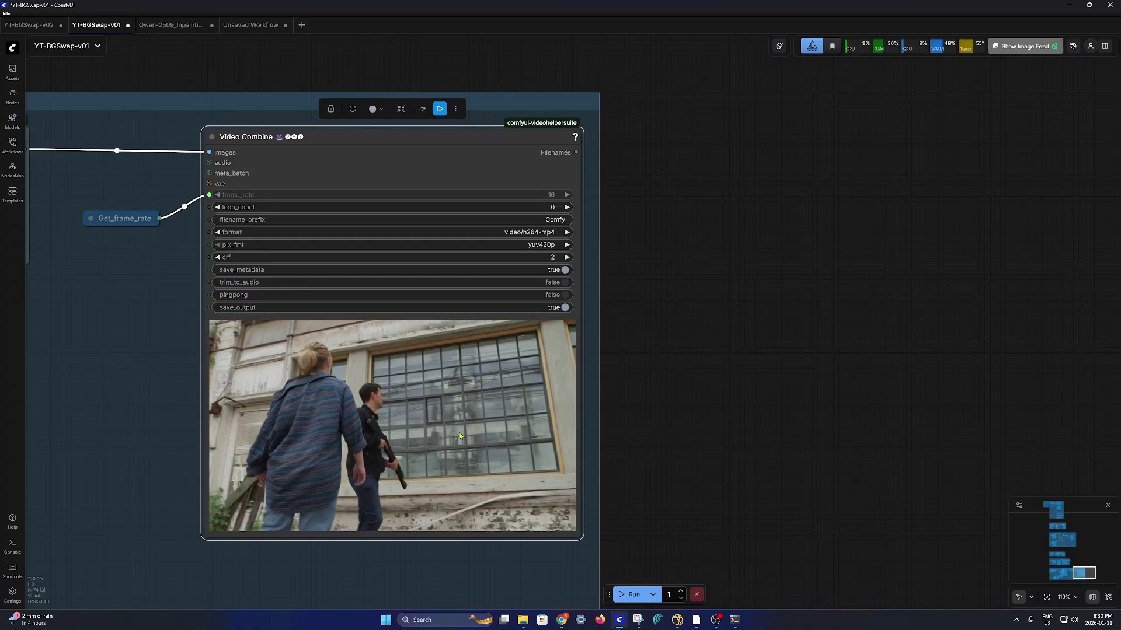
scroll(734, 421, "down", 6)
scroll(712, 437, "up", 2)
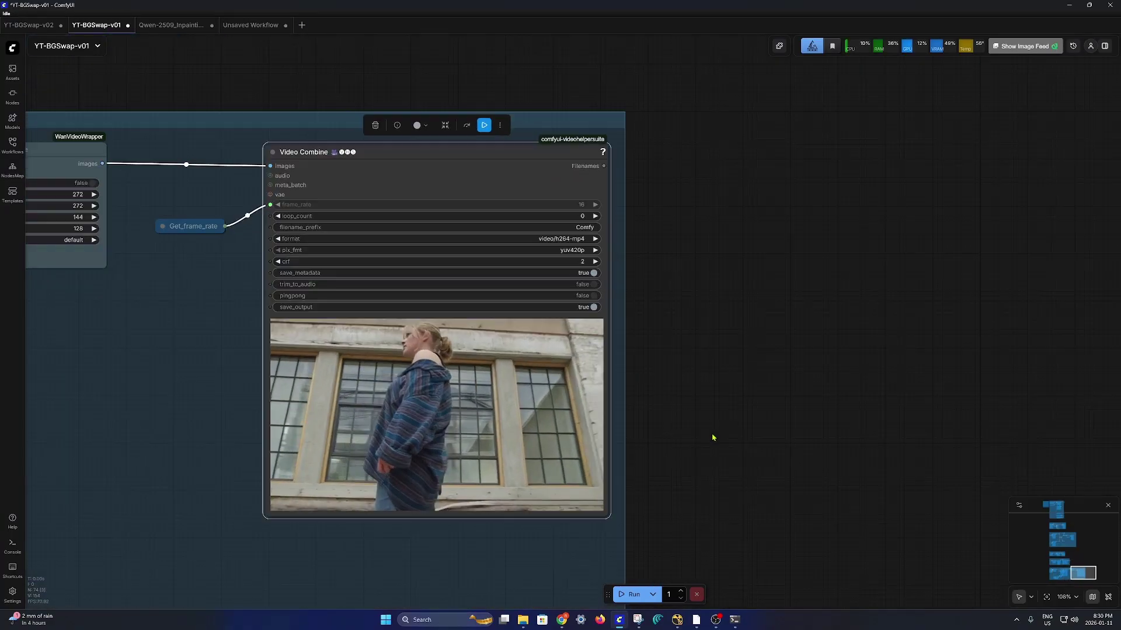
scroll(712, 437, "down", 6)
Step: Drag Step 2's Load Video FFmpeg node beside the Step 6 output Video Combine
scroll(647, 481, "down", 5)
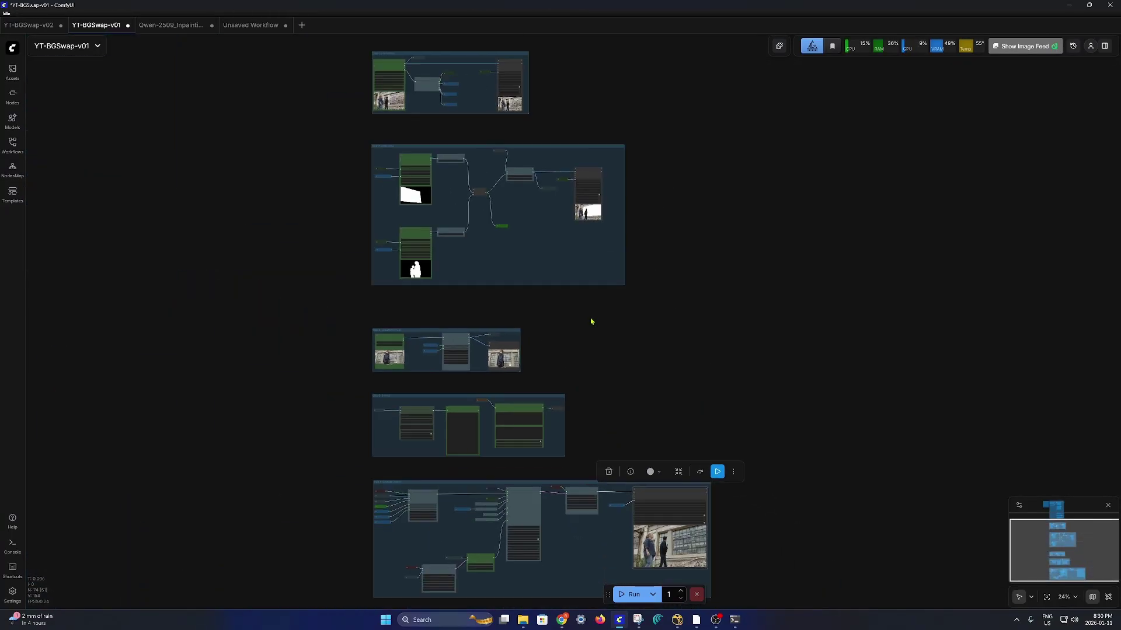
left_click_drag(593, 317, 619, 484)
scroll(413, 209, "up", 4)
left_click_drag(413, 209, 535, 95)
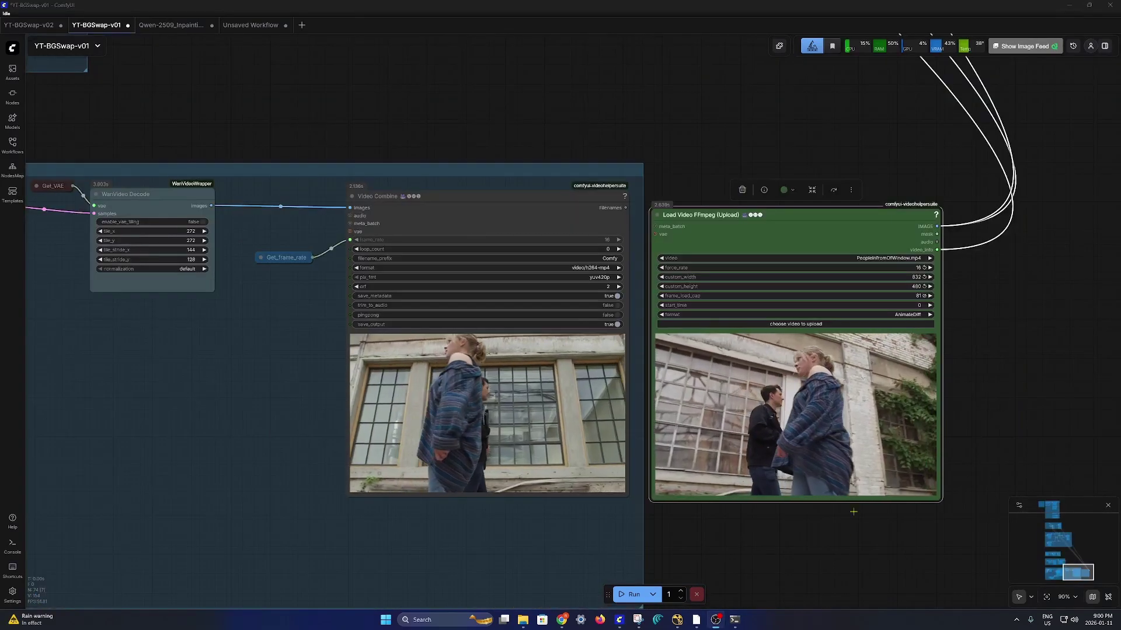